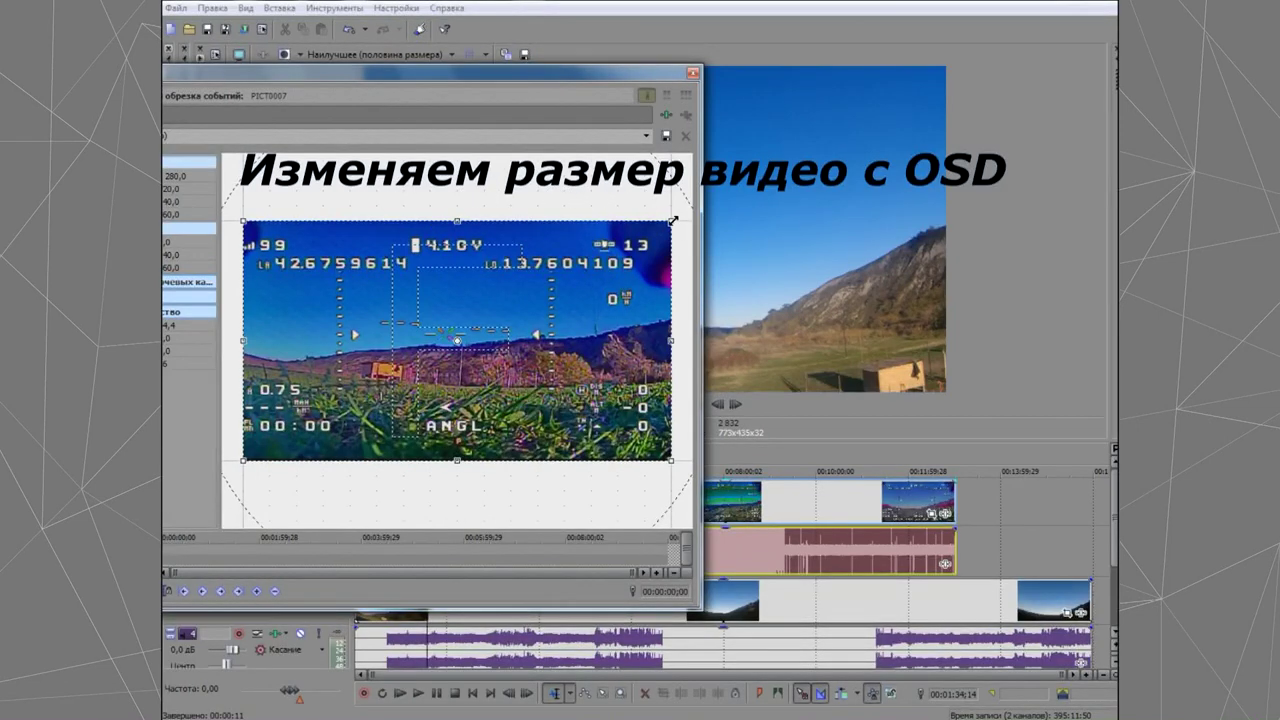
Step: Enlarge and reposition the OSD clip's Pan/Crop frame so its picture becomes an inset in the upper-right corner of the footage
drag(673, 220, 802, 164)
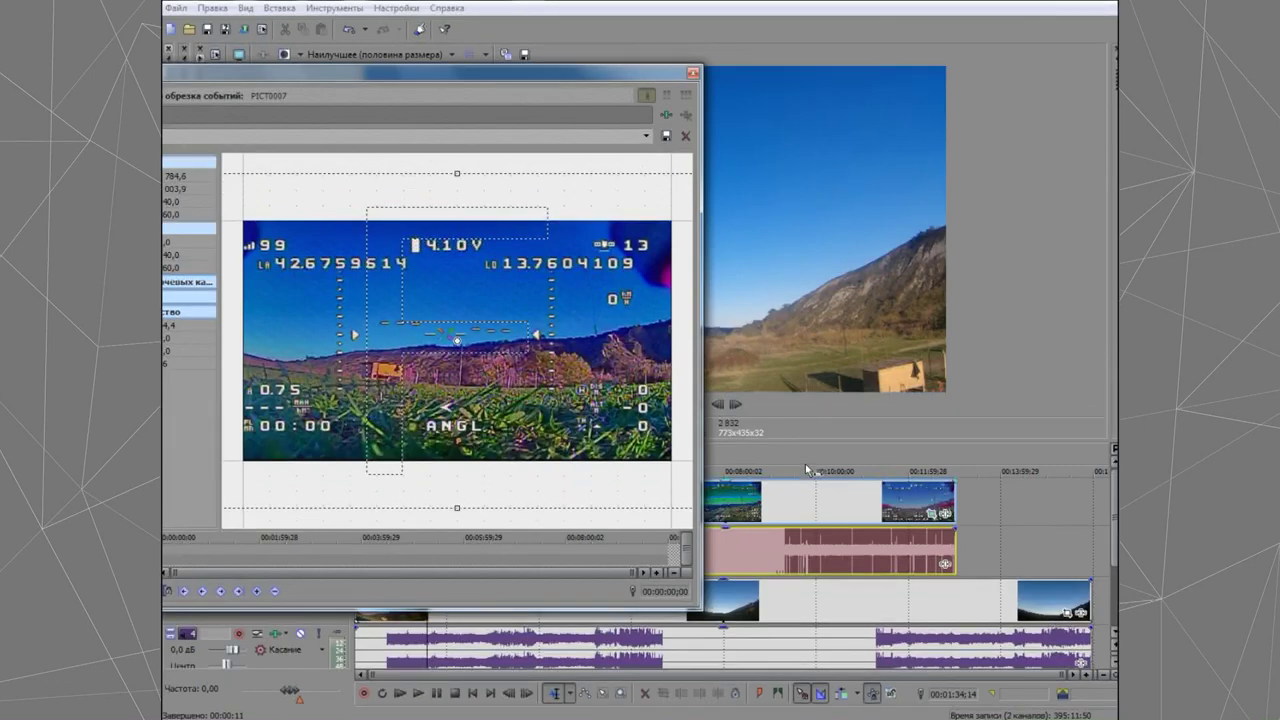
click(805, 455)
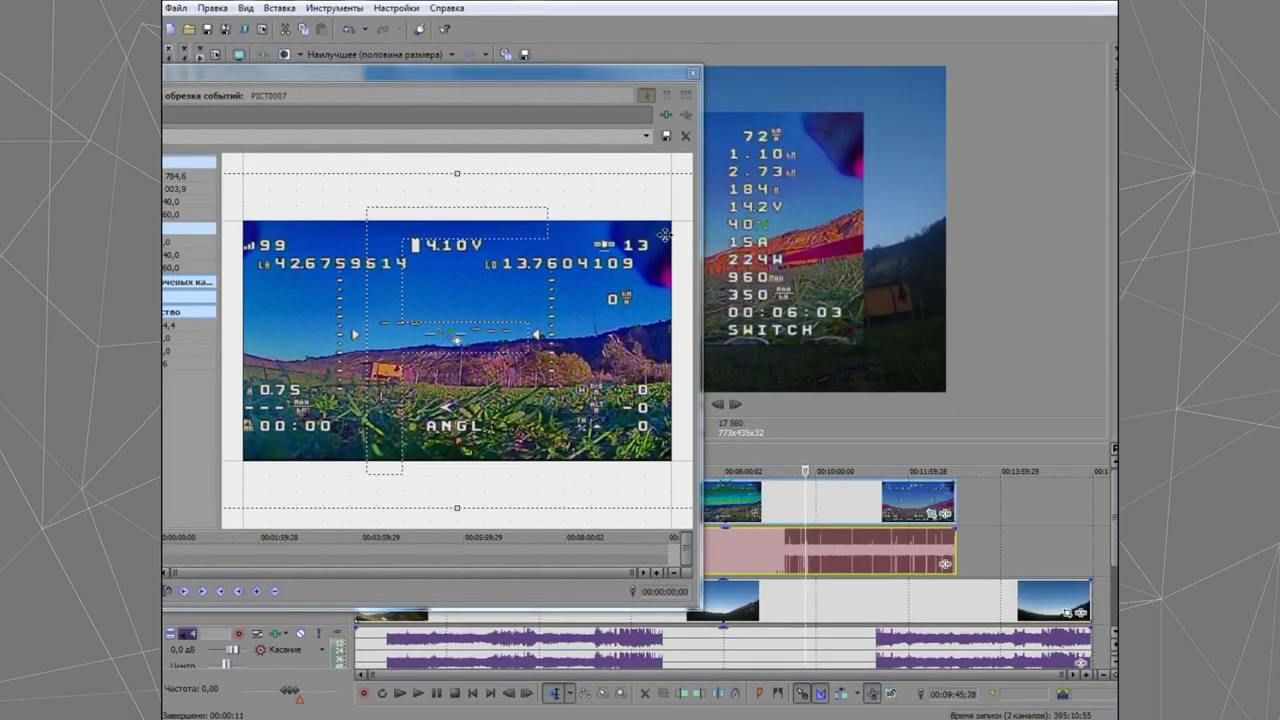
scroll(566, 297, down, 4)
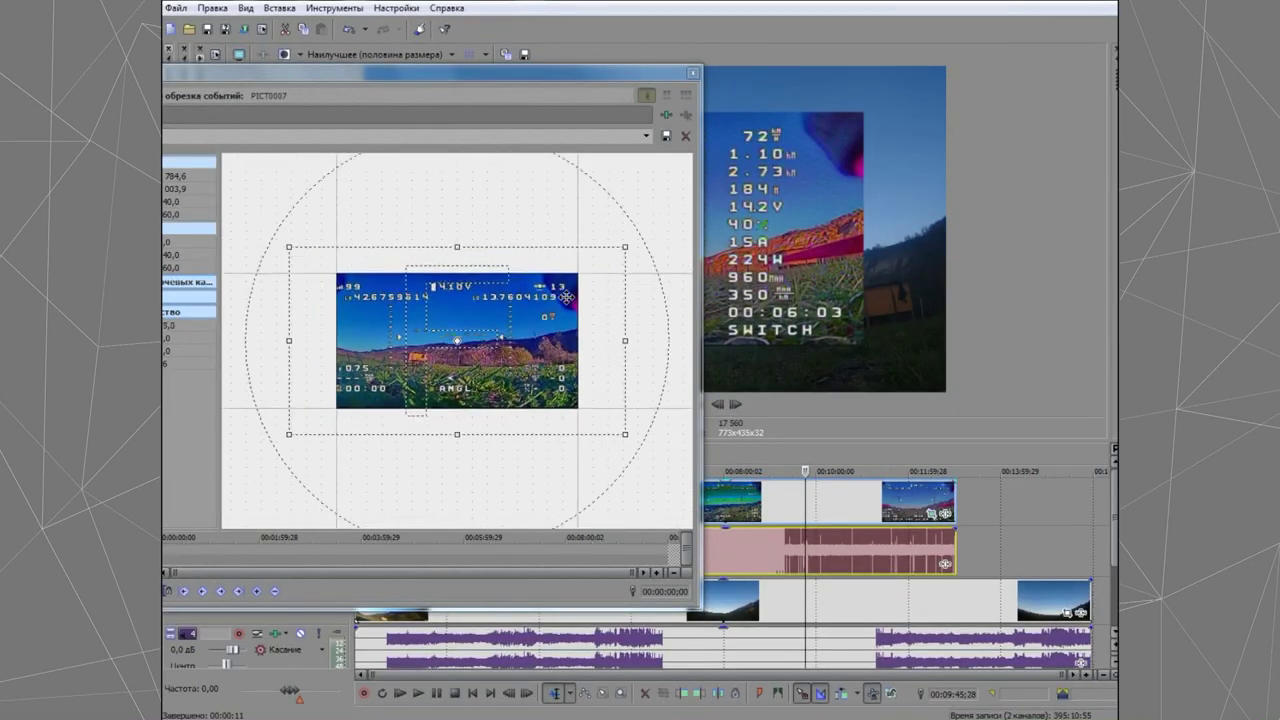
scroll(566, 297, down, 2)
drag(578, 265, 634, 220)
drag(512, 318, 423, 369)
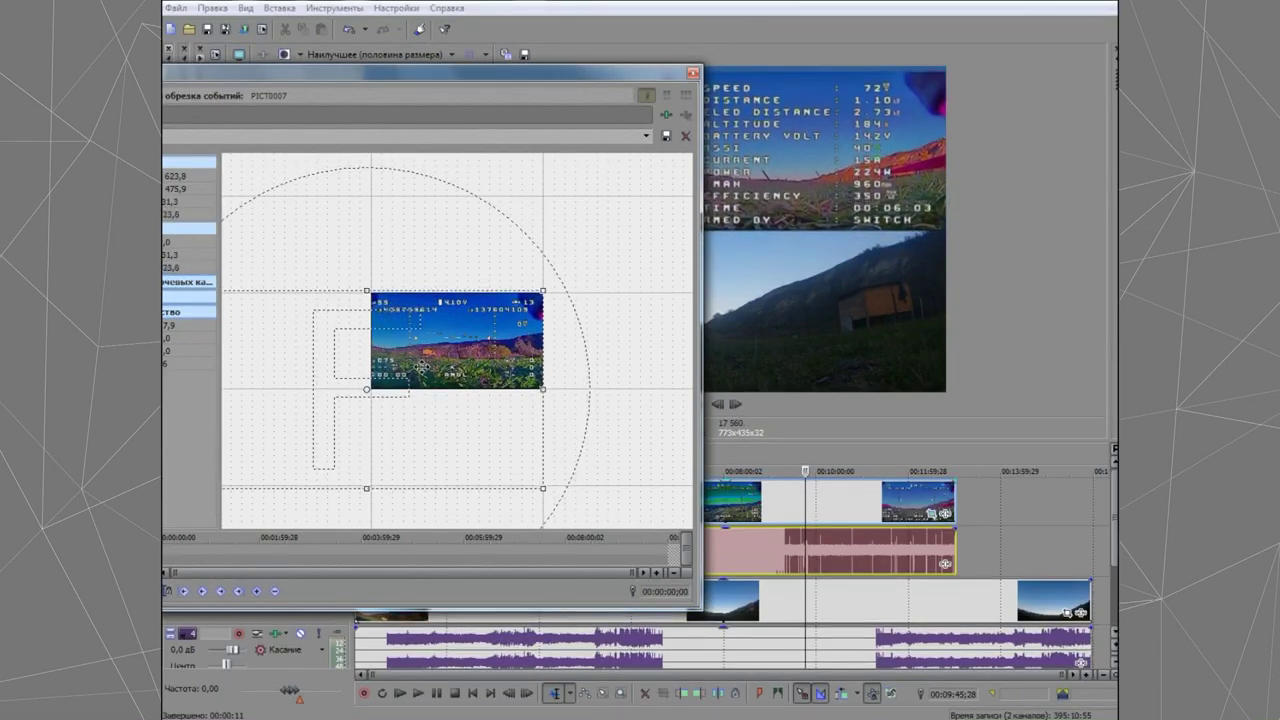
click(693, 73)
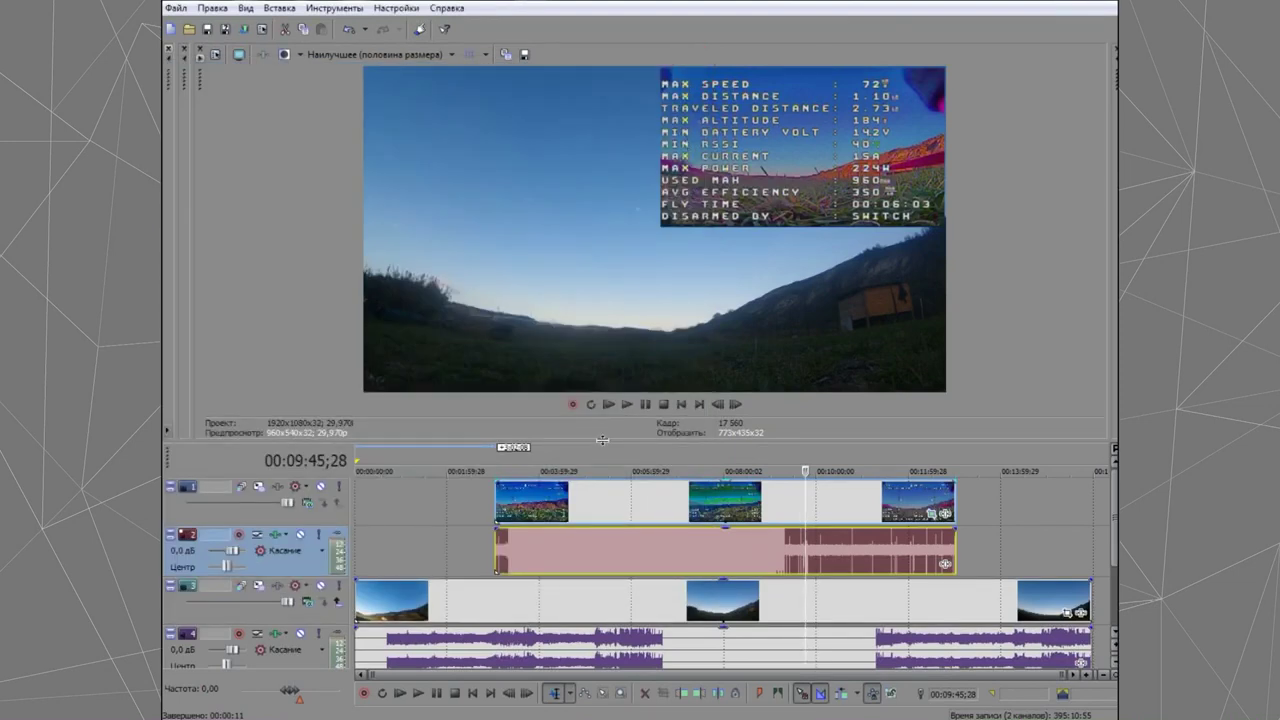
Step: Shift the OSD clip with its audio toward the timeline start and fine-tune its position to synchronize it with the main footage
click(496, 463)
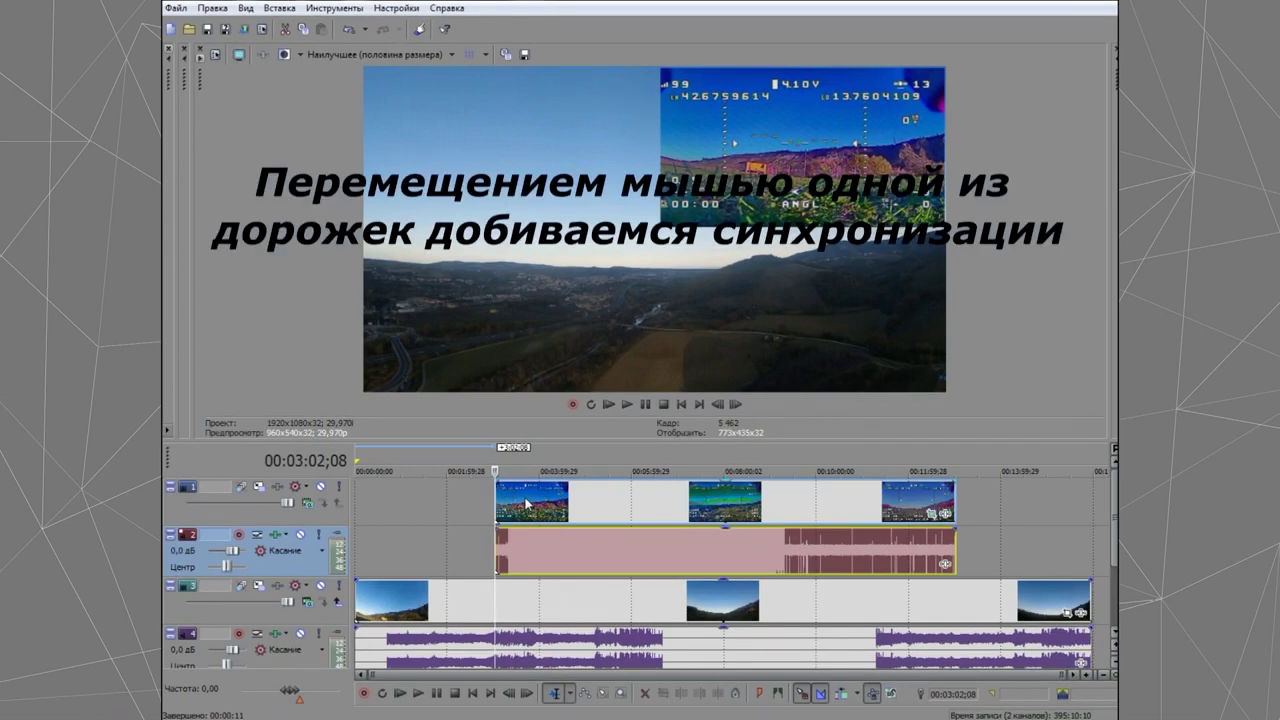
click(539, 464)
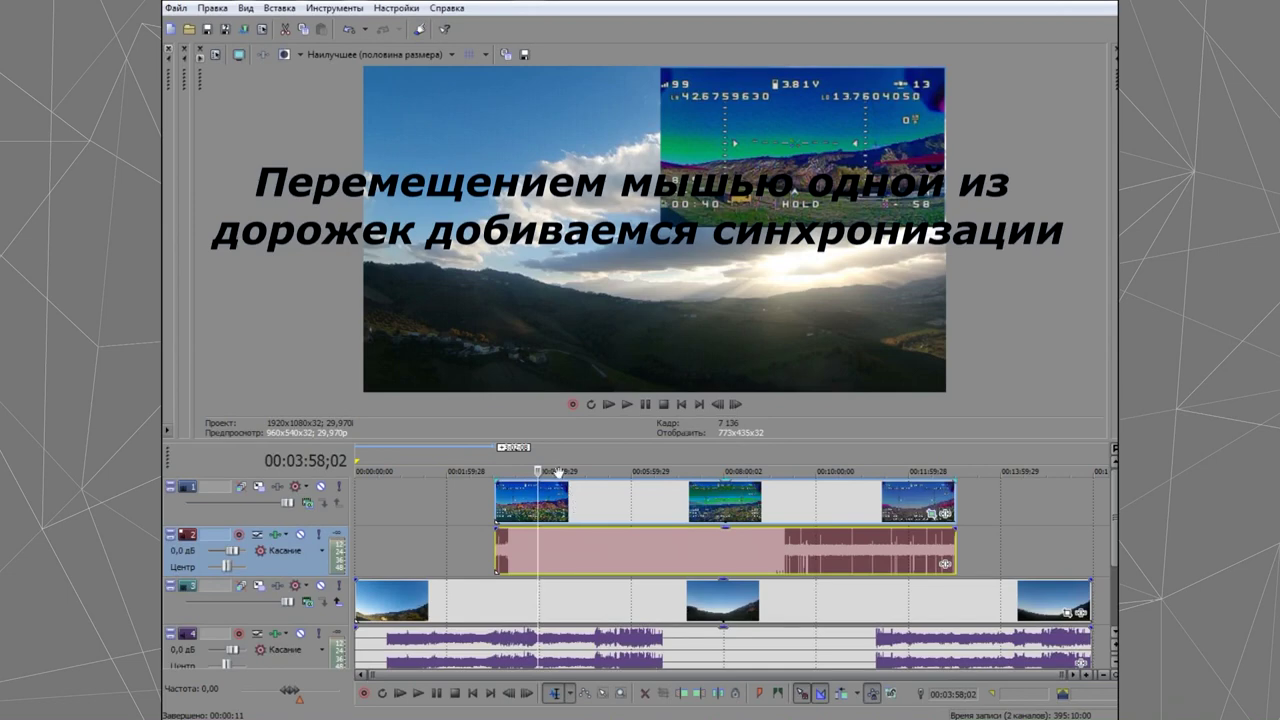
drag(556, 500, 468, 509)
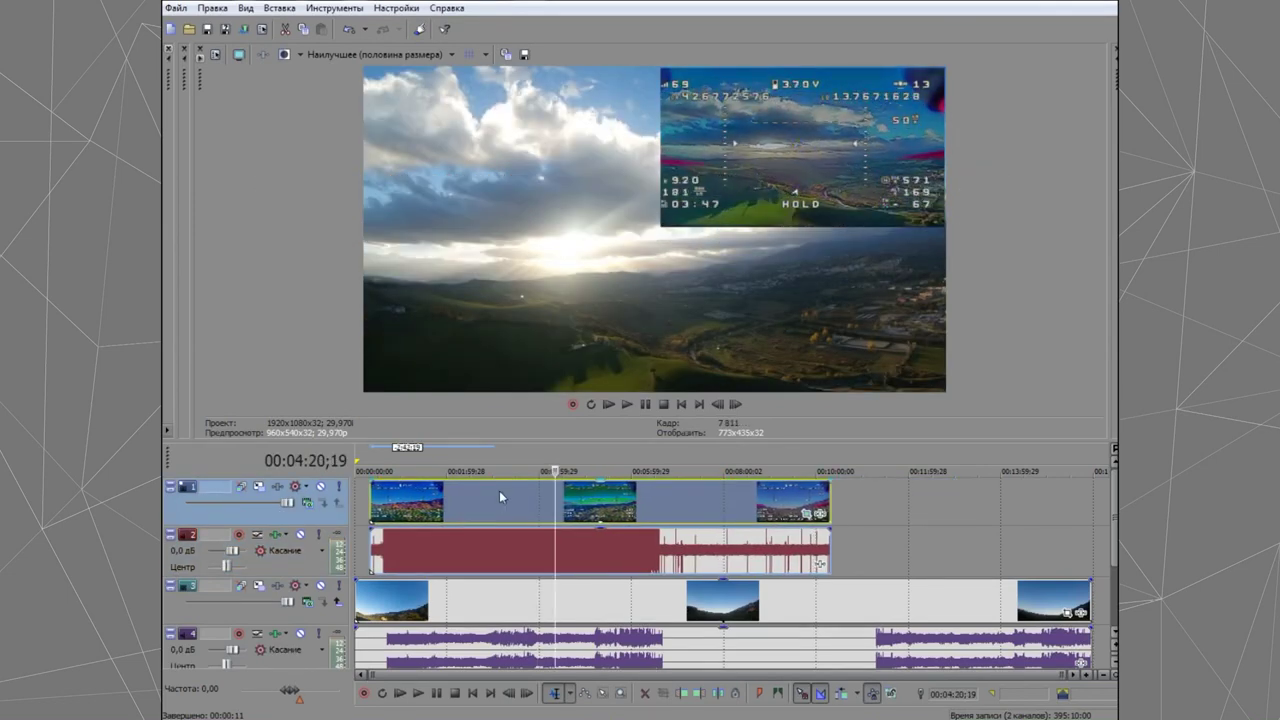
scroll(820, 563, up, 5)
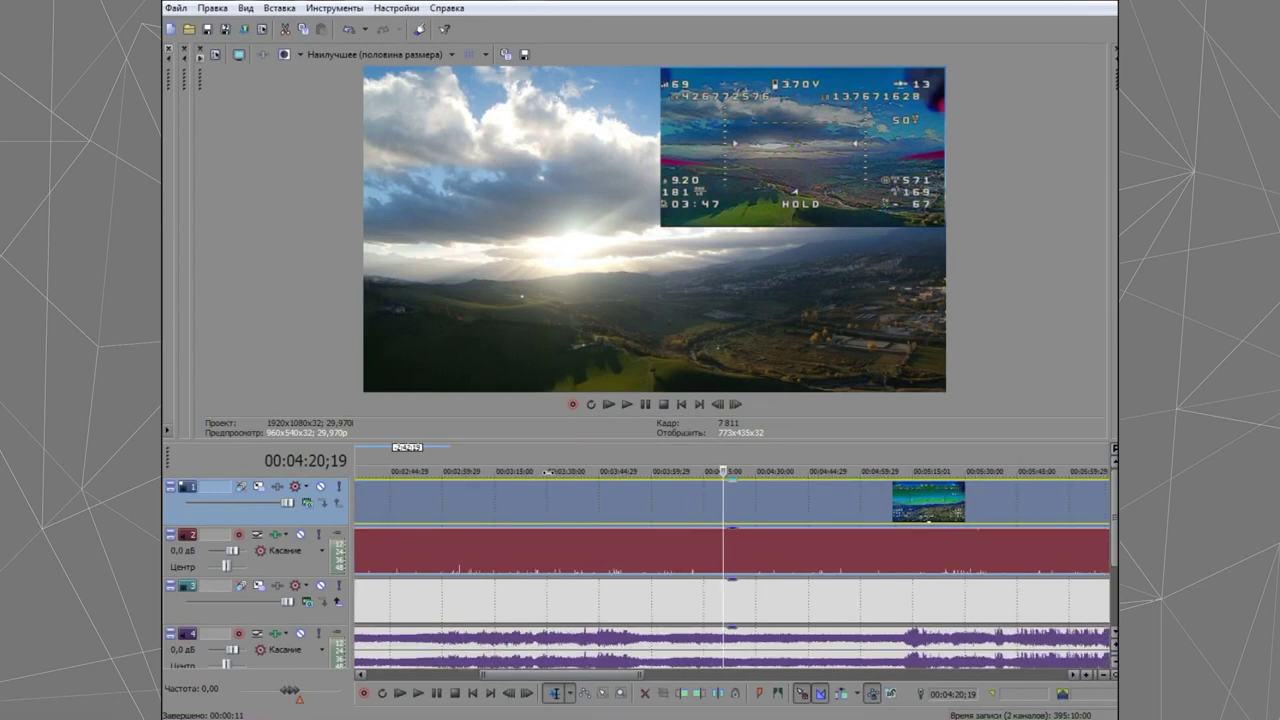
scroll(548, 471, up, 2)
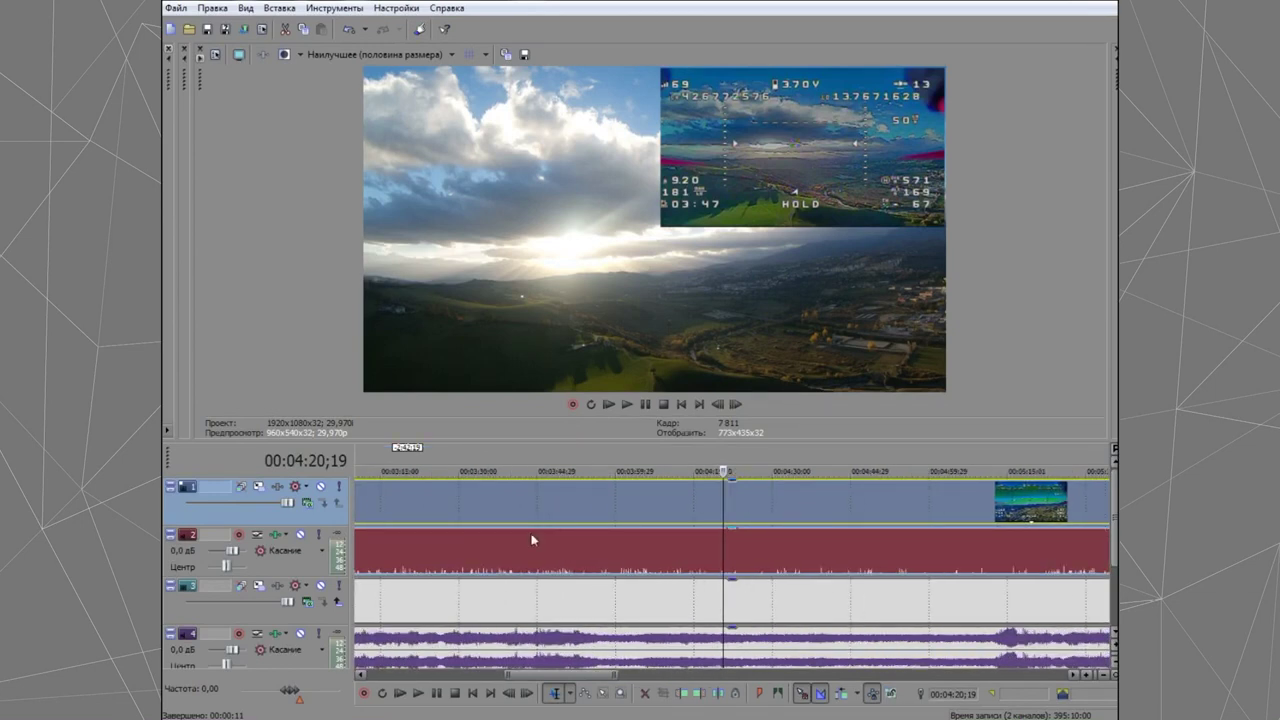
click(824, 500)
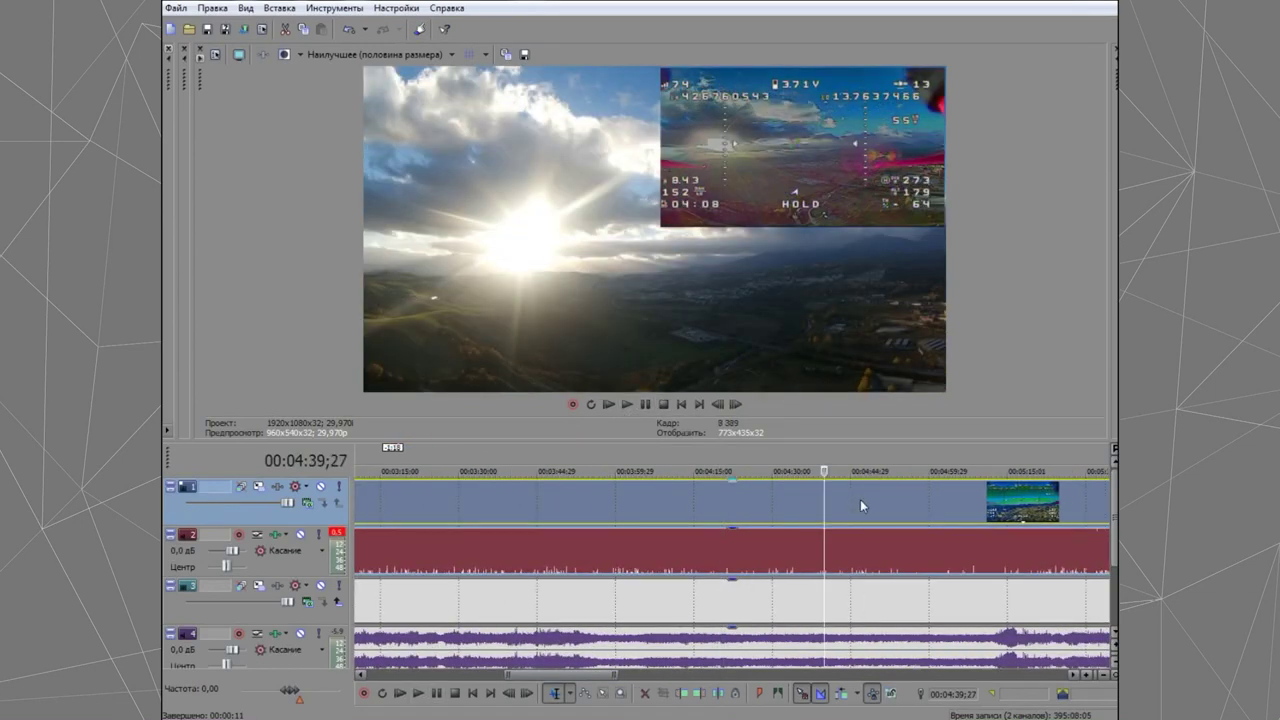
drag(886, 511, 906, 493)
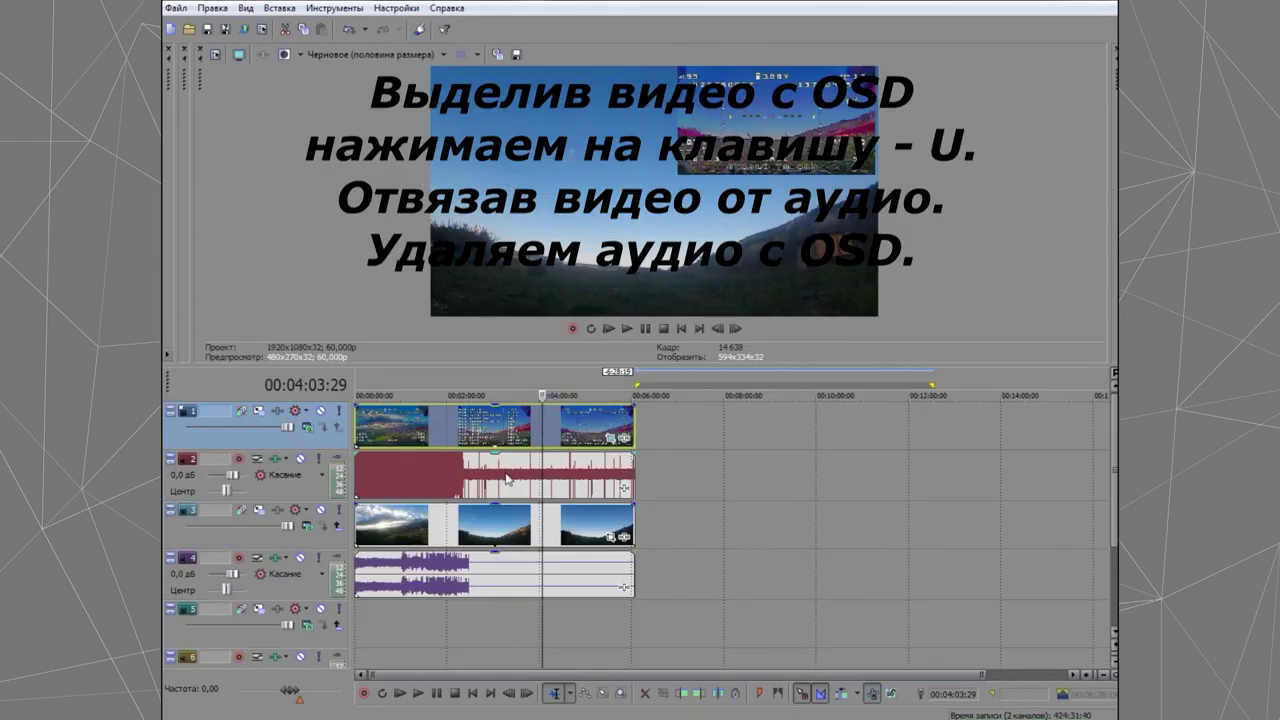
Step: Delete the OSD clip's separated audio event and remove the empty audio track it leaves
click(505, 472)
right_click(526, 470)
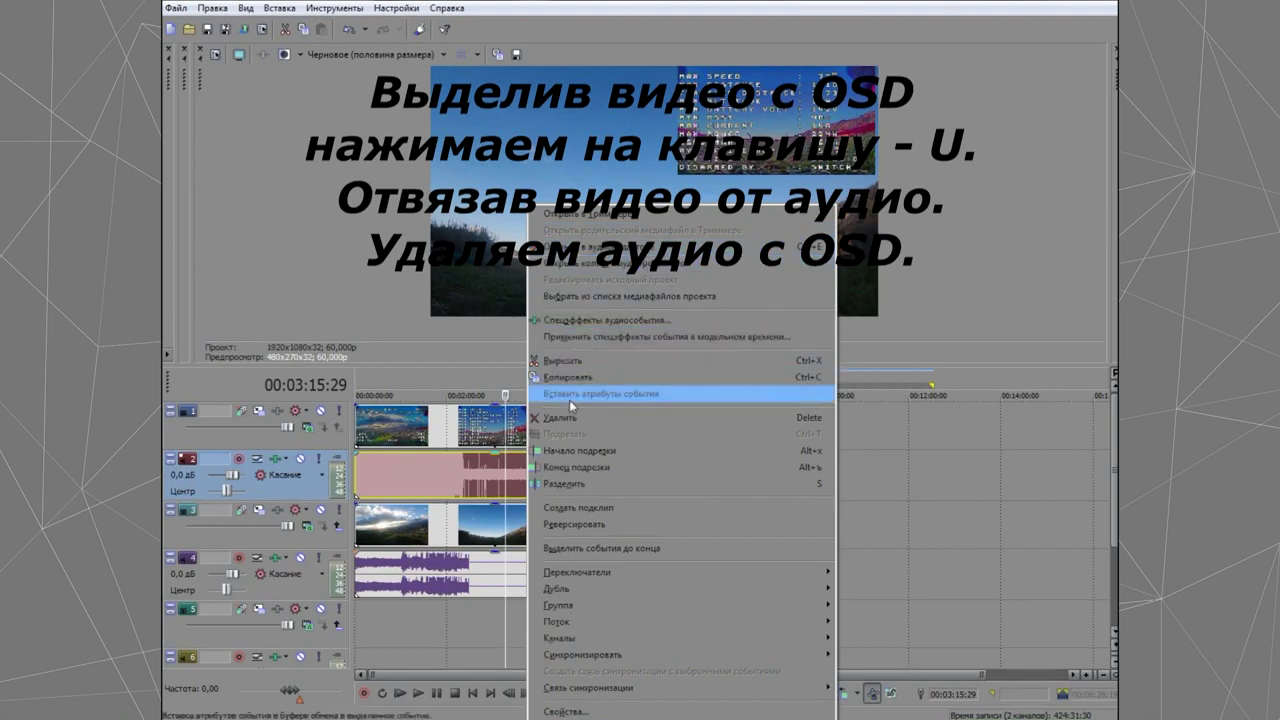
click(560, 418)
click(453, 480)
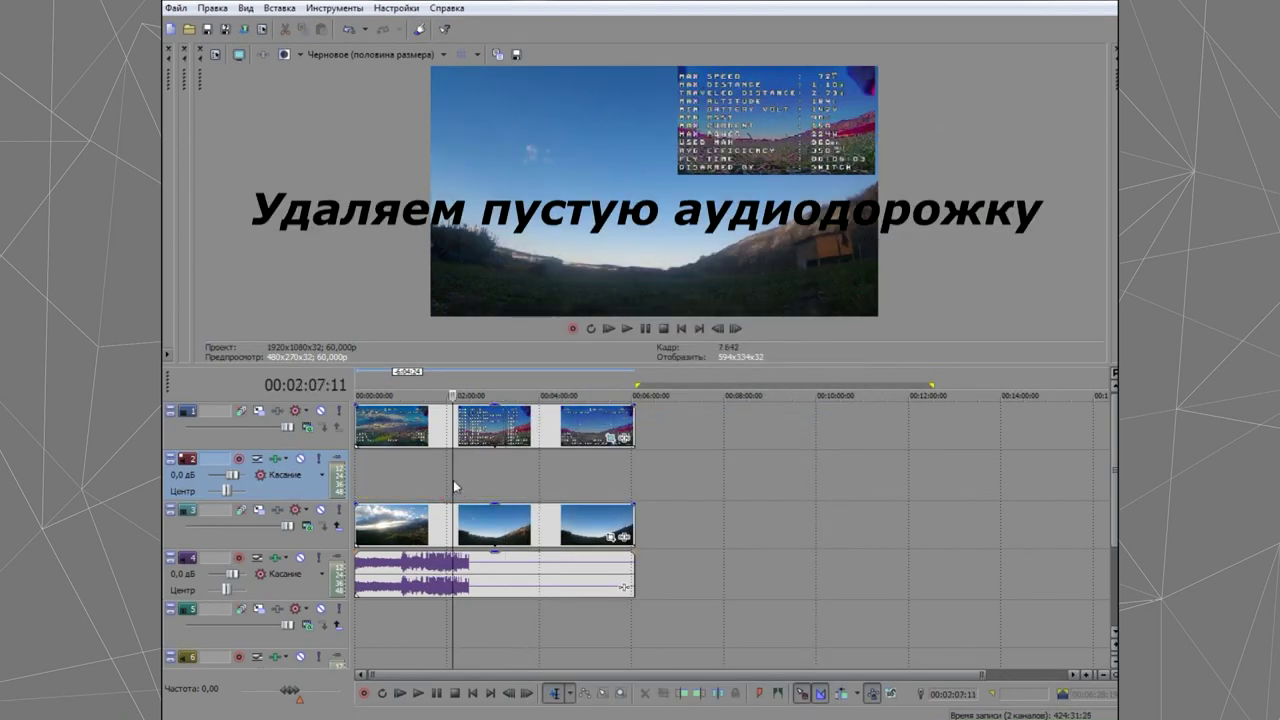
right_click(480, 476)
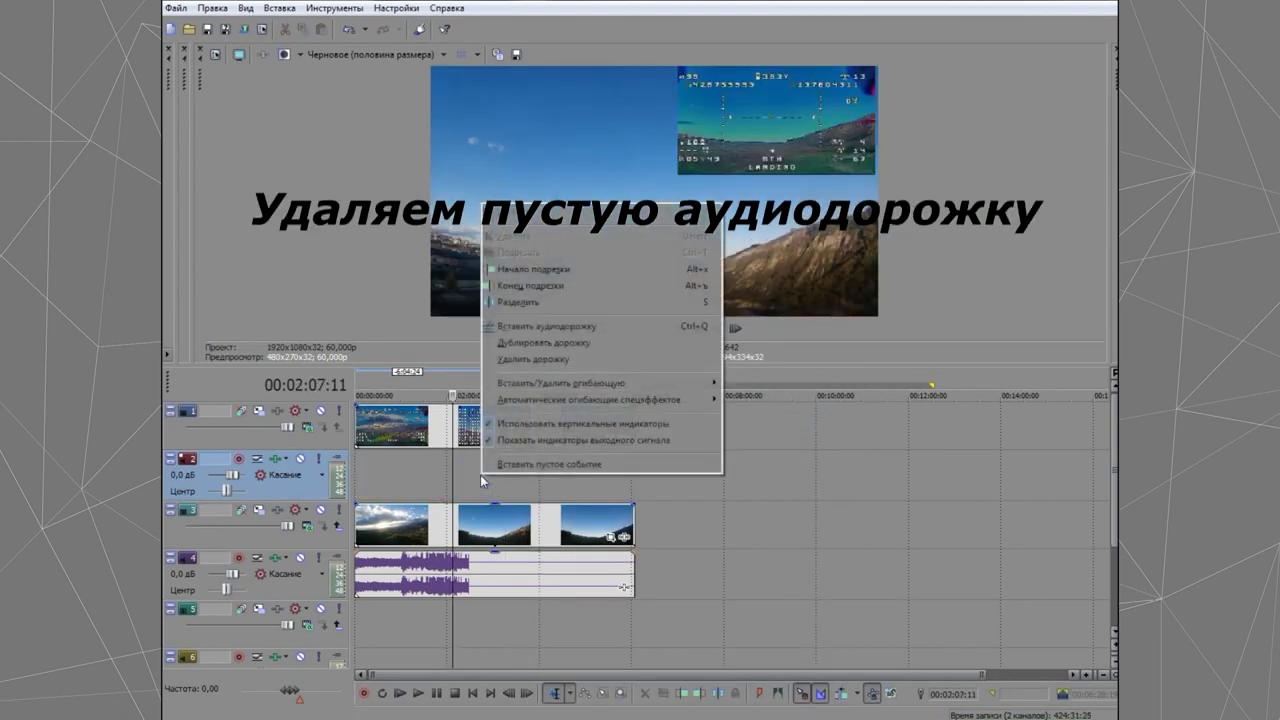
click(533, 362)
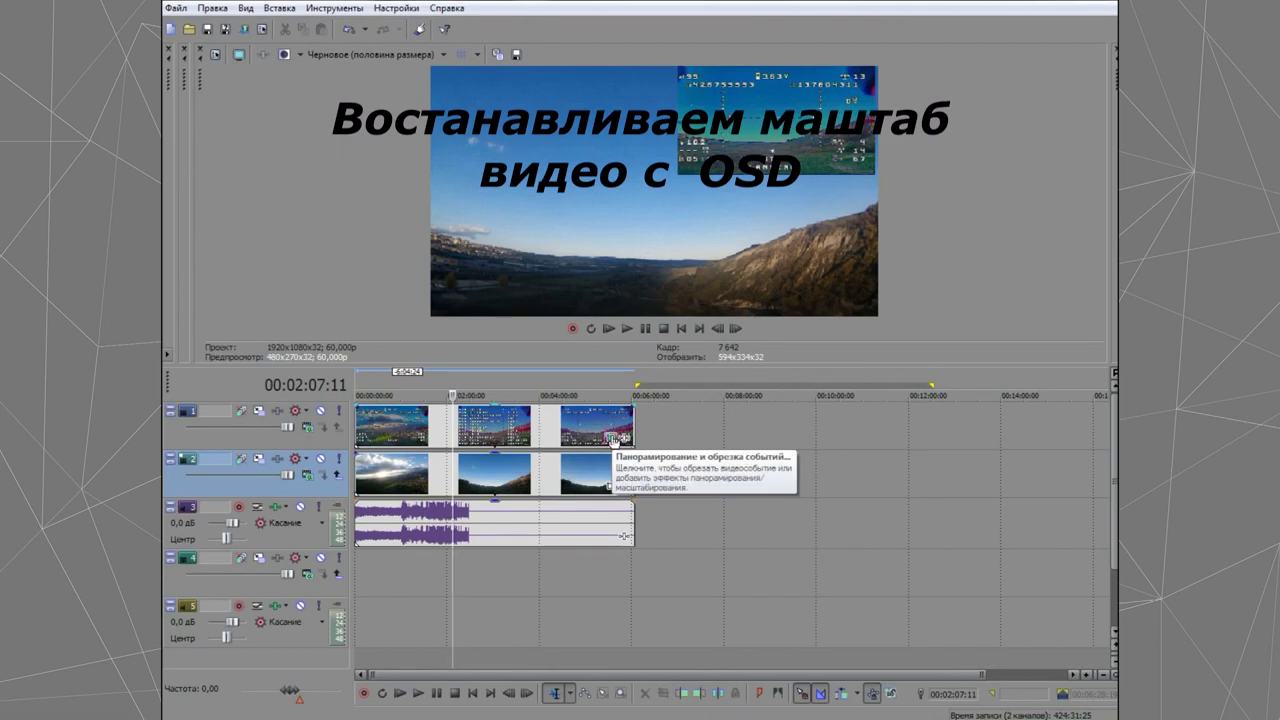
Step: Shrink the OSD clip's Pan/Crop frame to about 1,061 × 597 and move it over the clip's picture
click(613, 440)
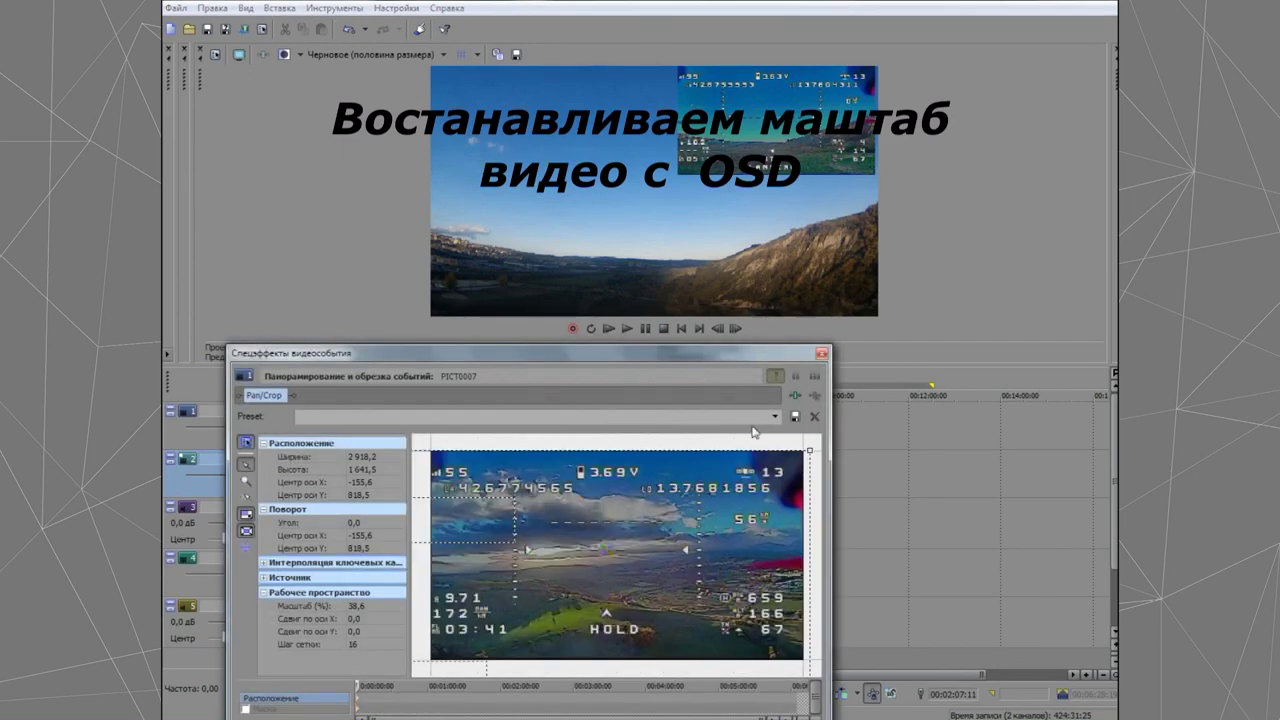
drag(673, 358, 570, 142)
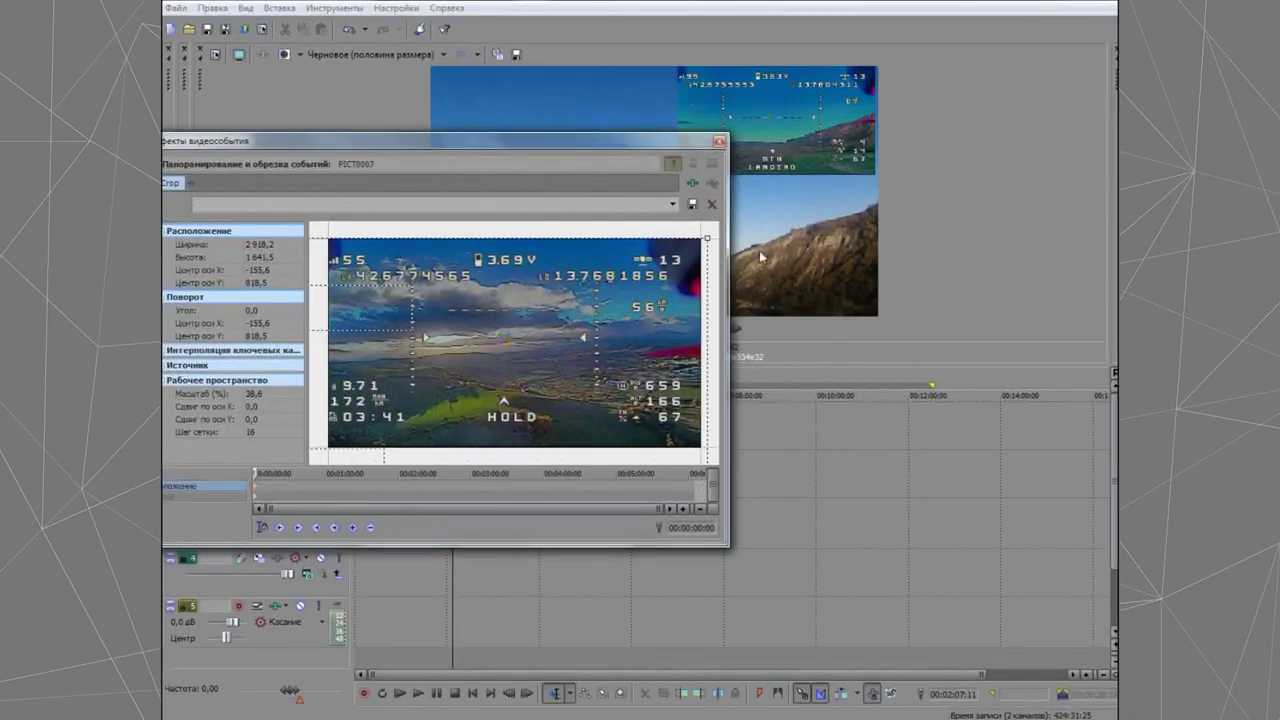
scroll(561, 334, down, 8)
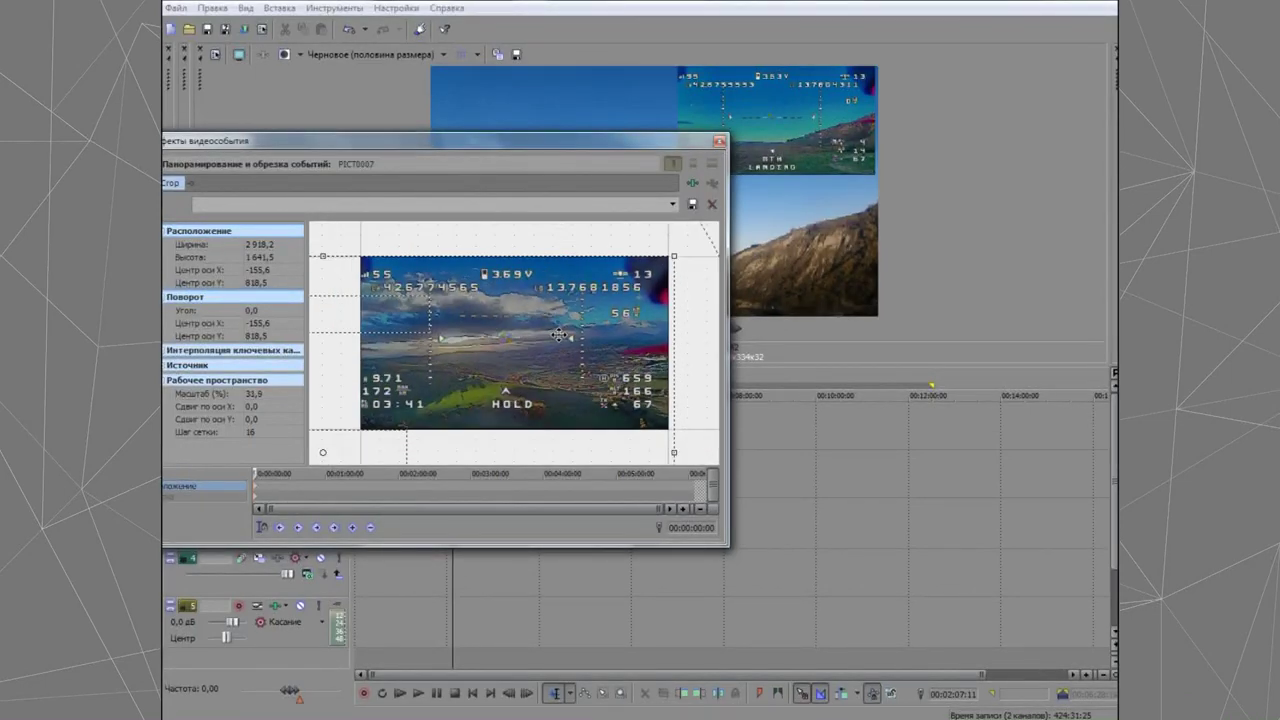
scroll(558, 335, down, 3)
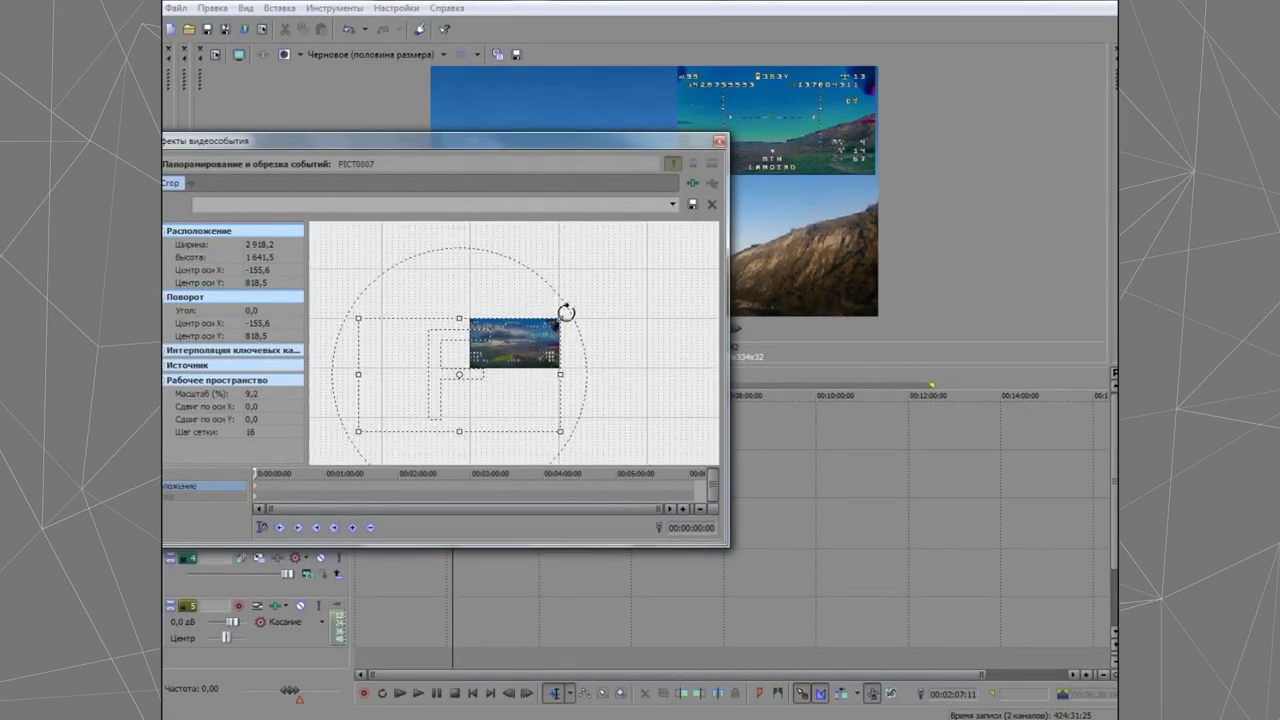
drag(571, 300, 513, 316)
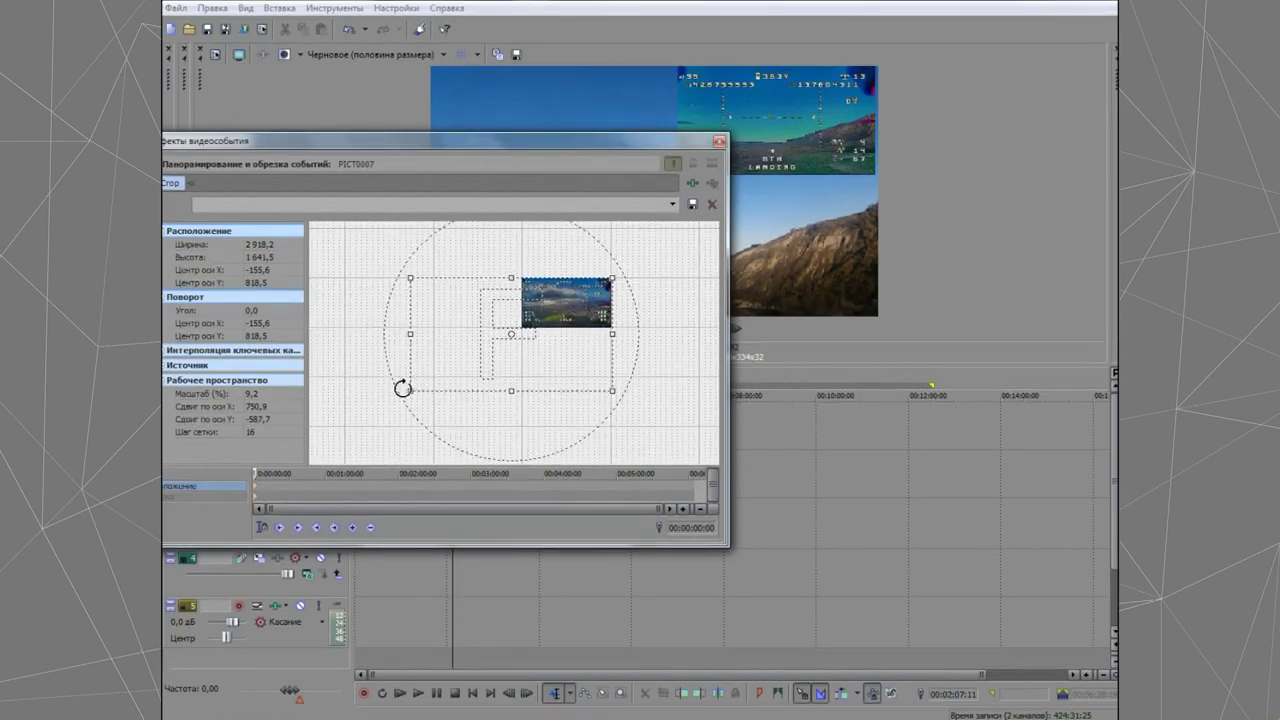
drag(409, 391, 447, 355)
drag(525, 335, 563, 302)
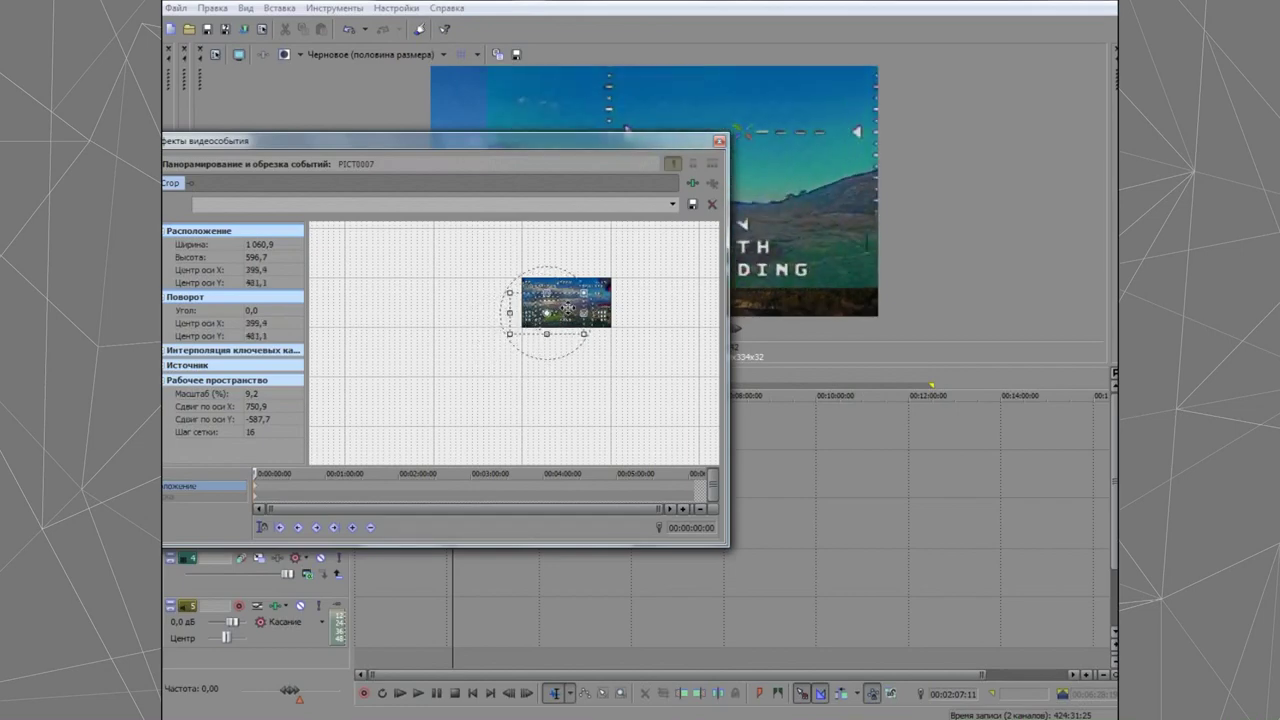
Step: Fit the Pan/Crop frame to the OSD picture's edges at about 1,283 × 722 so it fills the screen, and close the editor
scroll(611, 316, up, 5)
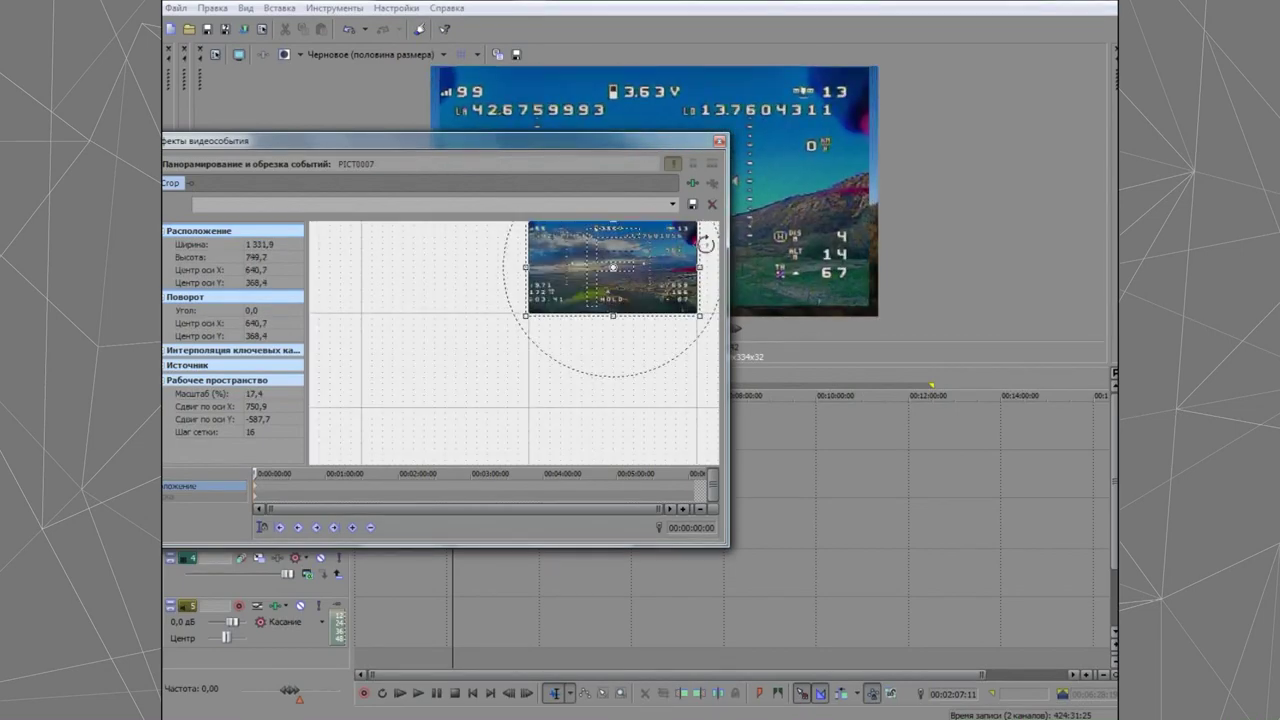
scroll(660, 262, up, 1)
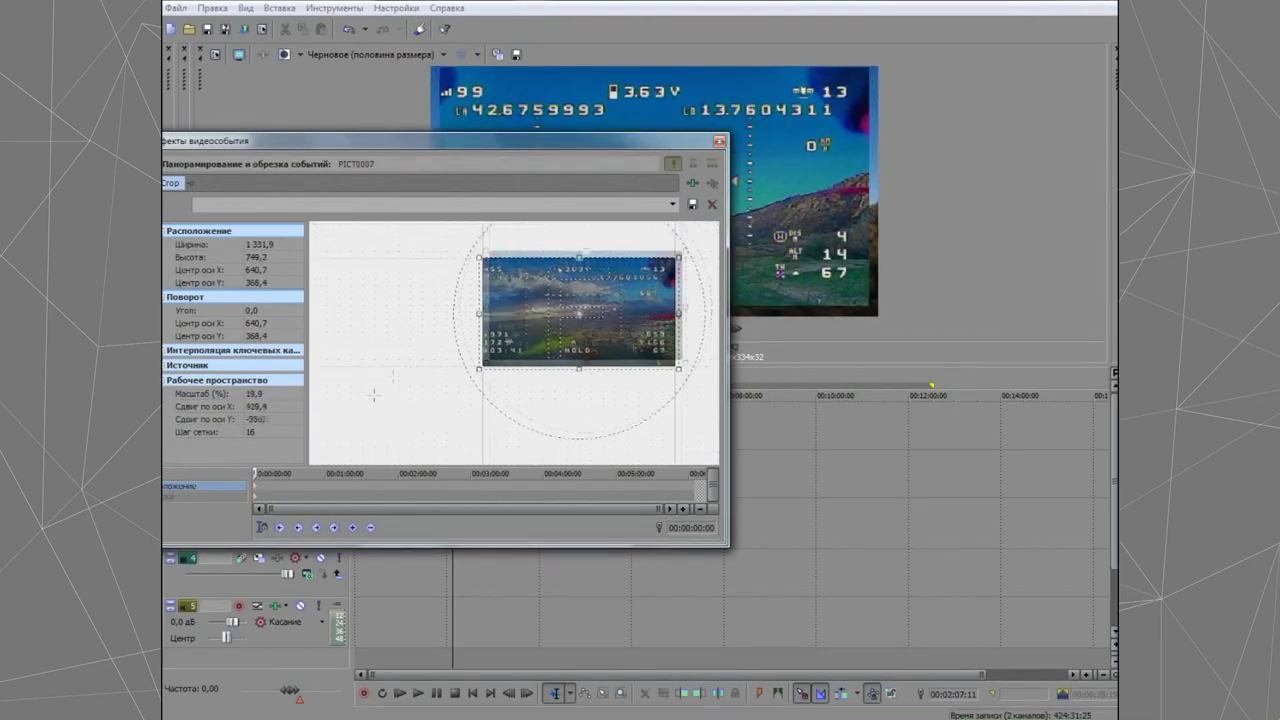
scroll(527, 363, up, 3)
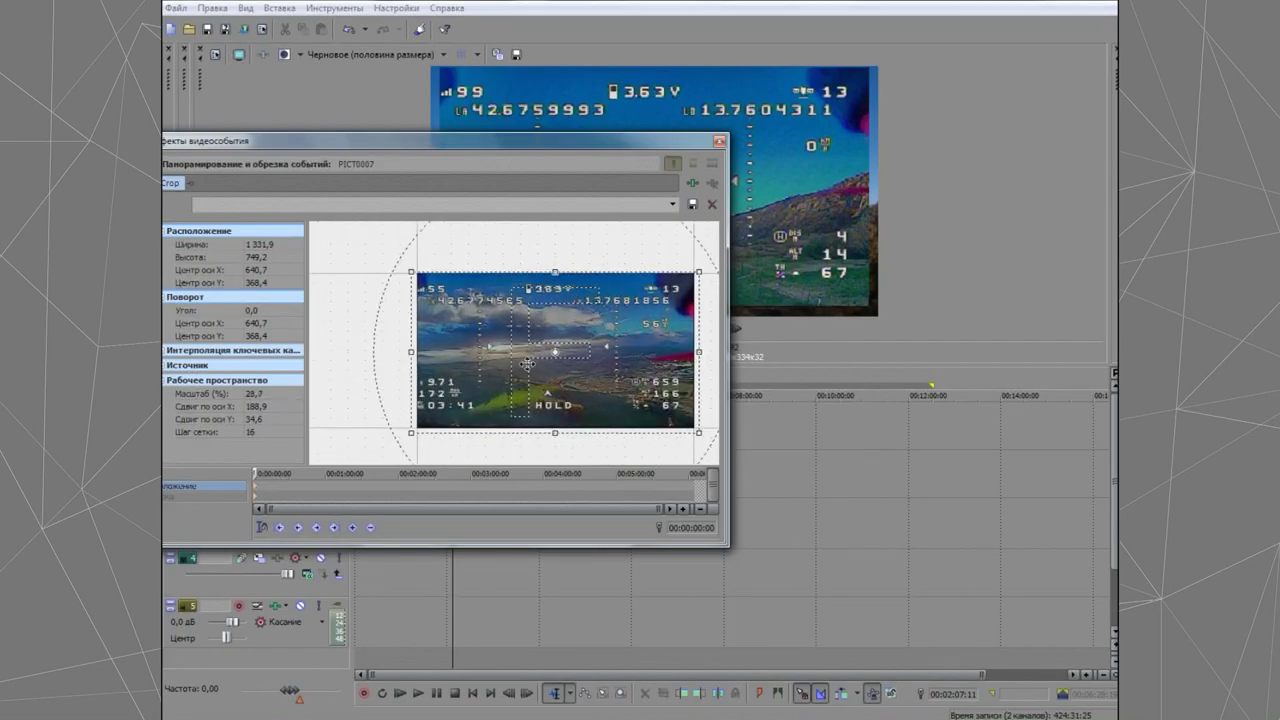
drag(410, 271, 418, 275)
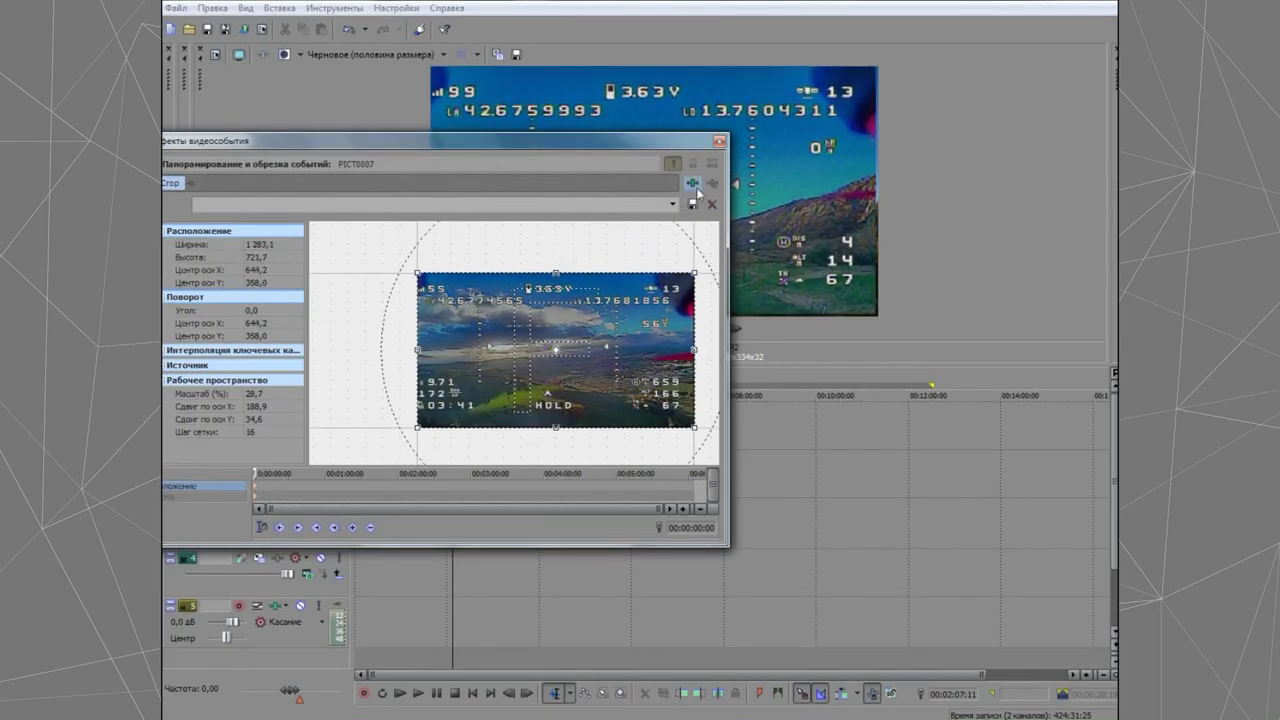
click(719, 144)
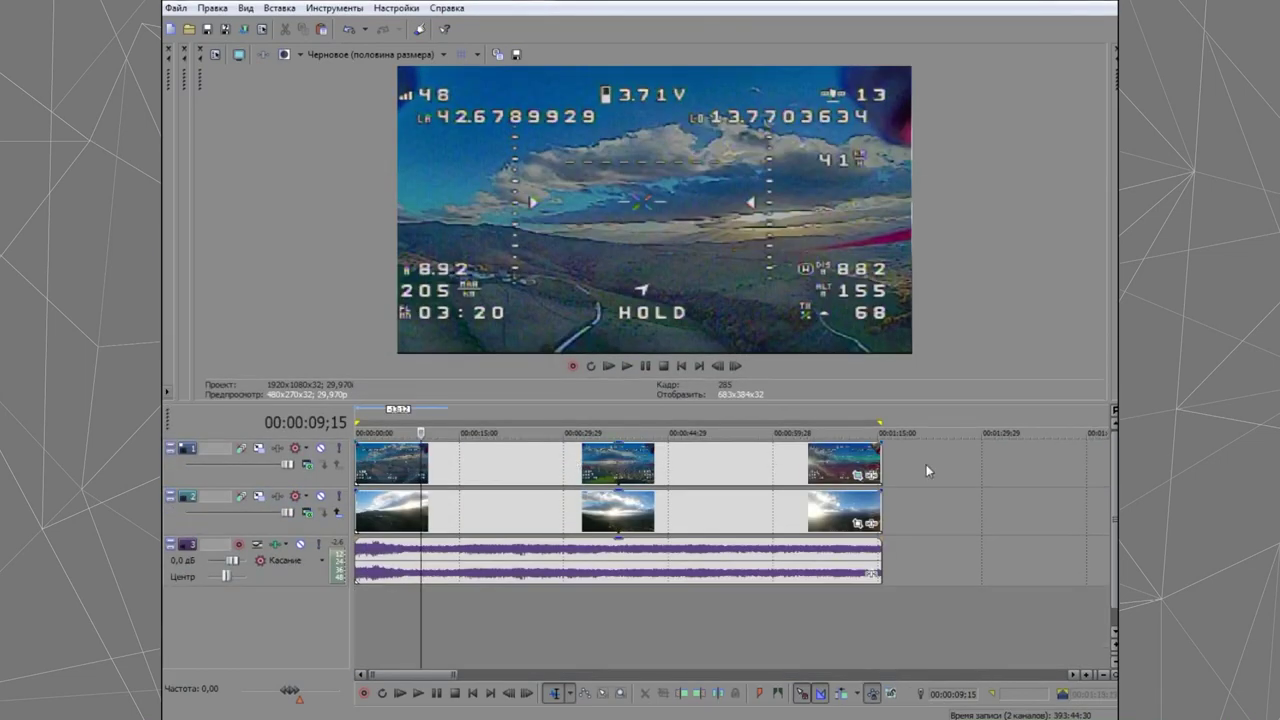
Step: Insert three new empty video tracks above the OSD video track
right_click(926, 464)
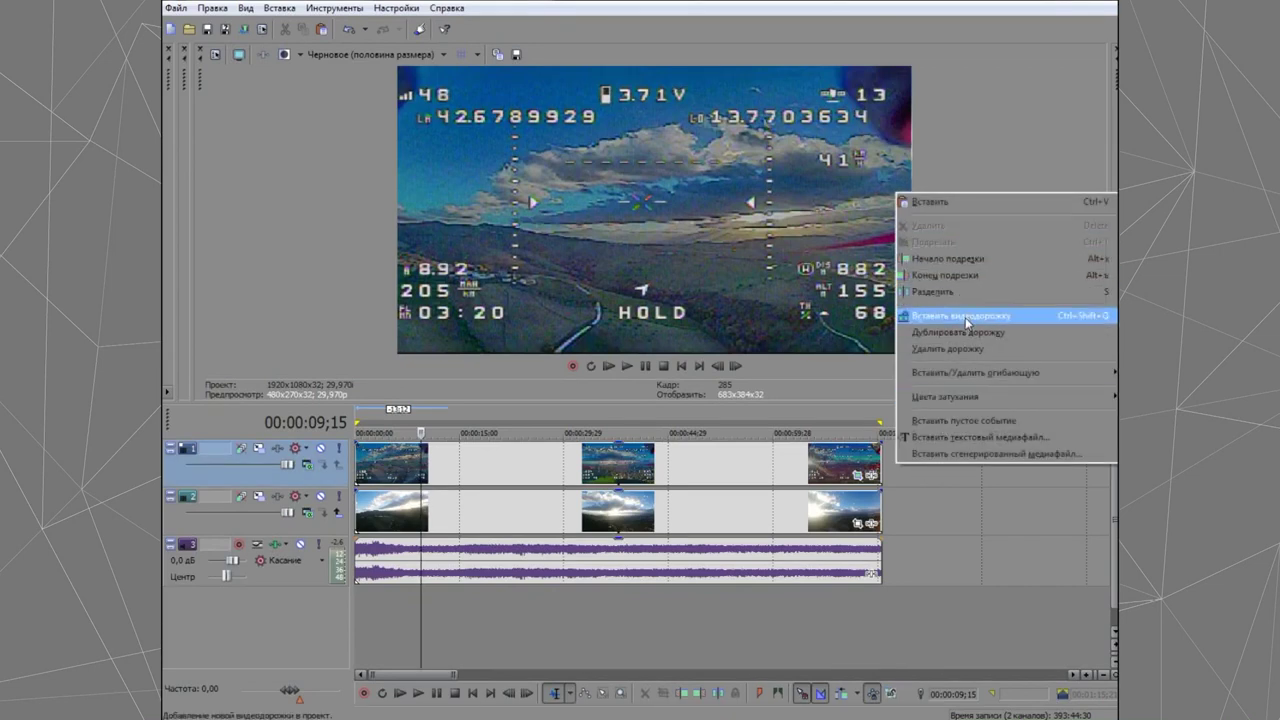
click(965, 316)
right_click(920, 466)
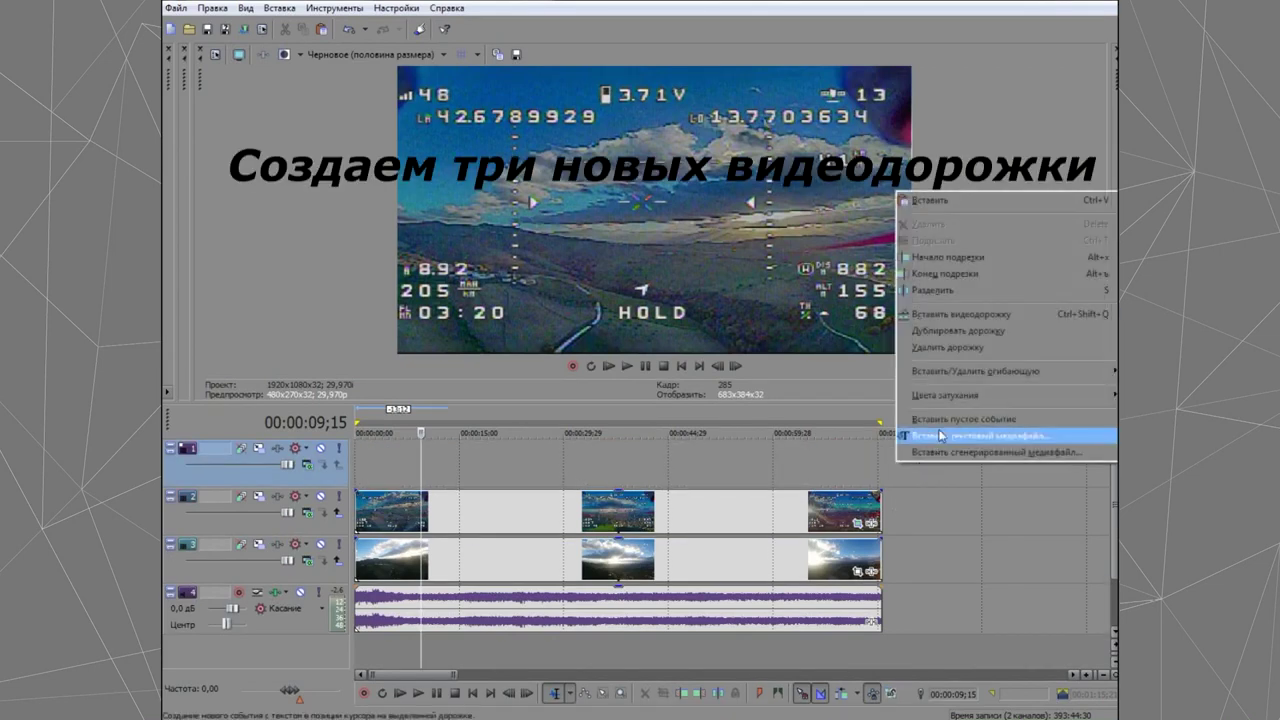
click(978, 316)
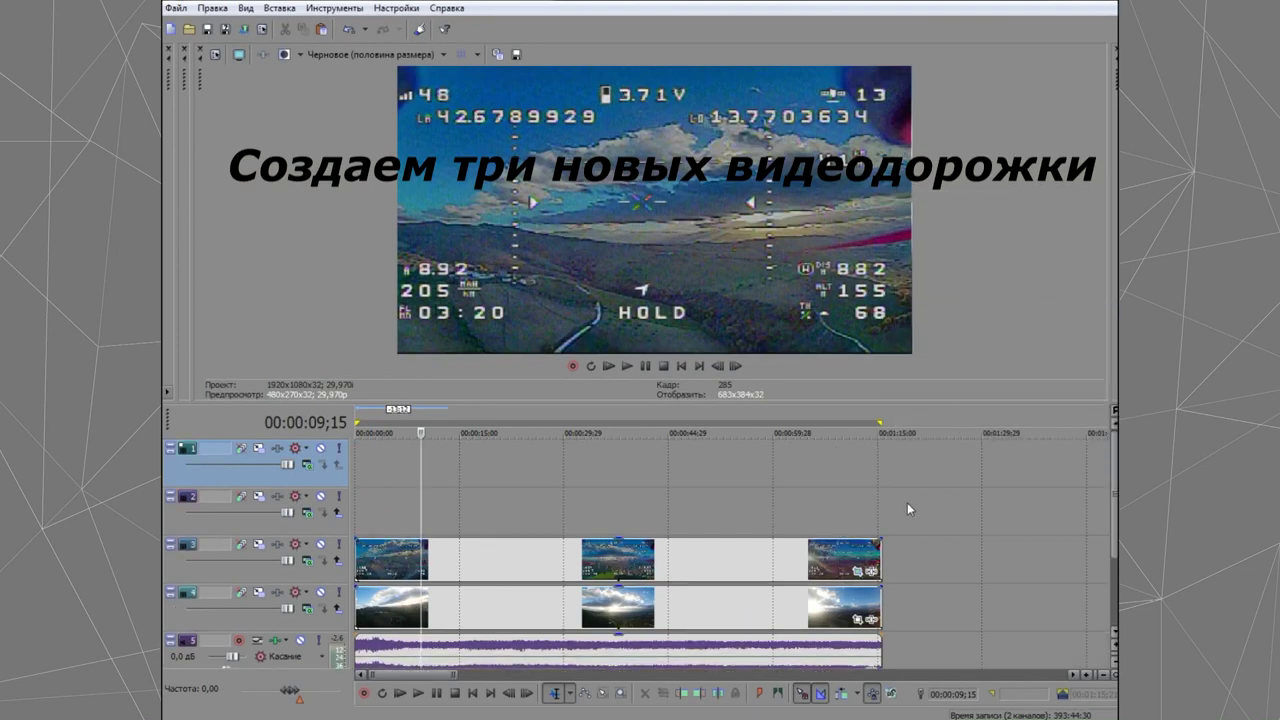
right_click(907, 503)
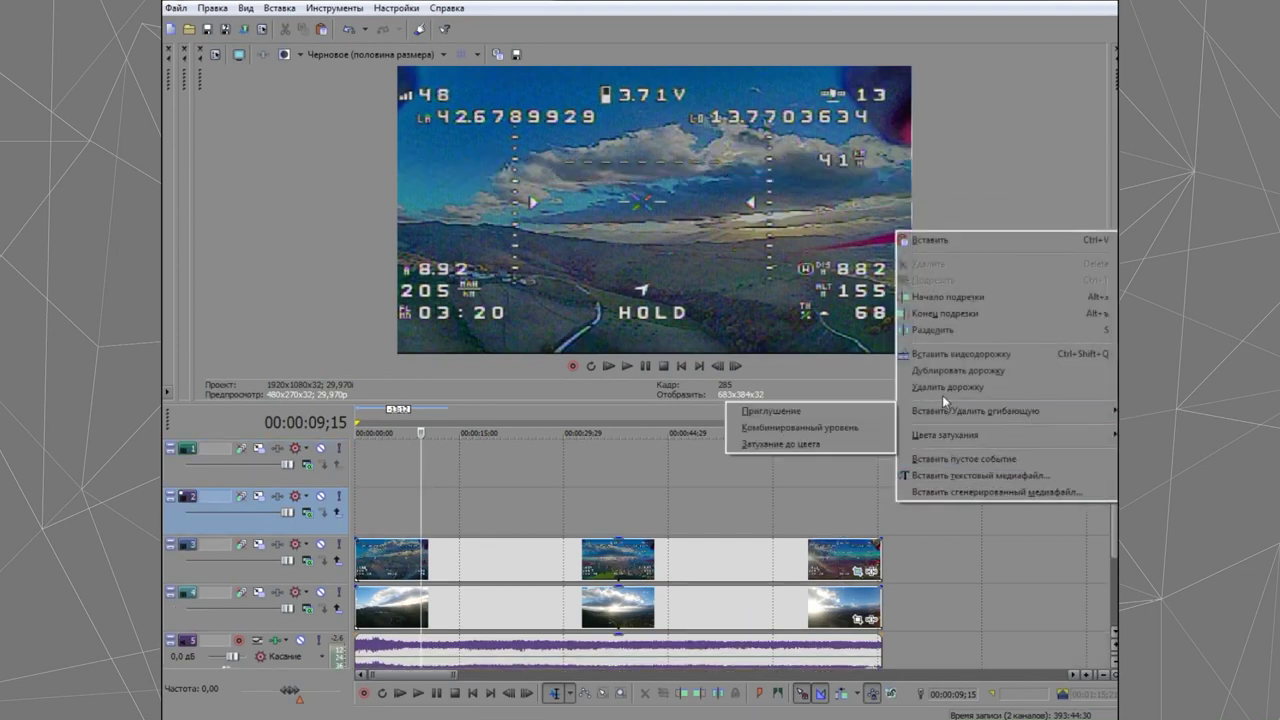
click(951, 355)
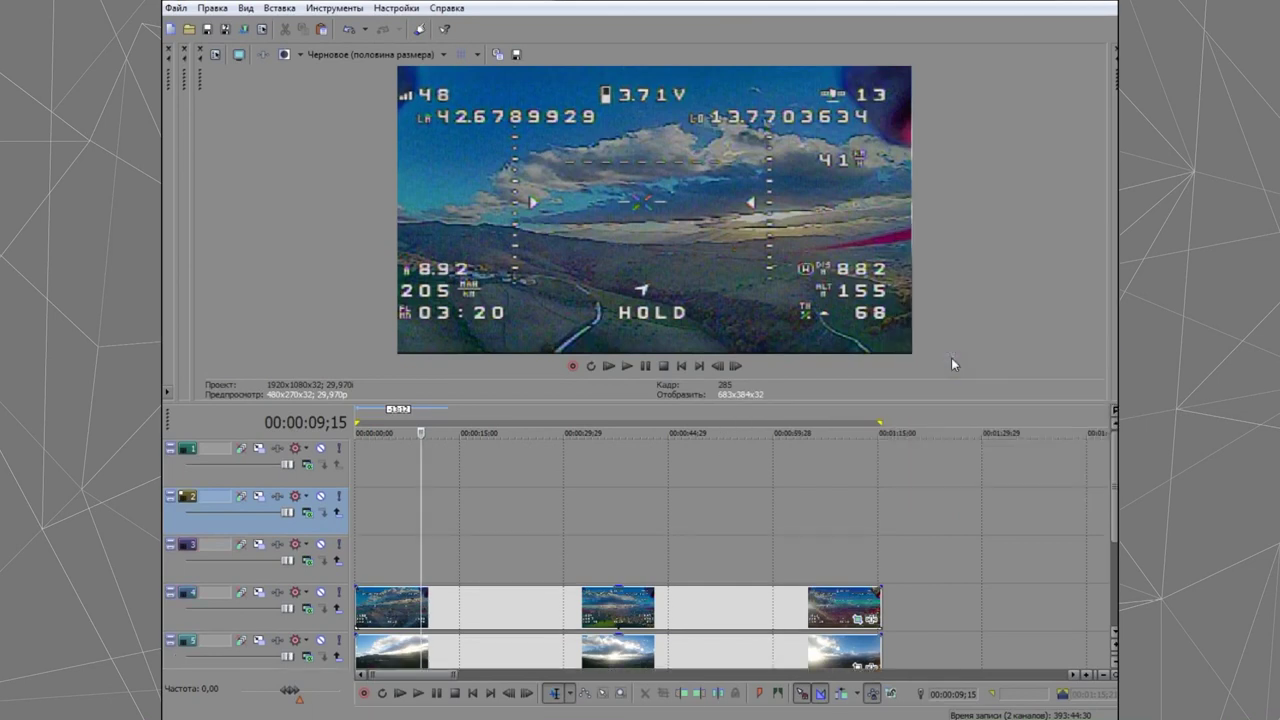
Step: Copy the OSD video clip from the fourth track to the clipboard
click(497, 607)
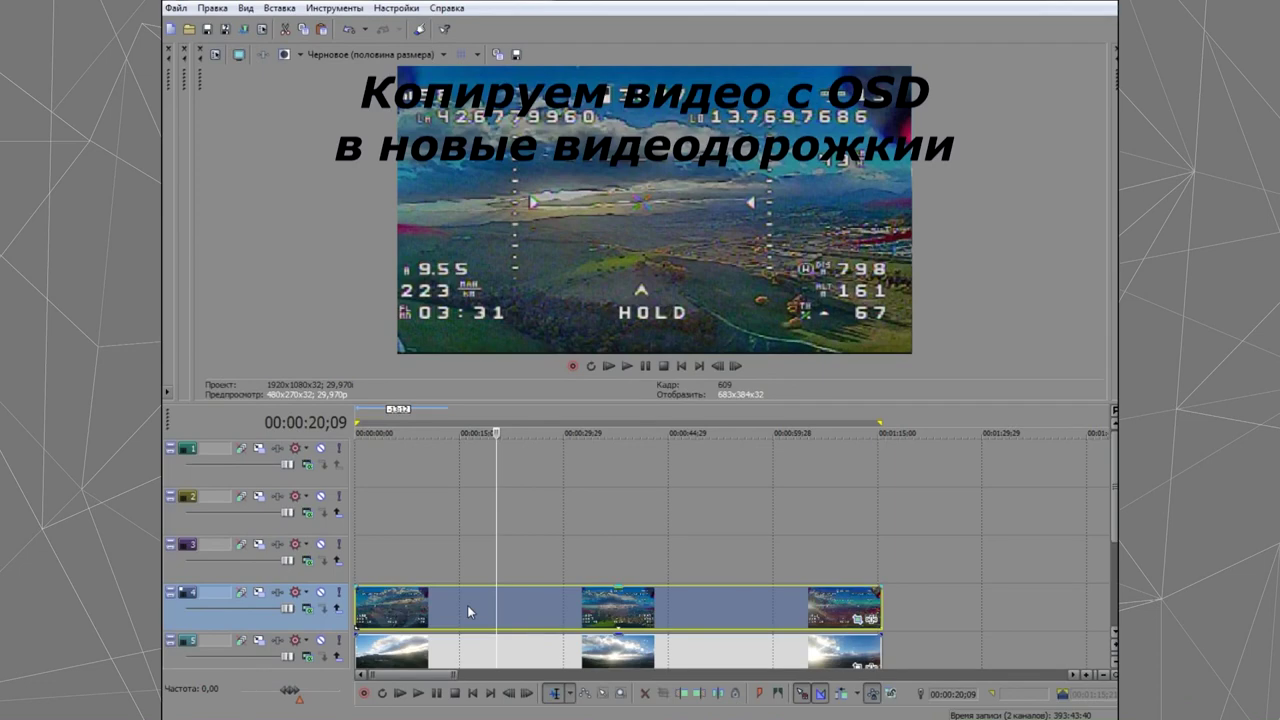
right_click(468, 610)
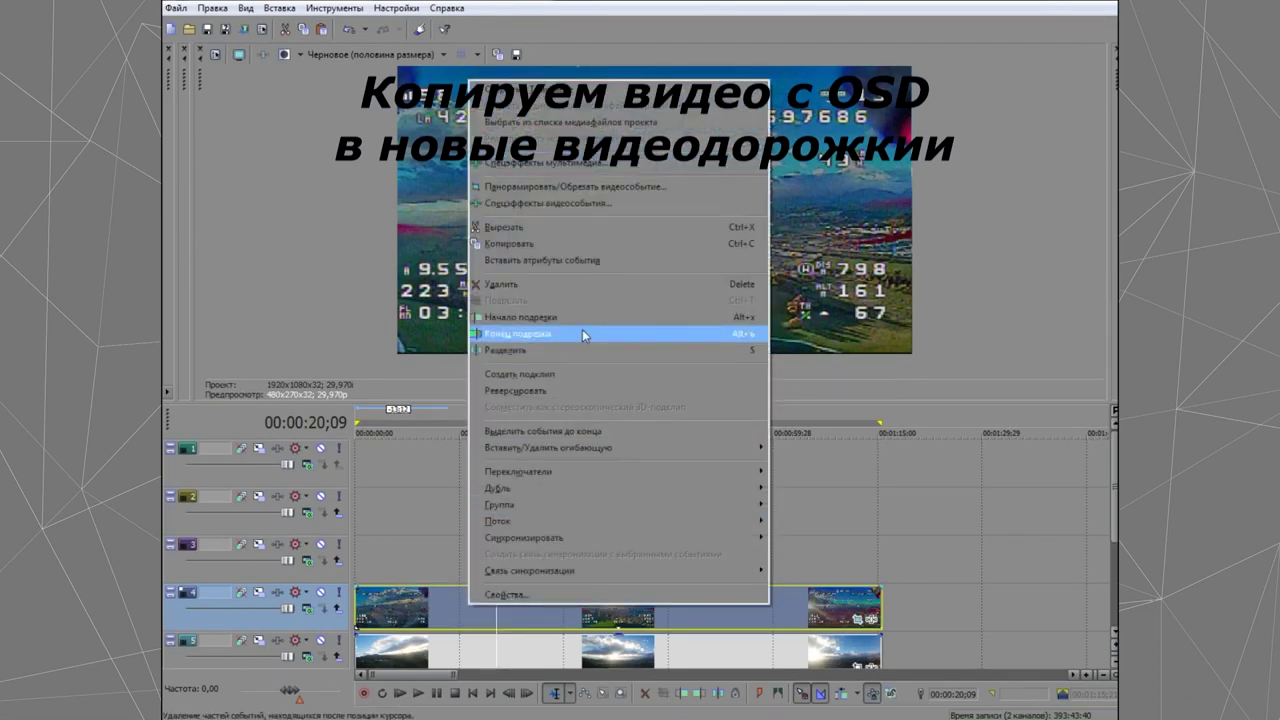
click(571, 243)
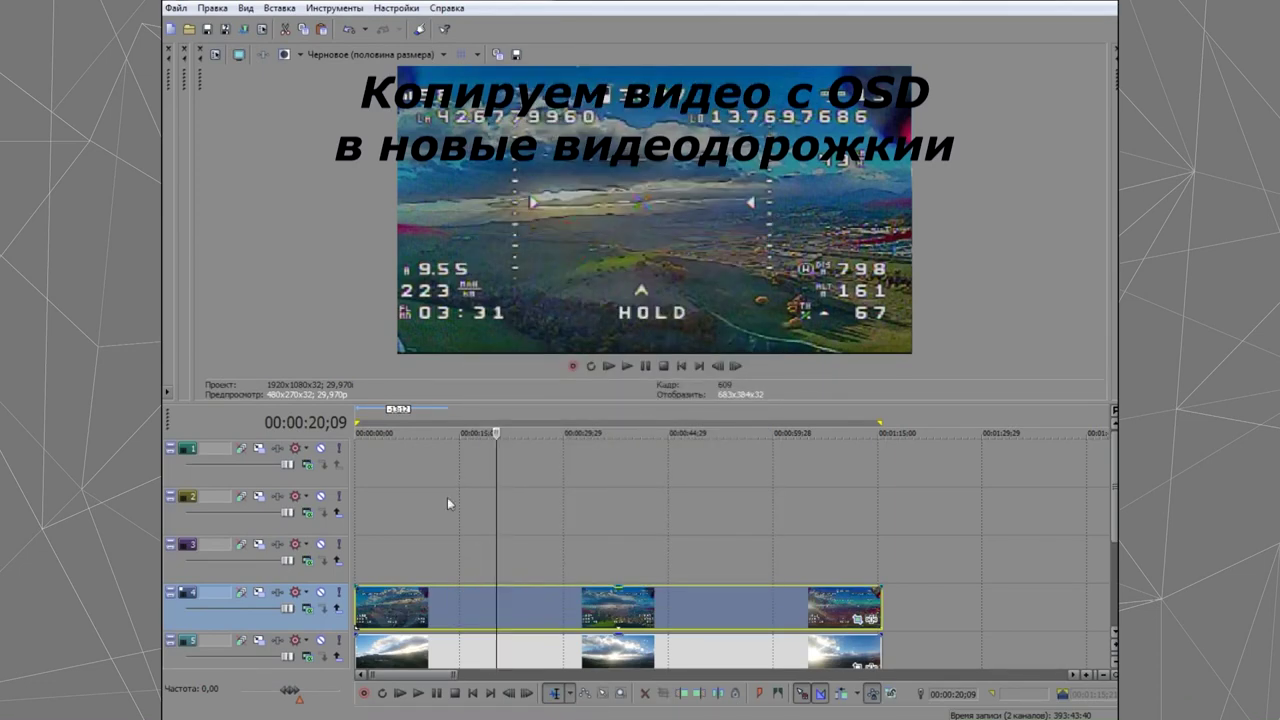
Step: Paste the copied OSD clip near the start of the third, second and first video tracks
click(391, 566)
right_click(403, 560)
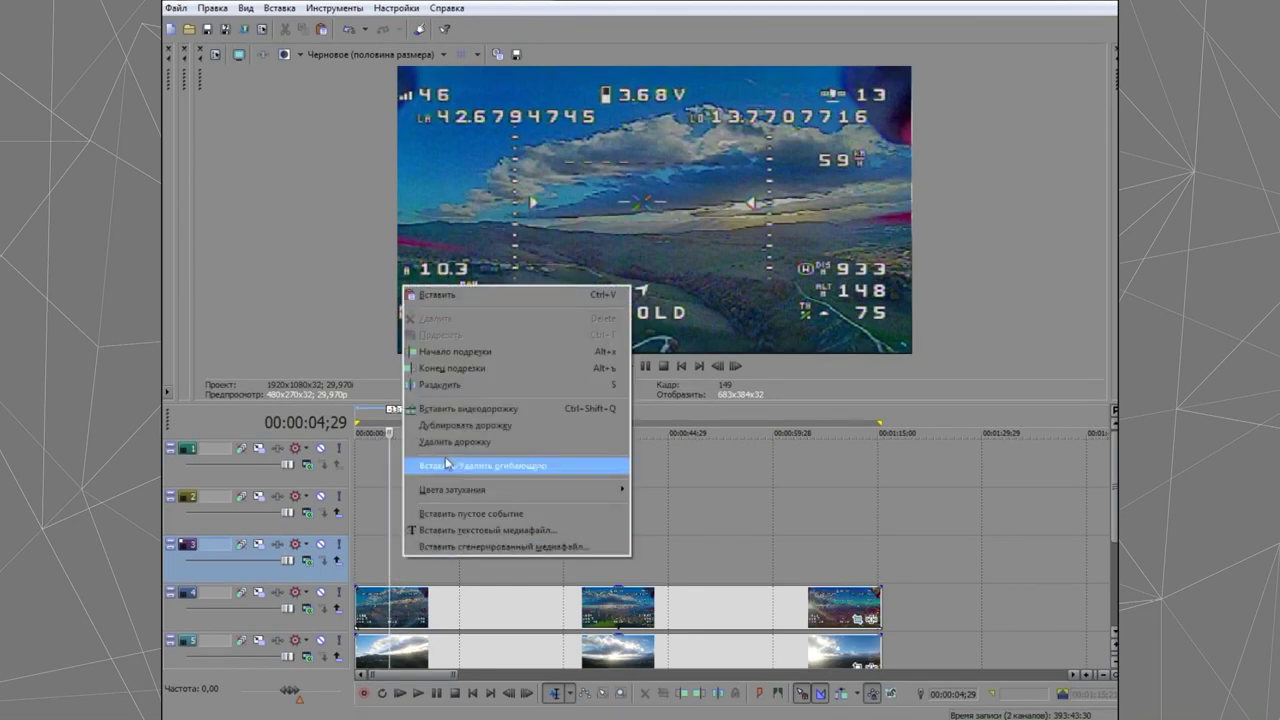
click(450, 292)
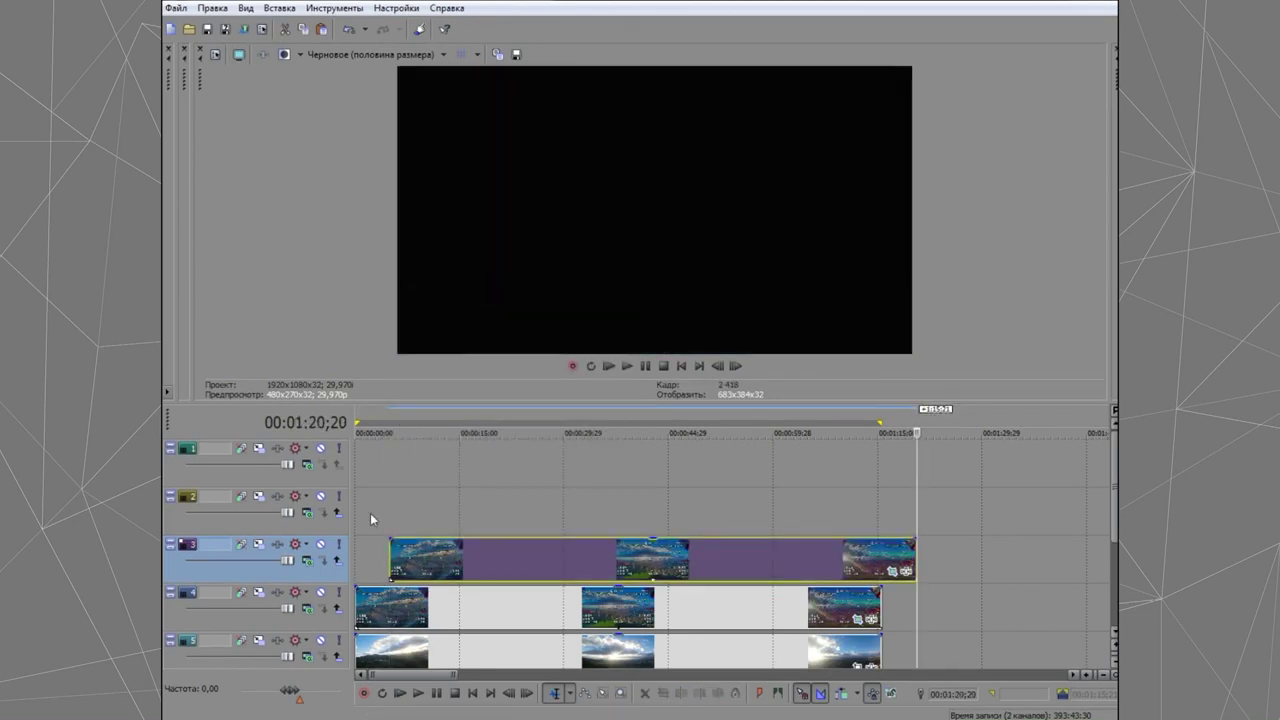
click(370, 513)
right_click(368, 510)
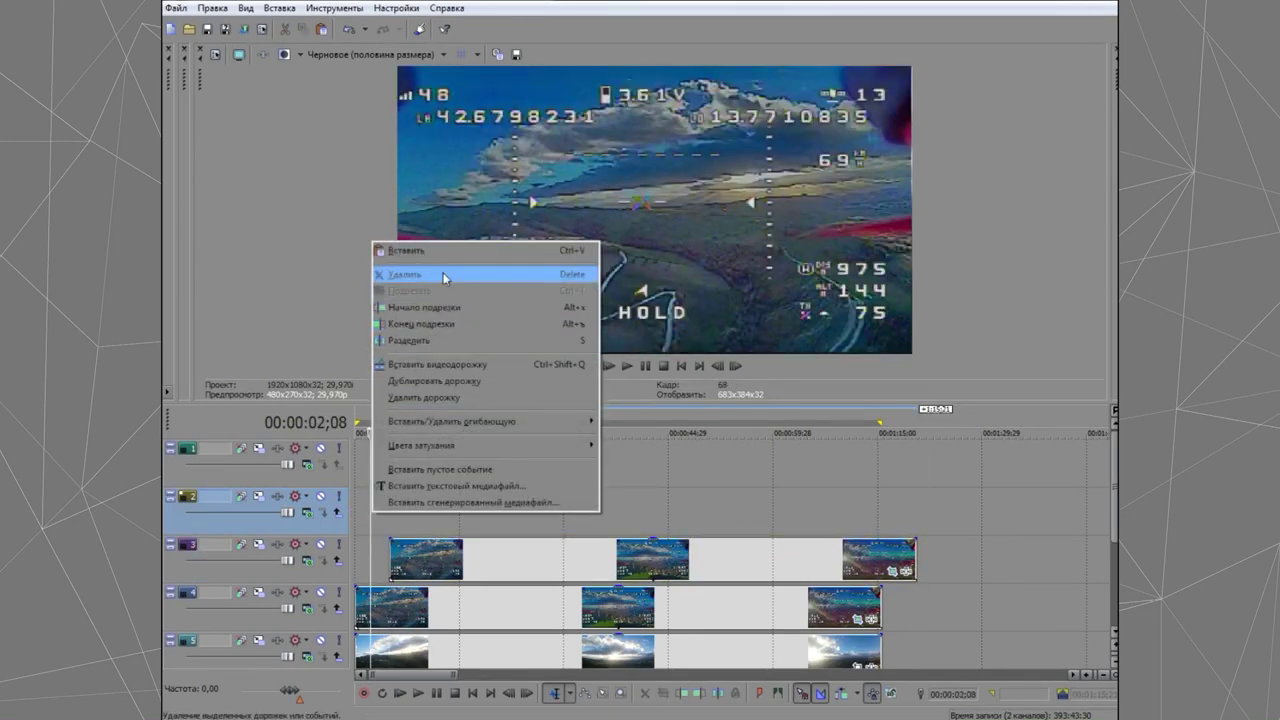
click(448, 251)
click(365, 469)
right_click(366, 469)
click(451, 207)
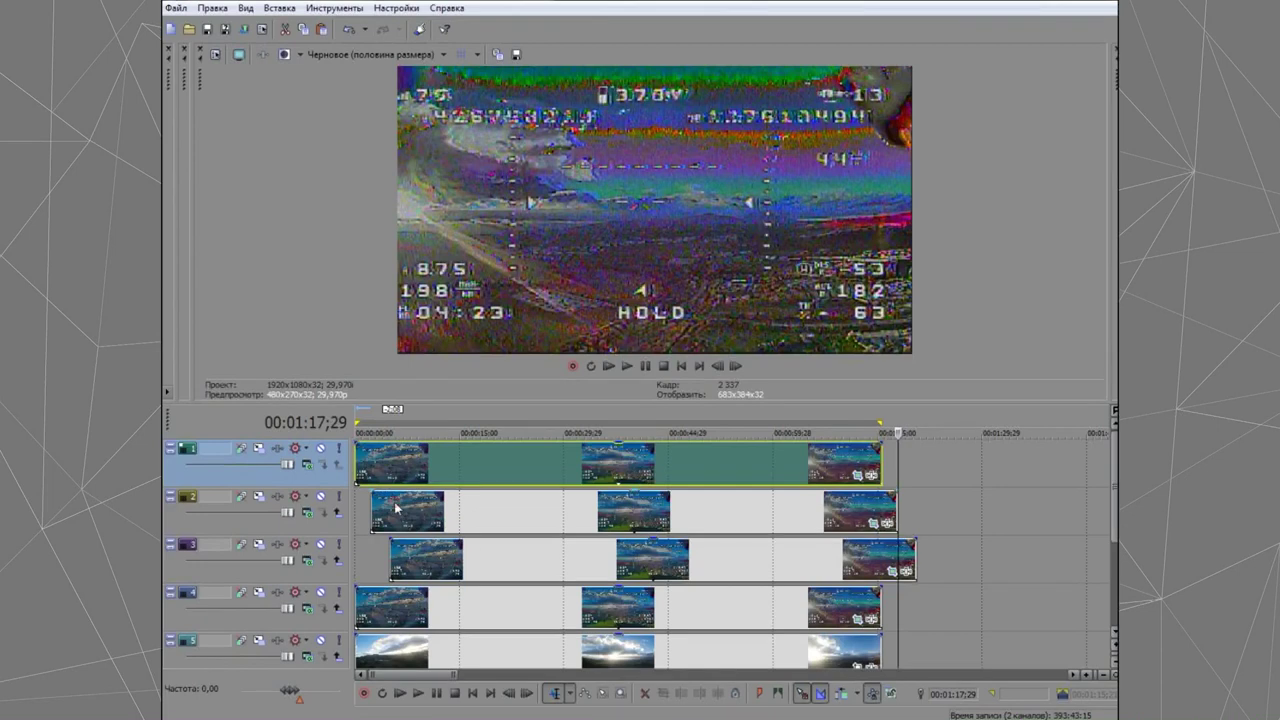
Step: Move the pasted clips on the second and third tracks to the timeline start, aligned with the original OSD clip
drag(397, 508, 381, 509)
drag(407, 564, 372, 570)
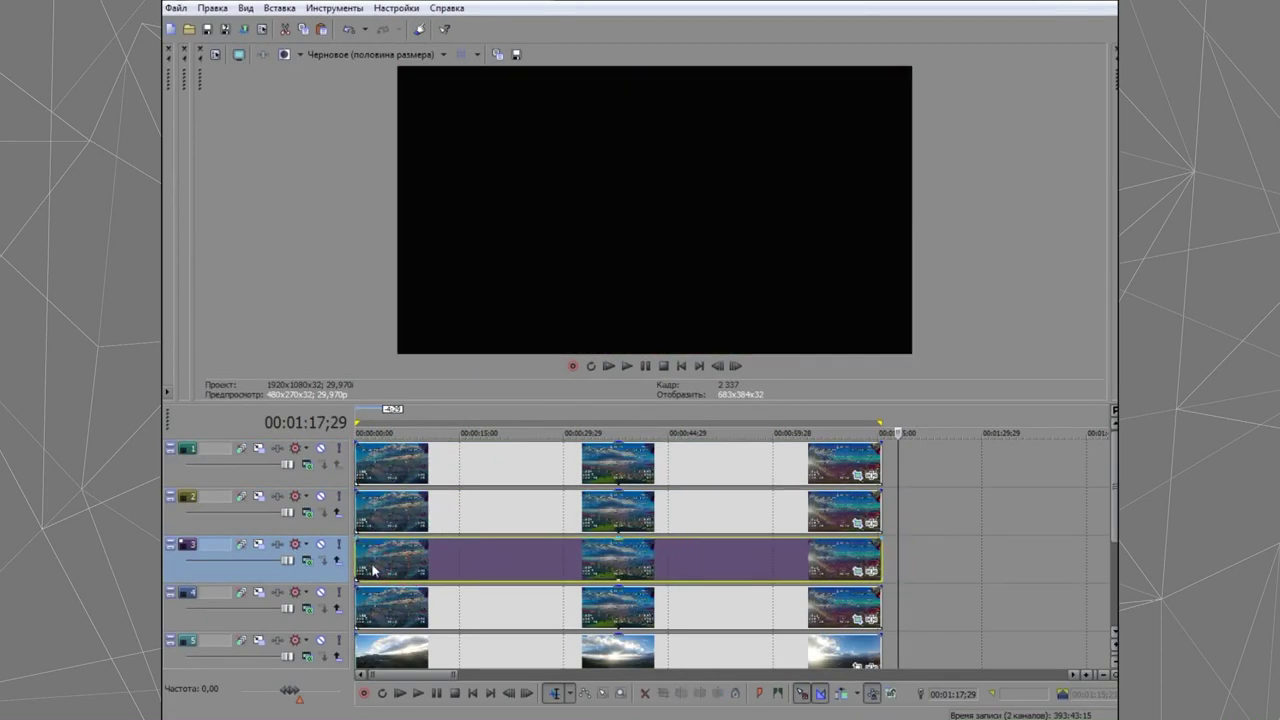
Step: Lower the level of the OSD tracks to 0% so the overlapping copies become transparent
click(374, 424)
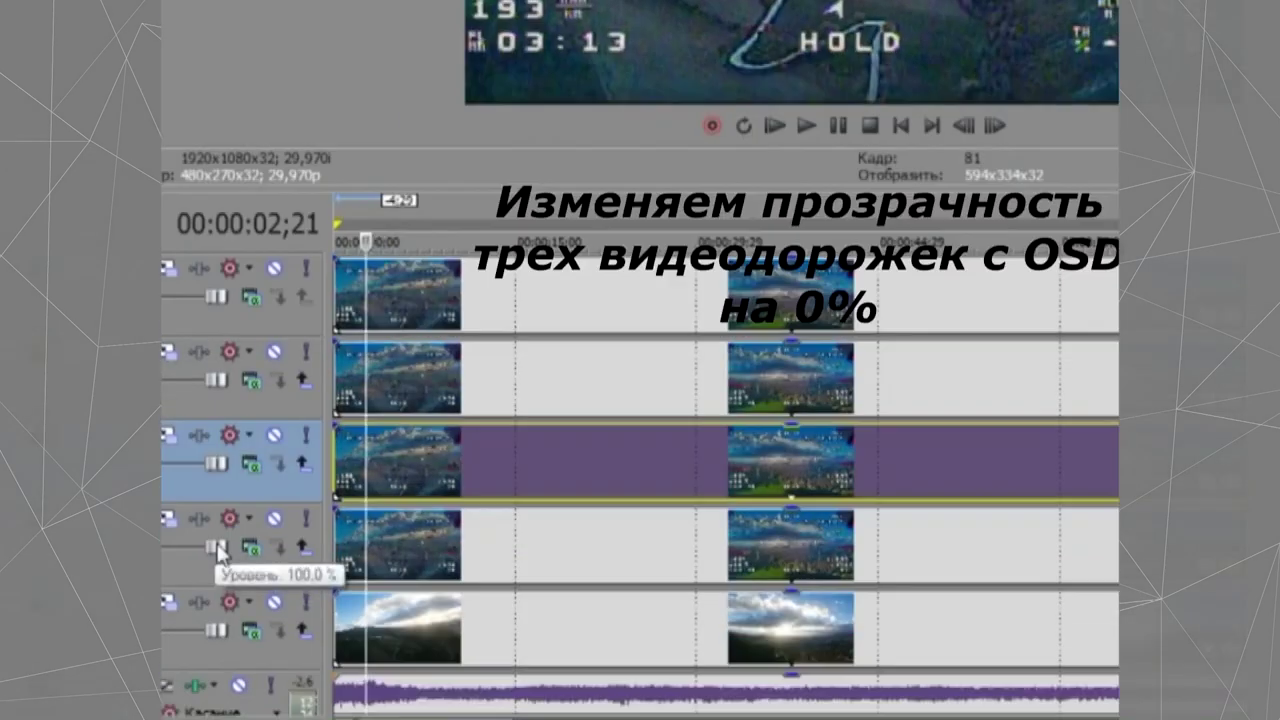
drag(218, 553, 168, 550)
drag(218, 465, 165, 465)
drag(215, 380, 59, 394)
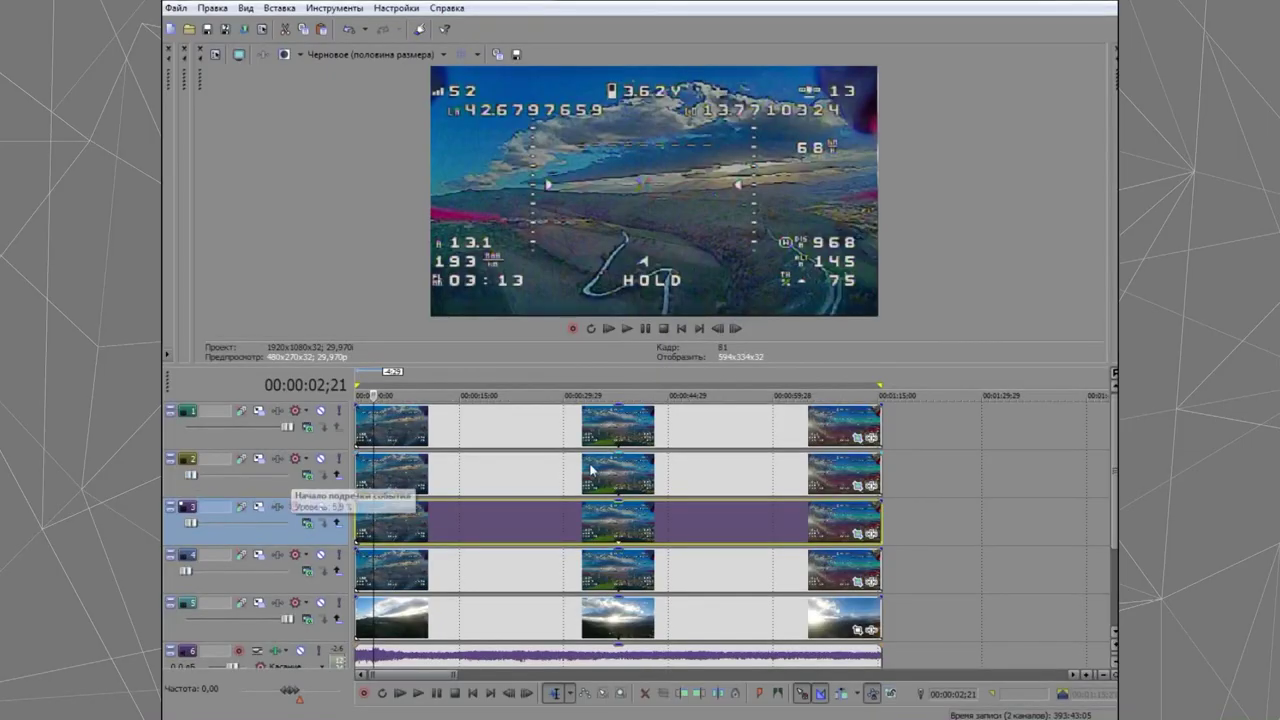
Step: Draw a rectangular Pan/Crop mask around the flight timer in the fourth track's OSD clip and close the editor
click(767, 570)
scroll(855, 598, down, 1)
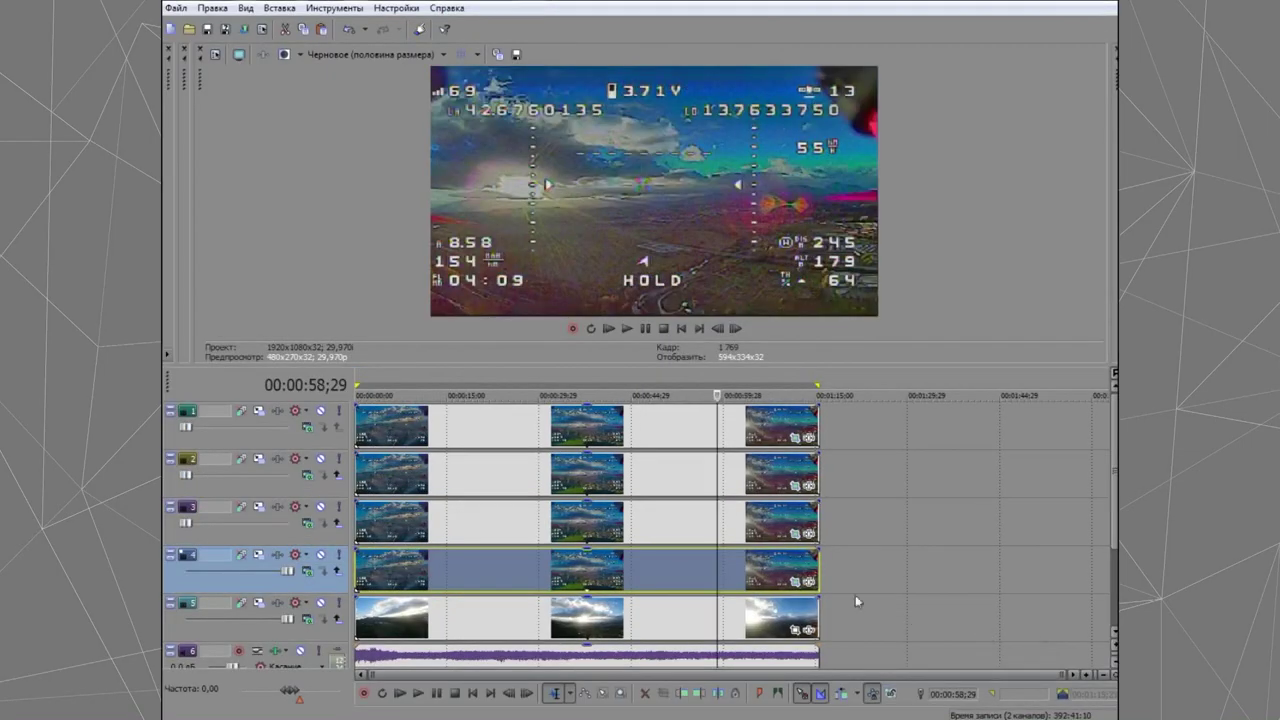
click(793, 585)
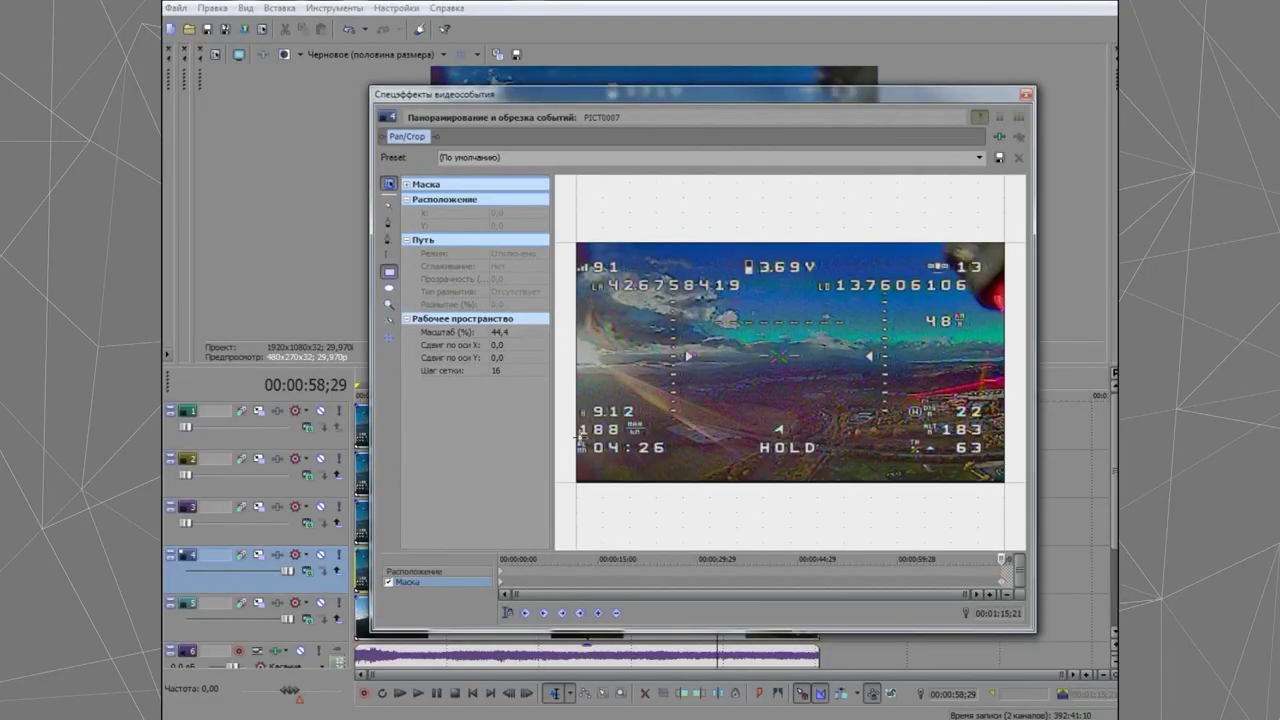
drag(575, 438, 660, 460)
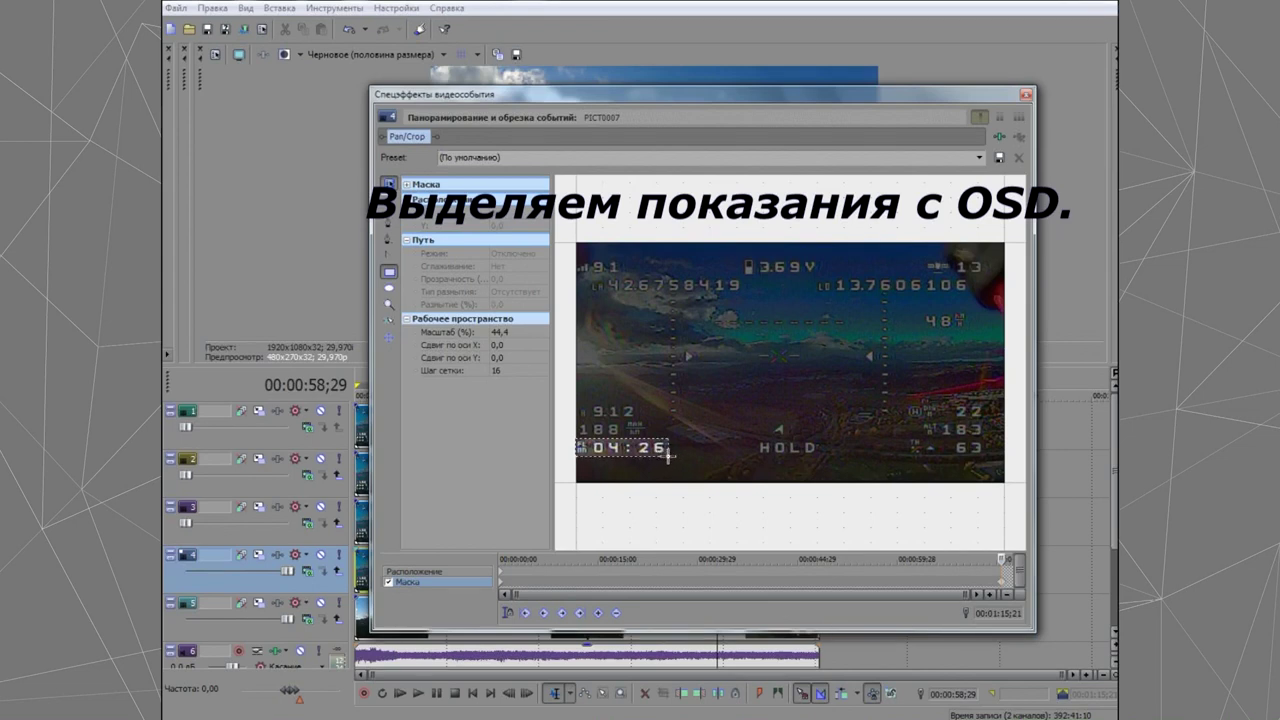
drag(668, 456, 670, 458)
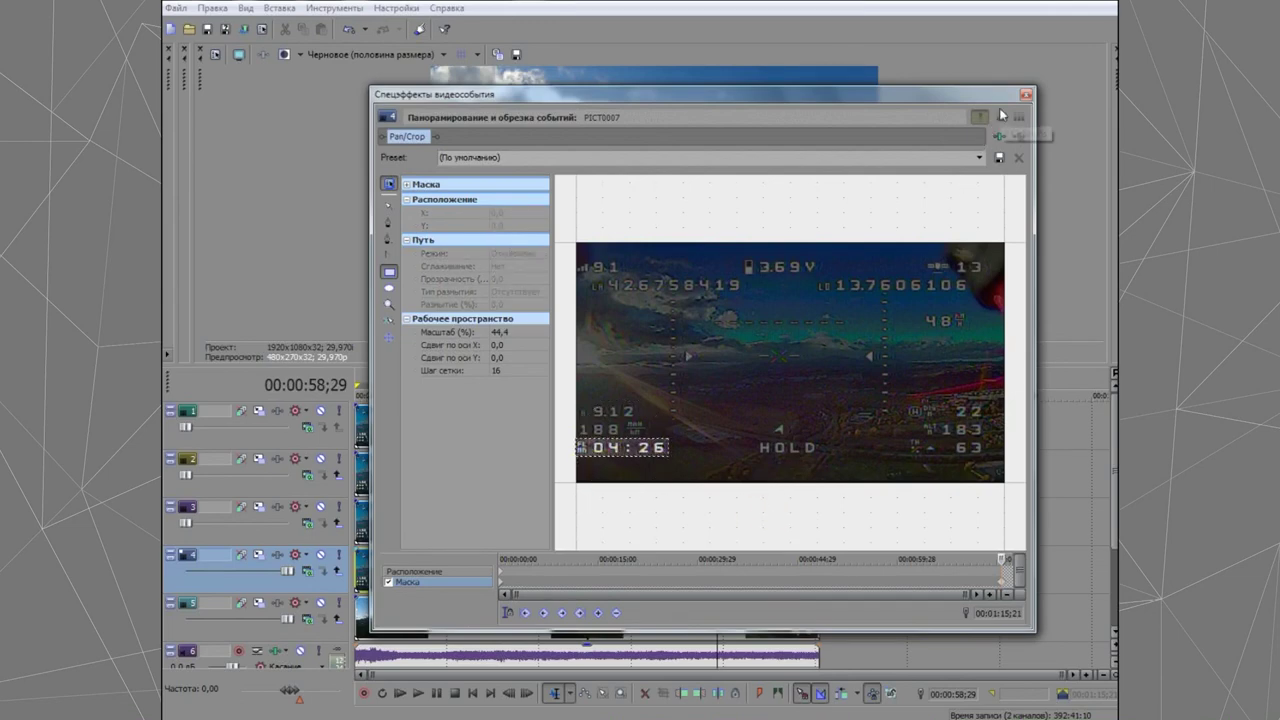
click(1026, 95)
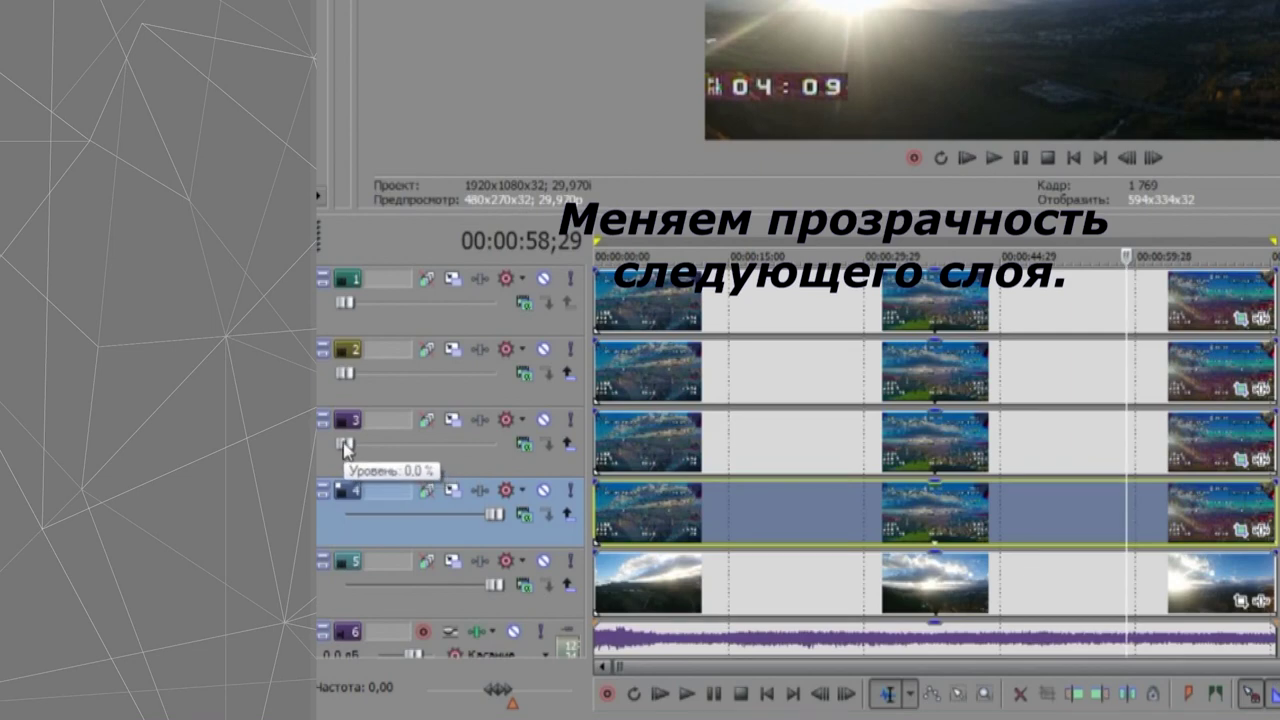
Step: Set the third track's level to 100% and mask its OSD clip with a rectangle around the altitude reading
drag(185, 523, 222, 525)
drag(402, 448, 515, 445)
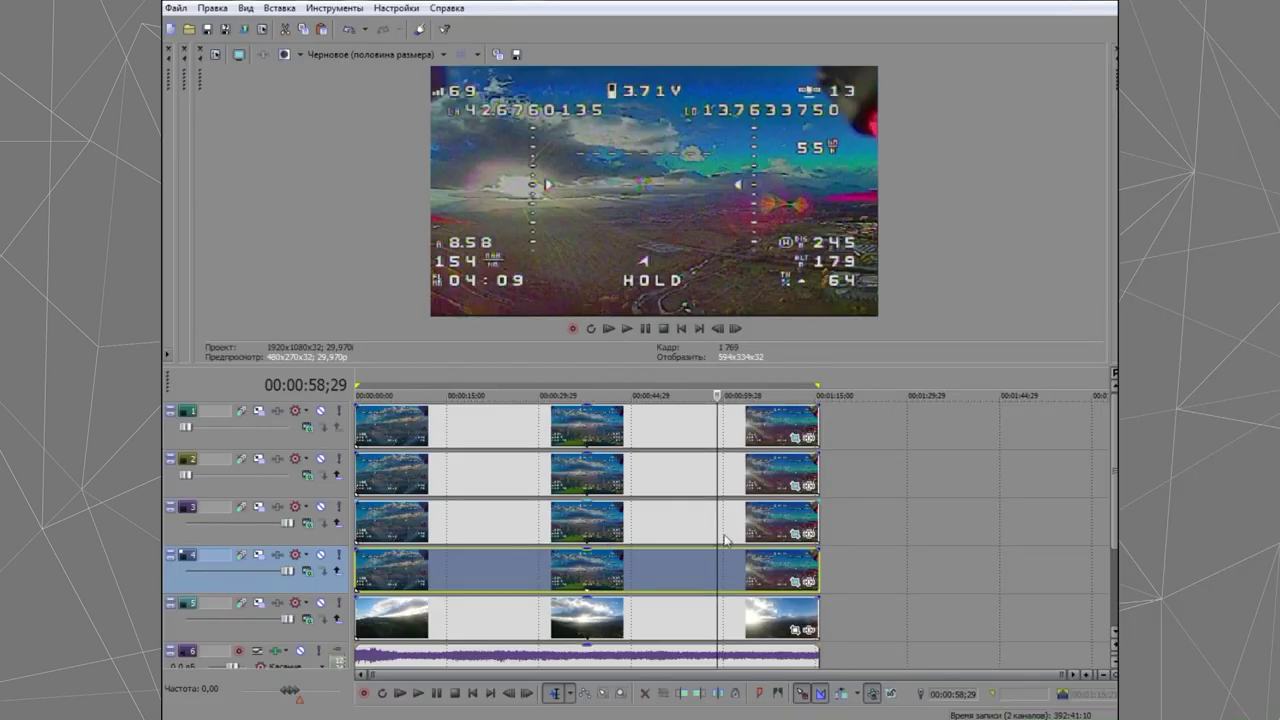
click(793, 533)
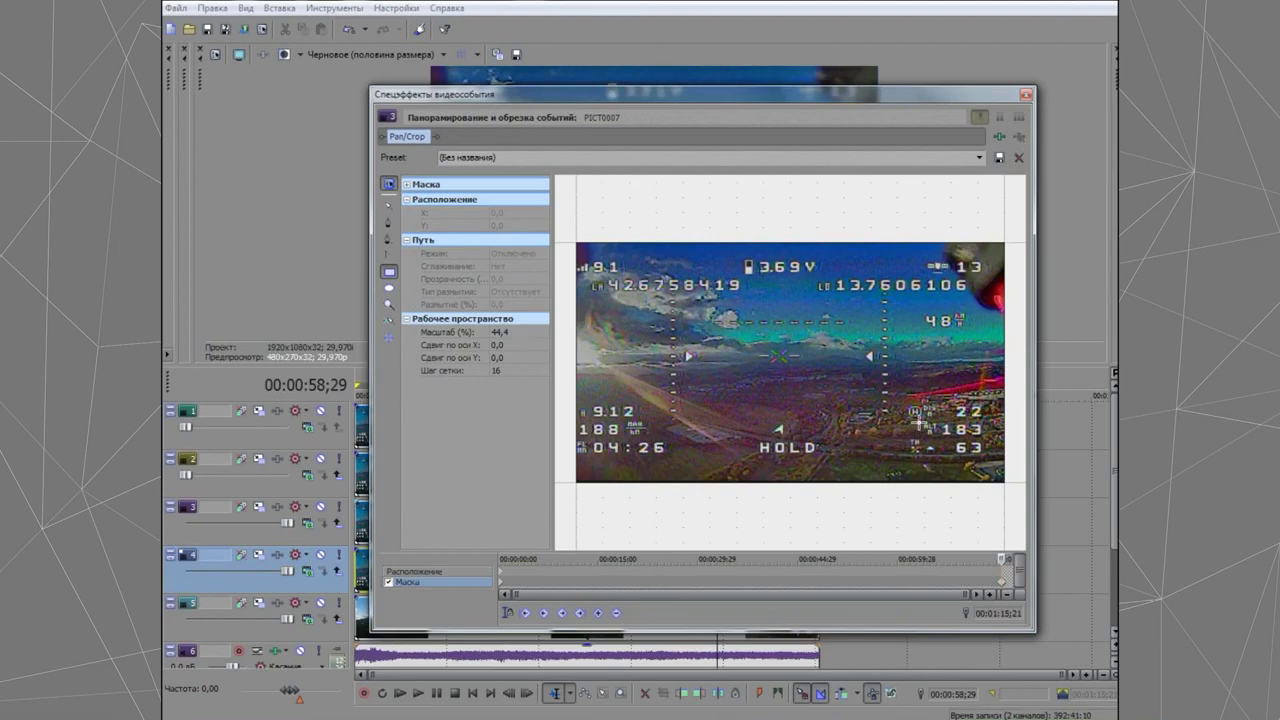
drag(919, 421, 986, 437)
click(947, 500)
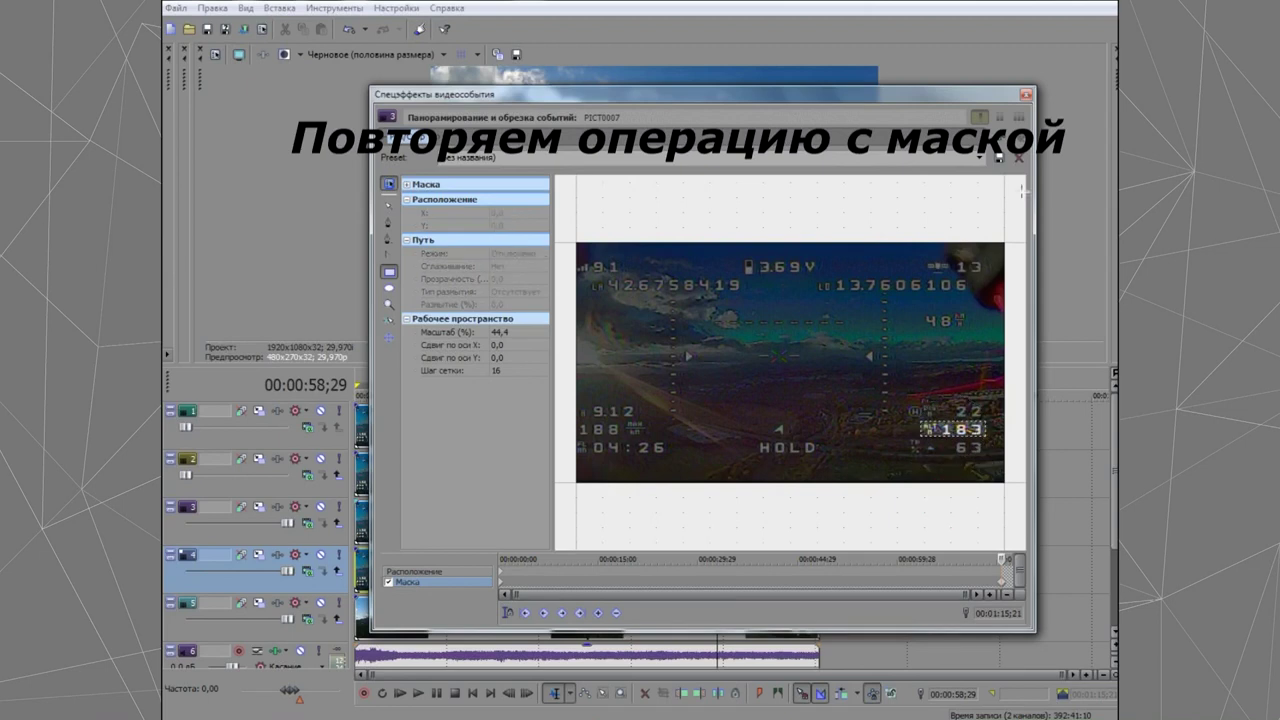
click(1023, 94)
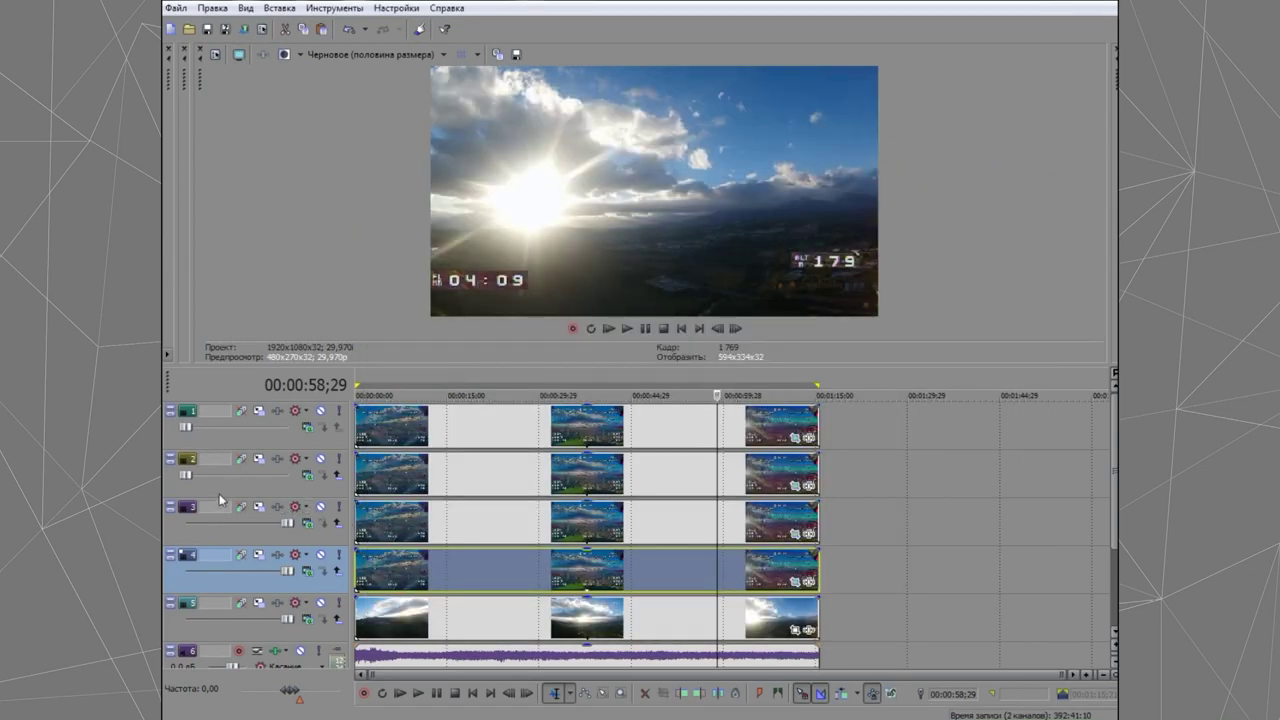
Step: Set the second track's level to 100% and mask its OSD clip with a rectangle around the distance reading
drag(186, 476, 297, 482)
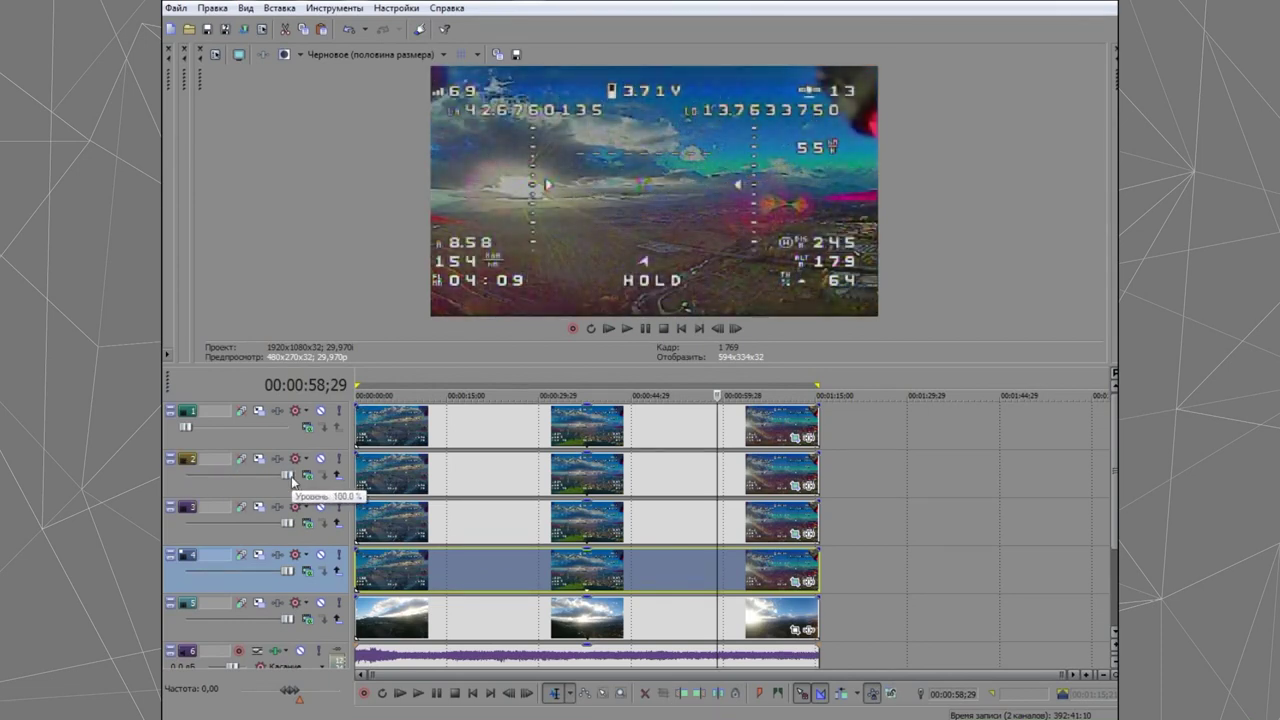
click(782, 481)
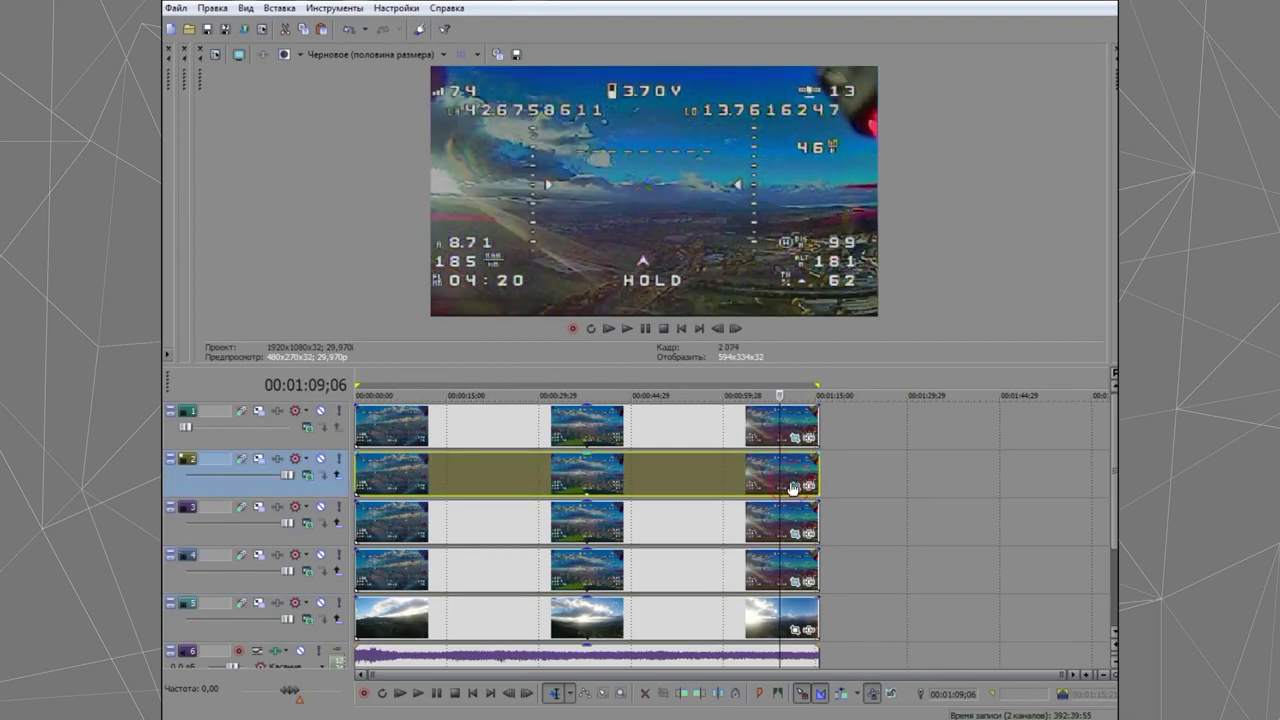
click(795, 485)
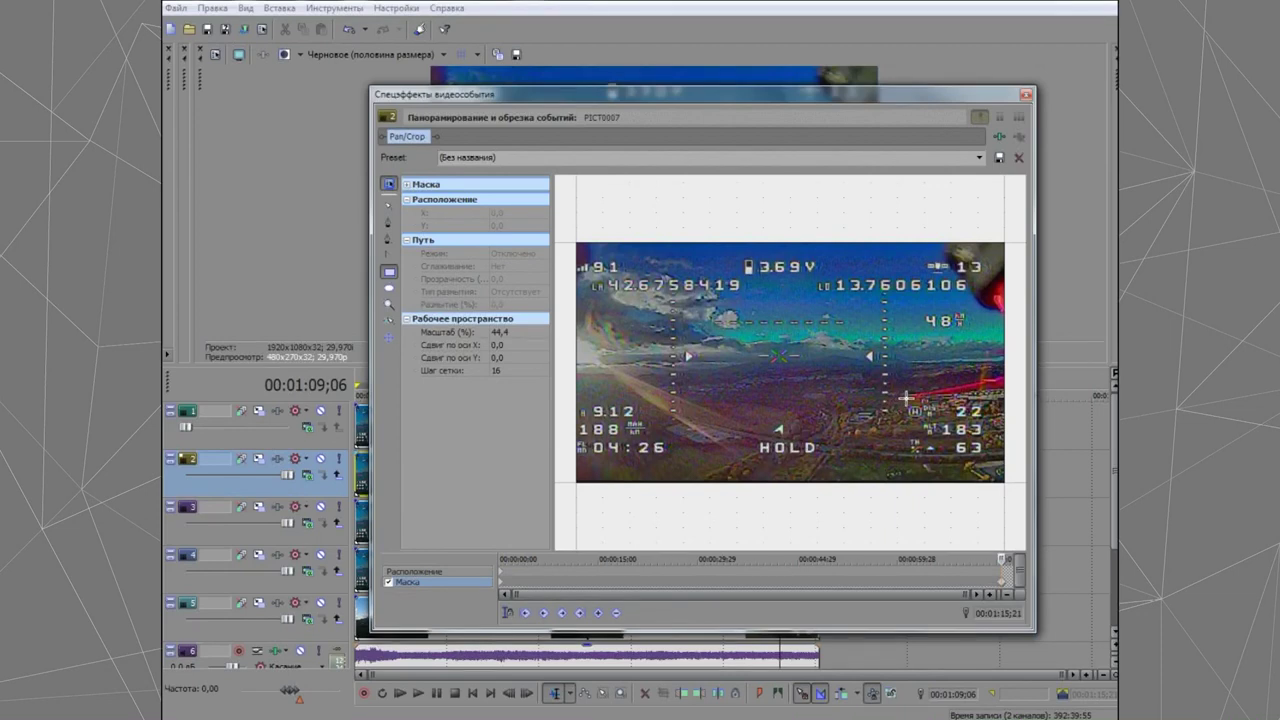
drag(948, 414, 987, 420)
click(971, 503)
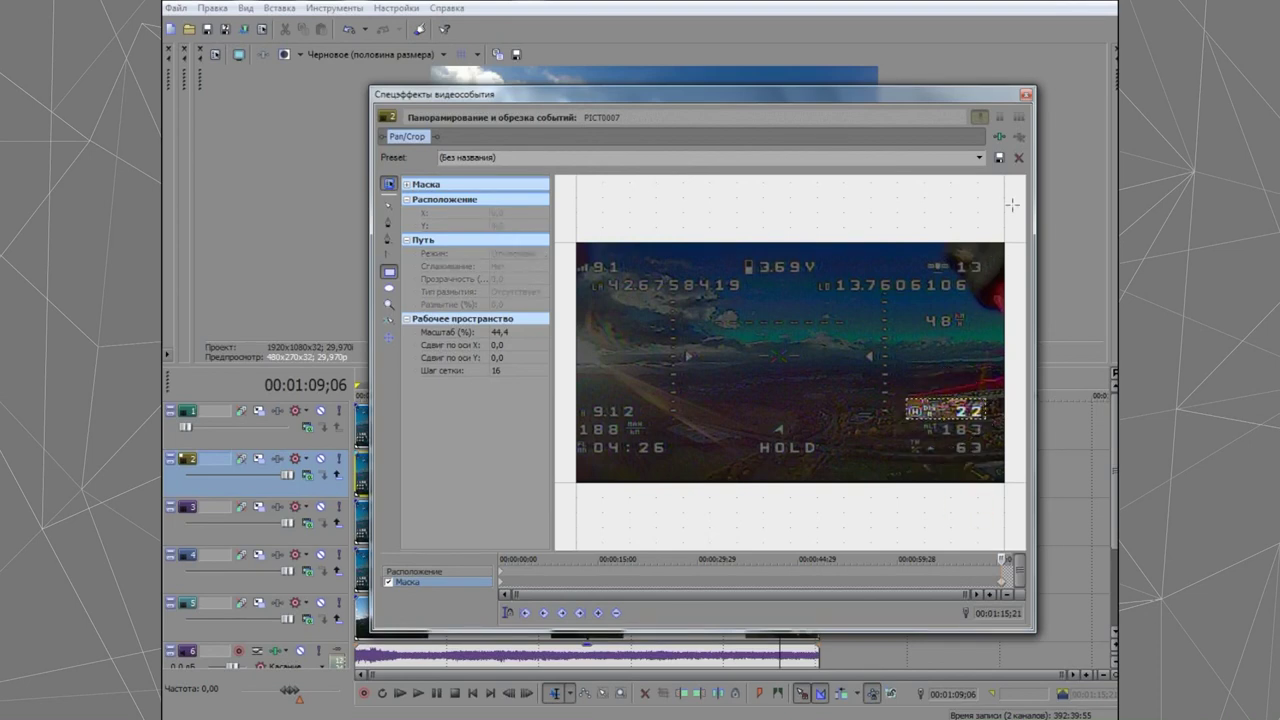
click(1026, 96)
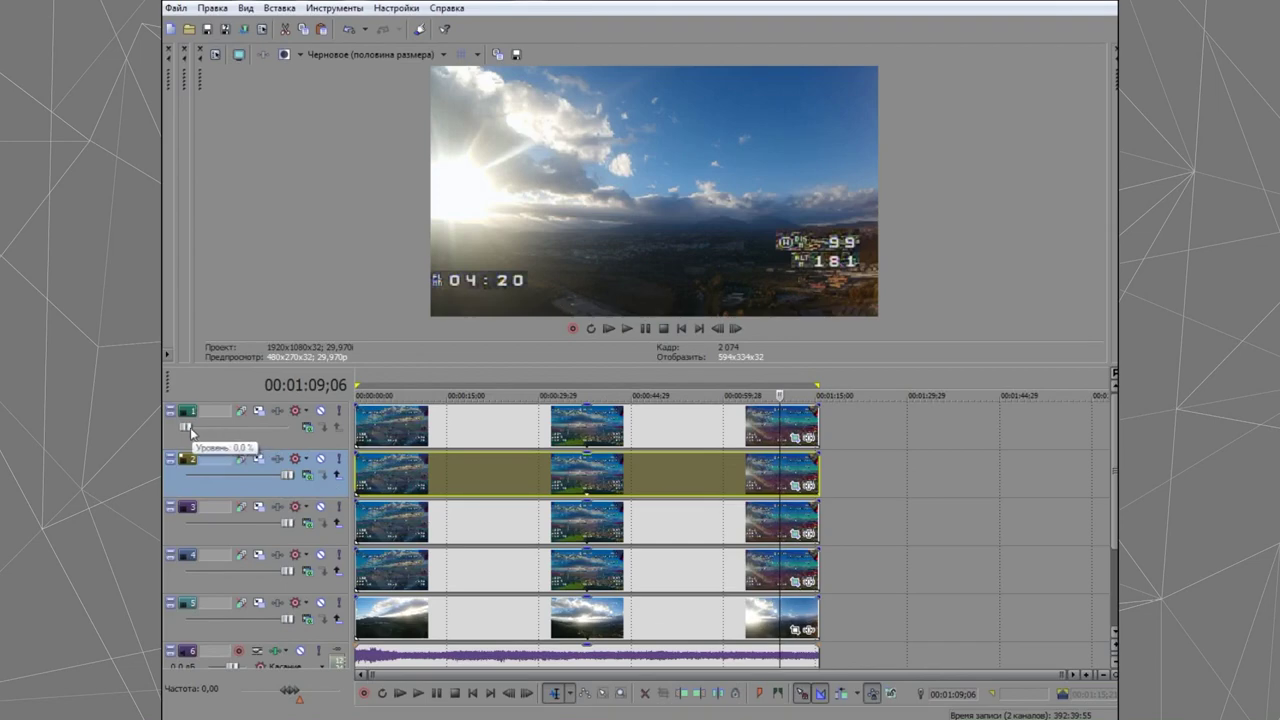
Step: Set the first track's level to 100% and mask its OSD clip with a rectangle around the speed reading
drag(185, 427, 285, 430)
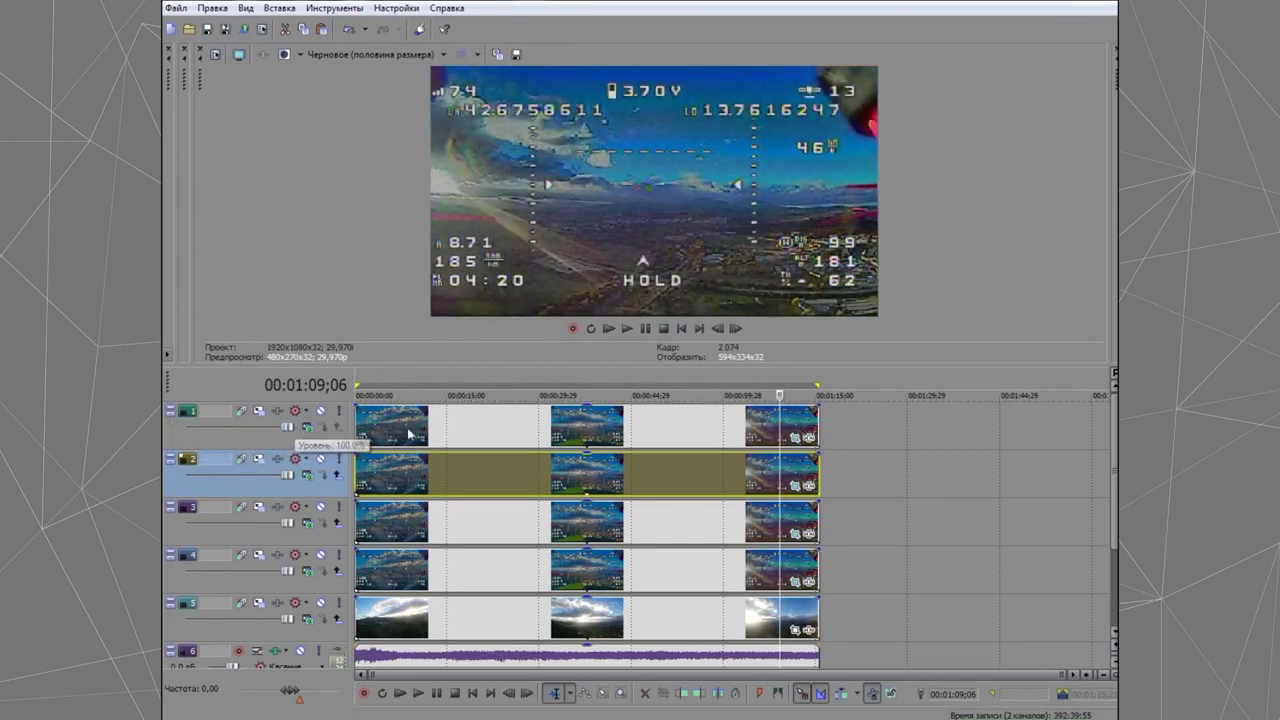
click(757, 434)
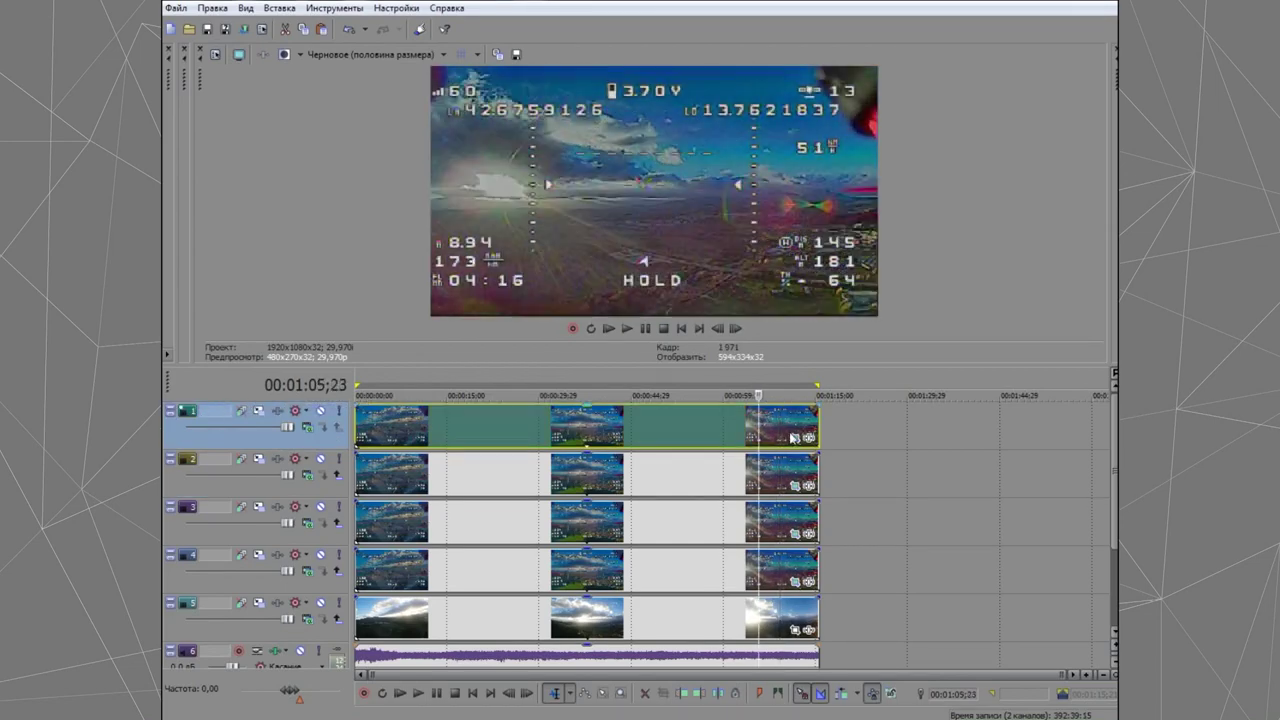
click(795, 440)
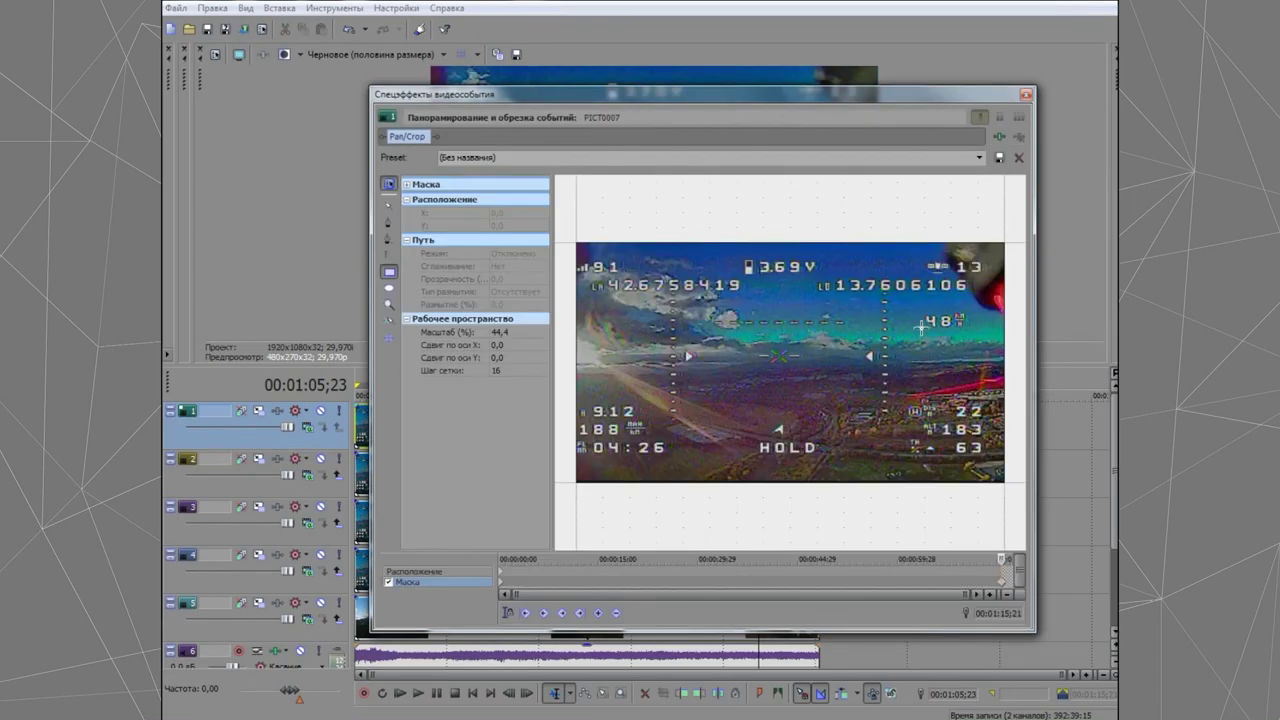
drag(924, 312, 970, 328)
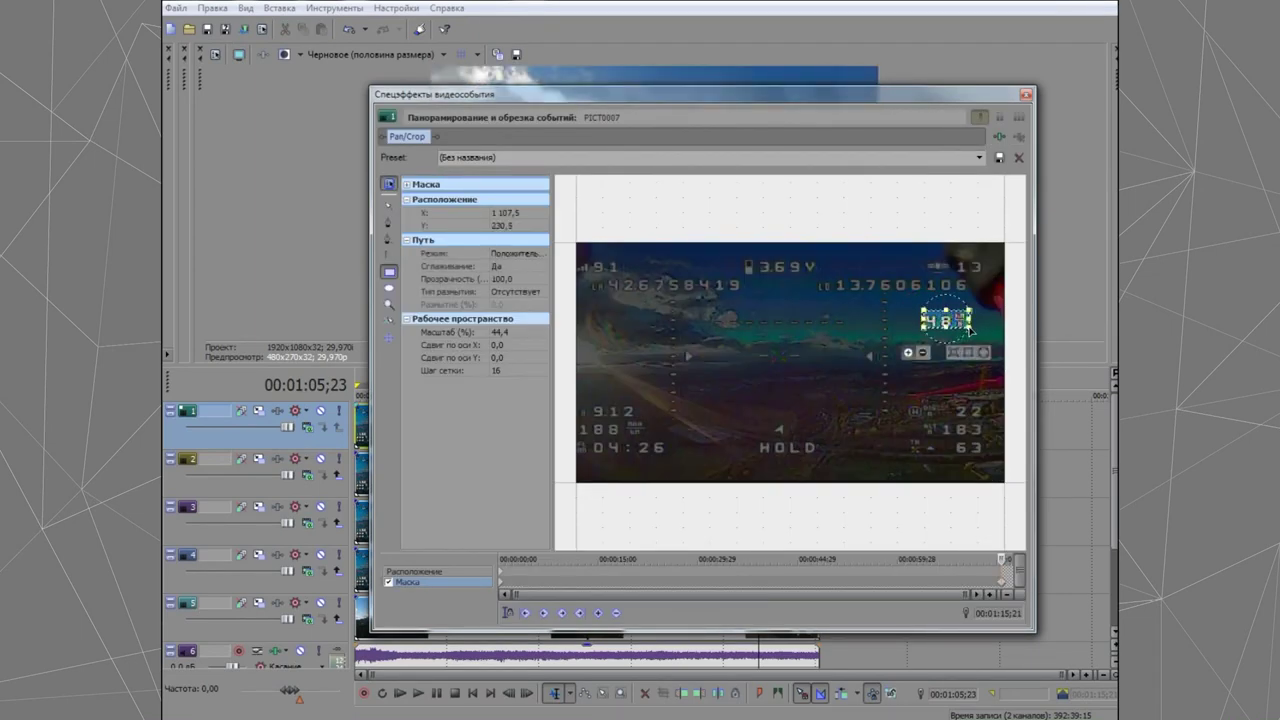
click(901, 514)
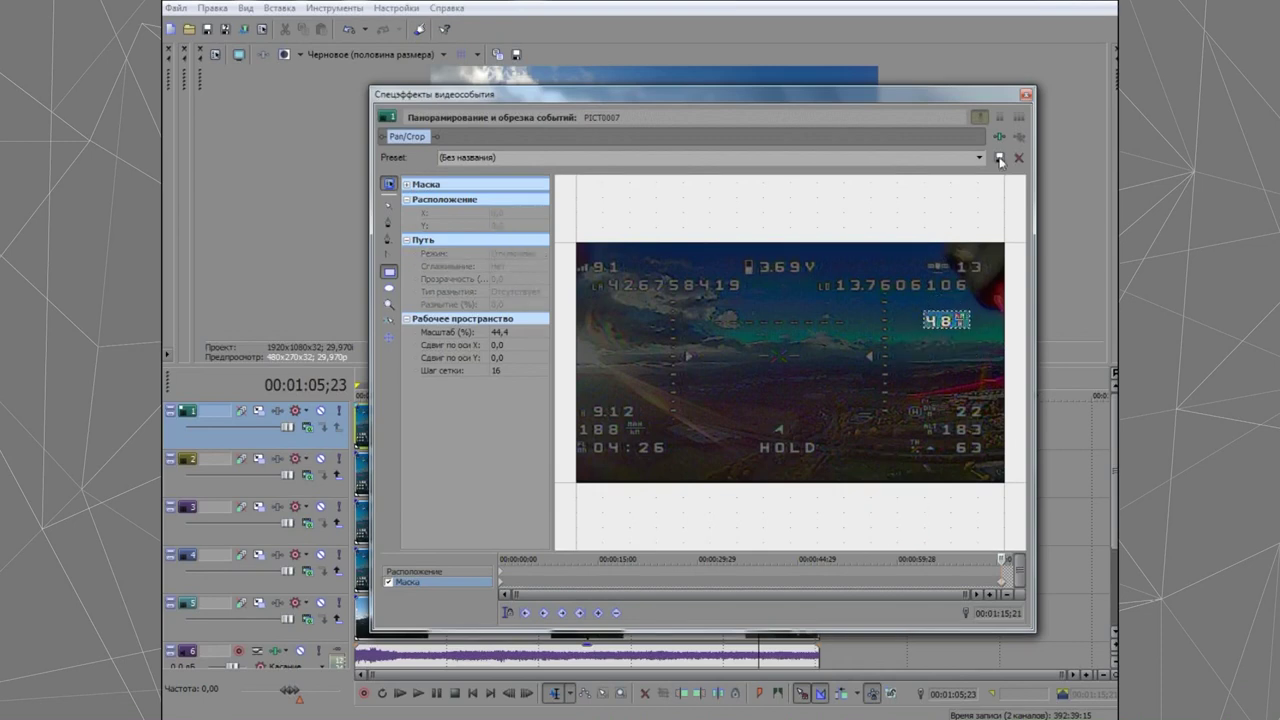
click(1026, 93)
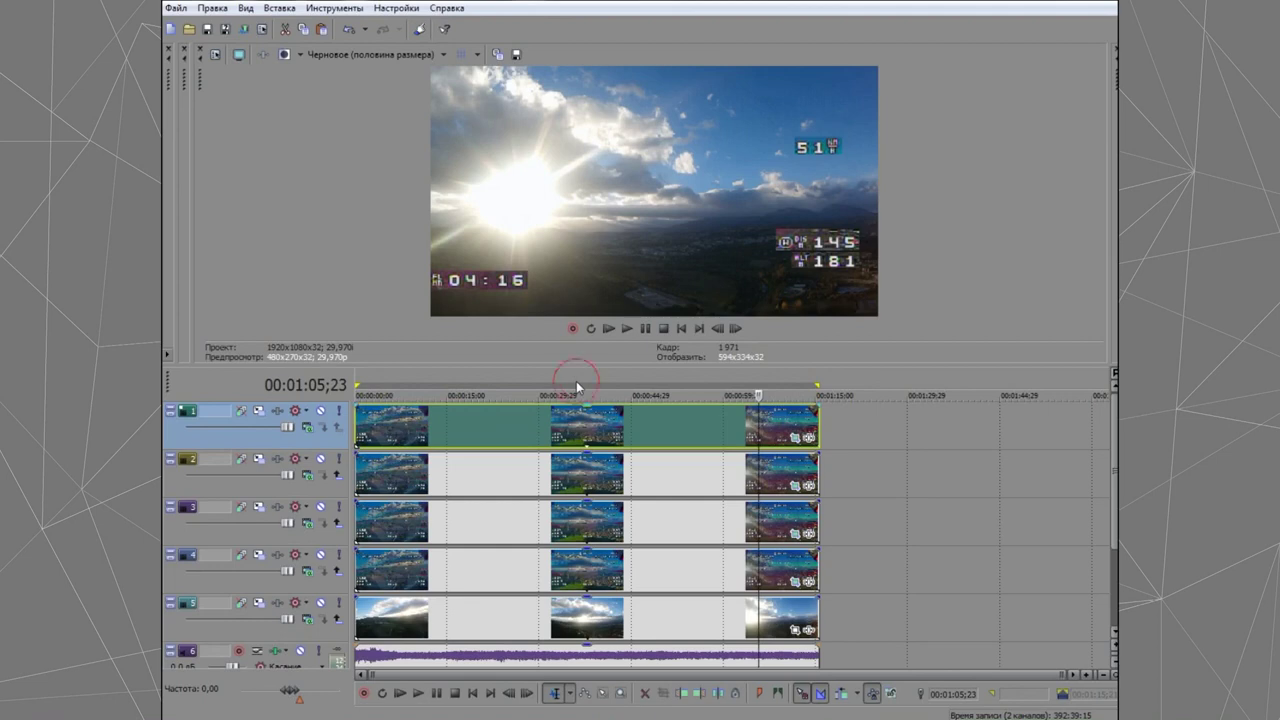
Step: Use Track Motion on the first track to move the speed reading into the picture's upper-right corner, and close the editor
click(477, 378)
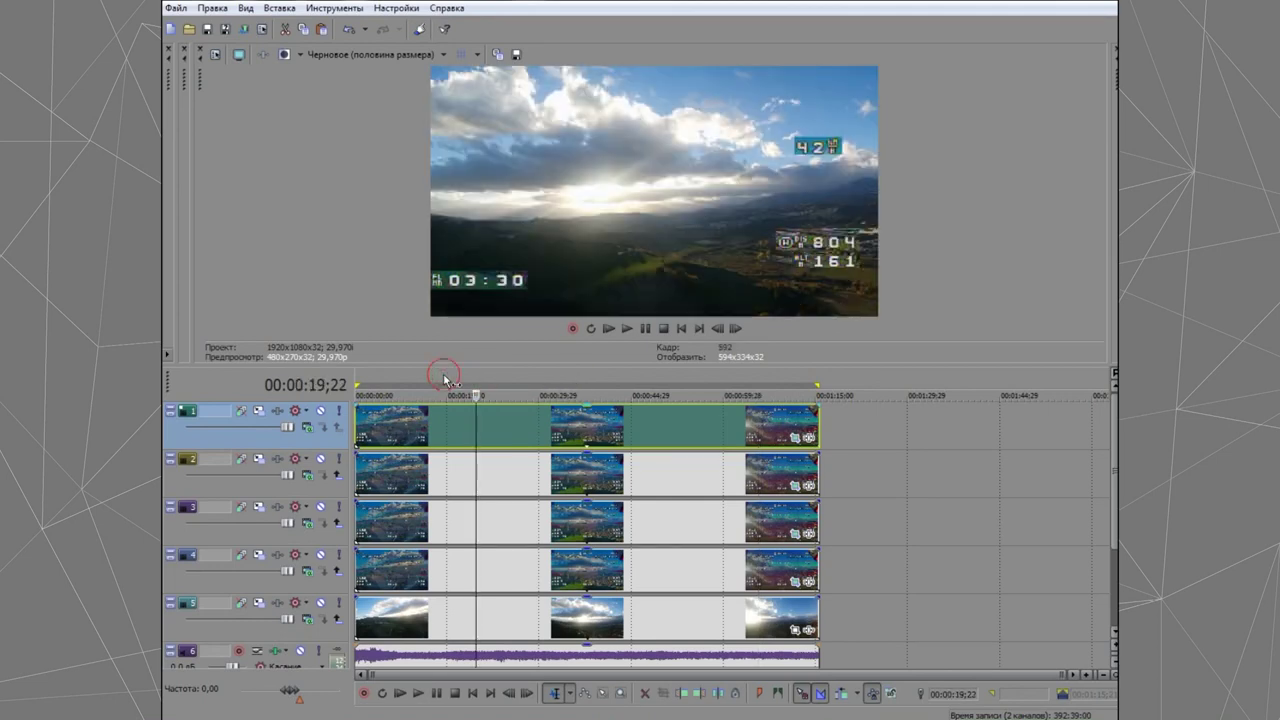
click(445, 376)
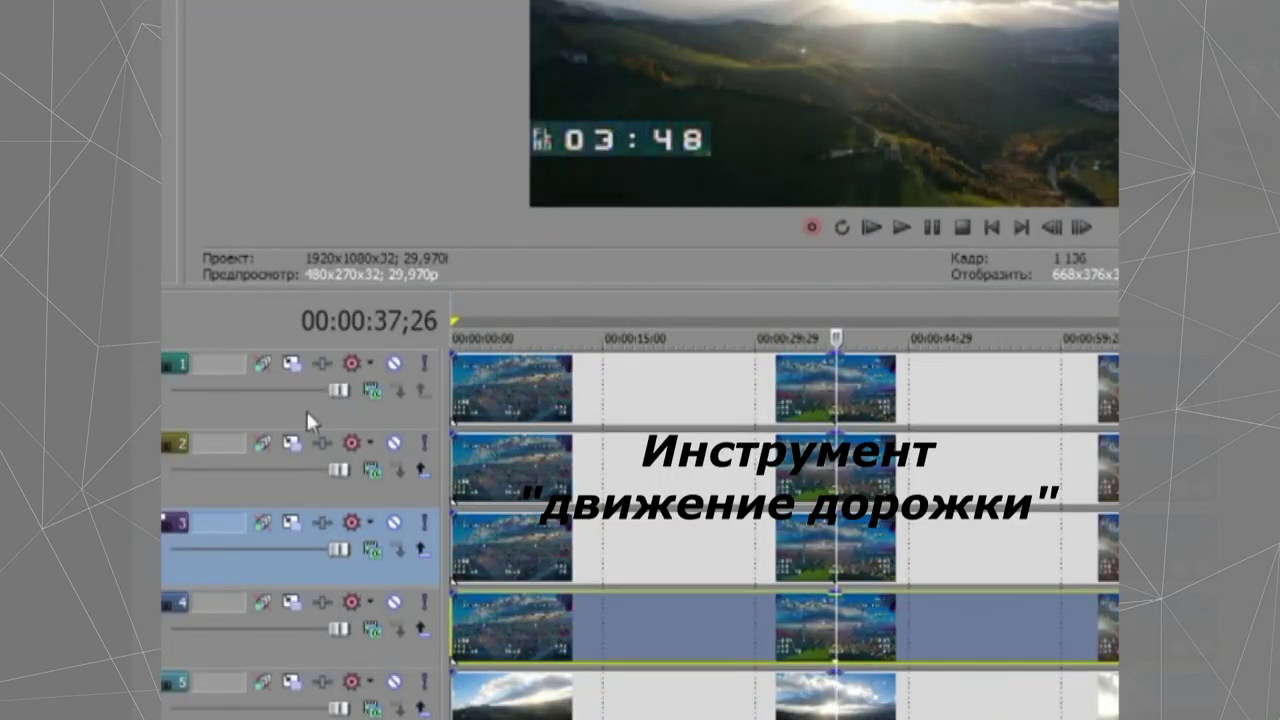
click(290, 366)
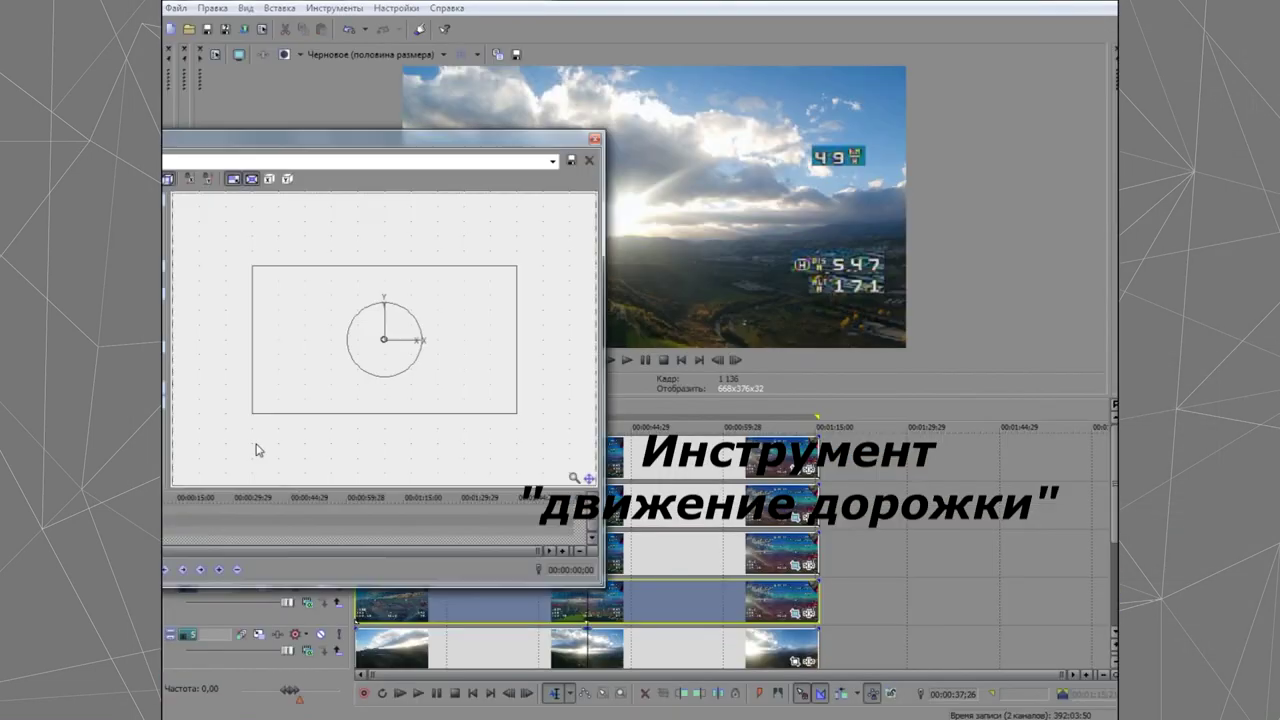
drag(409, 331, 421, 294)
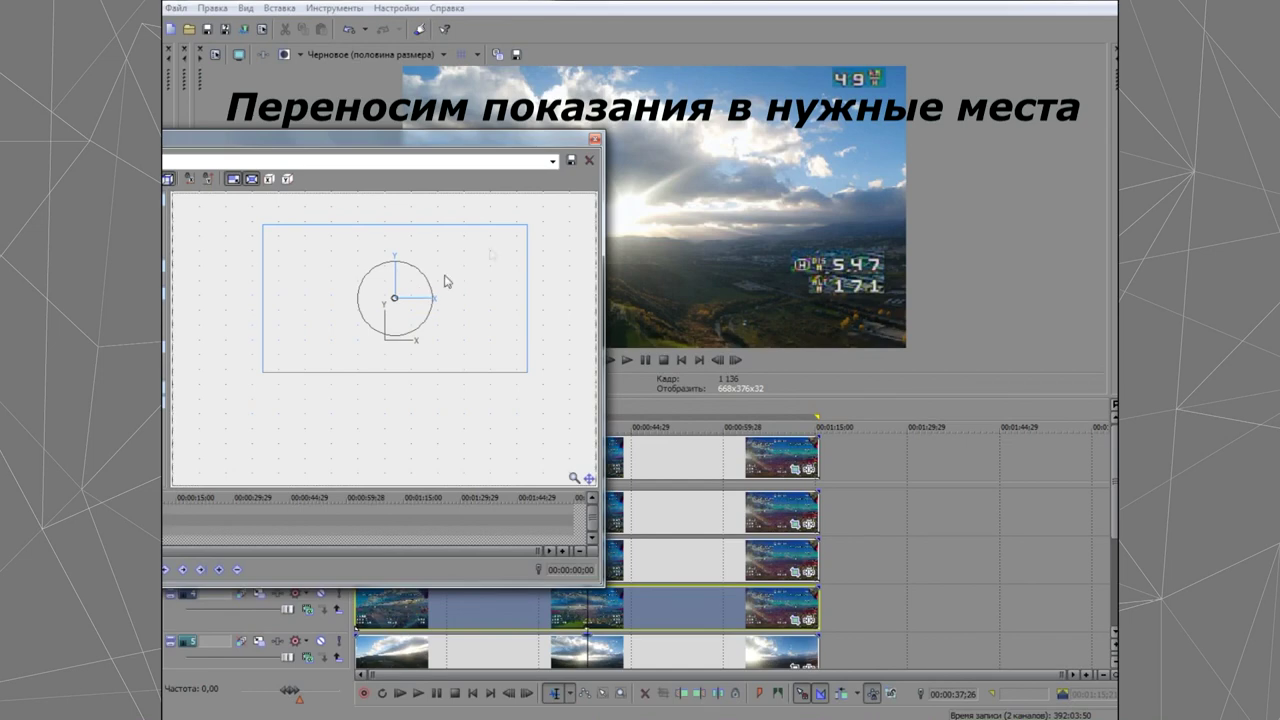
click(595, 139)
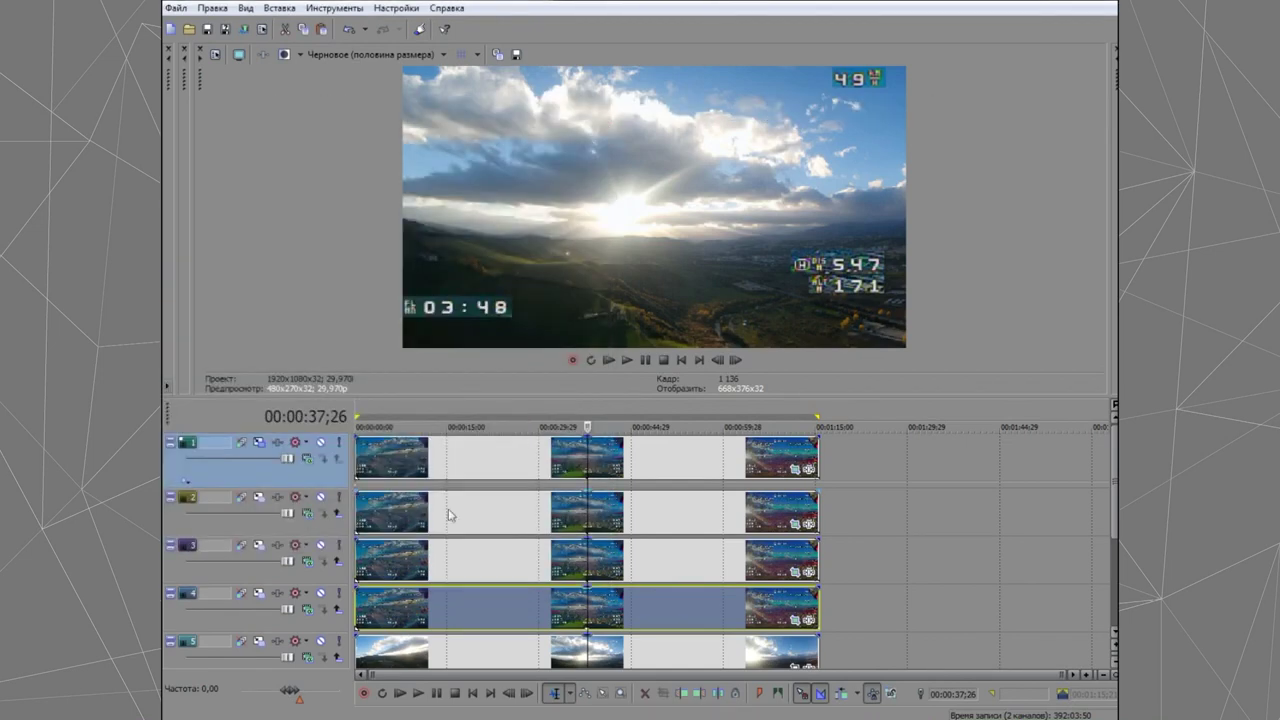
Step: Use Track Motion on the second track to move the distance reading to the picture's upper edge beside the speed, and close the editor
click(258, 497)
drag(383, 340, 337, 251)
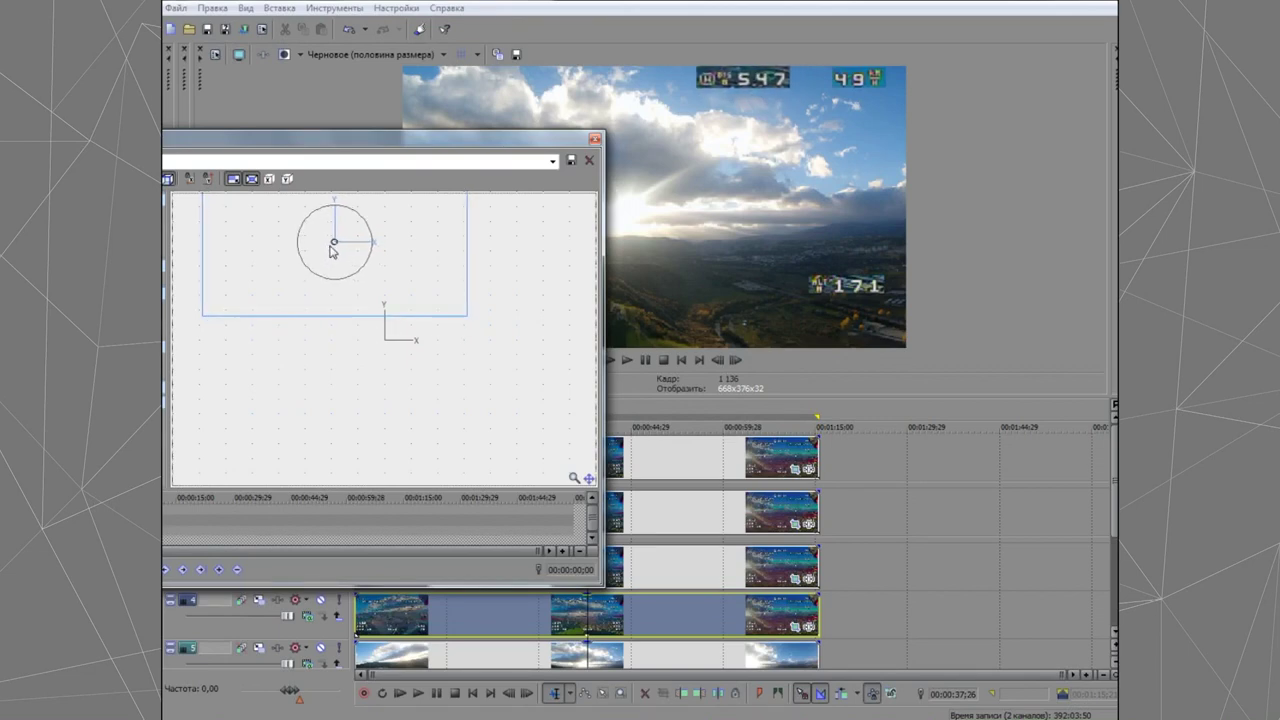
click(594, 139)
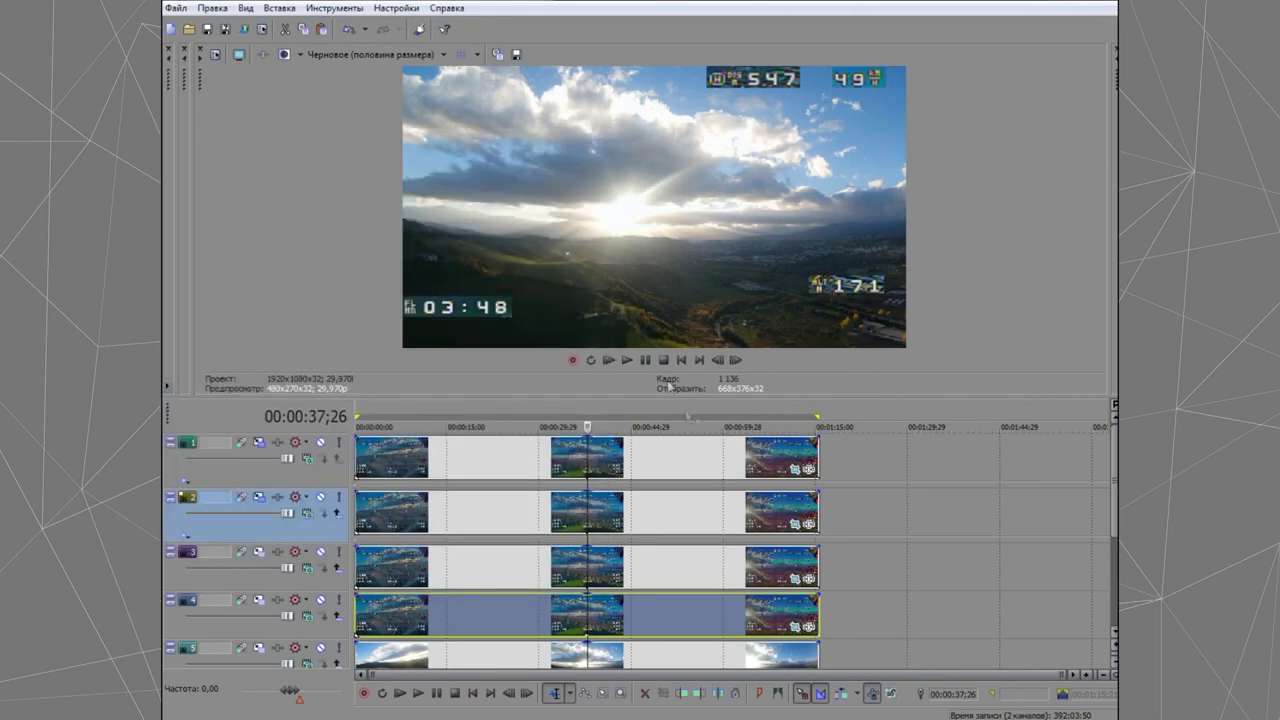
Step: Use Track Motion on the third track to move the altitude reading to the picture's upper edge beside the distance, and close the editor
click(257, 554)
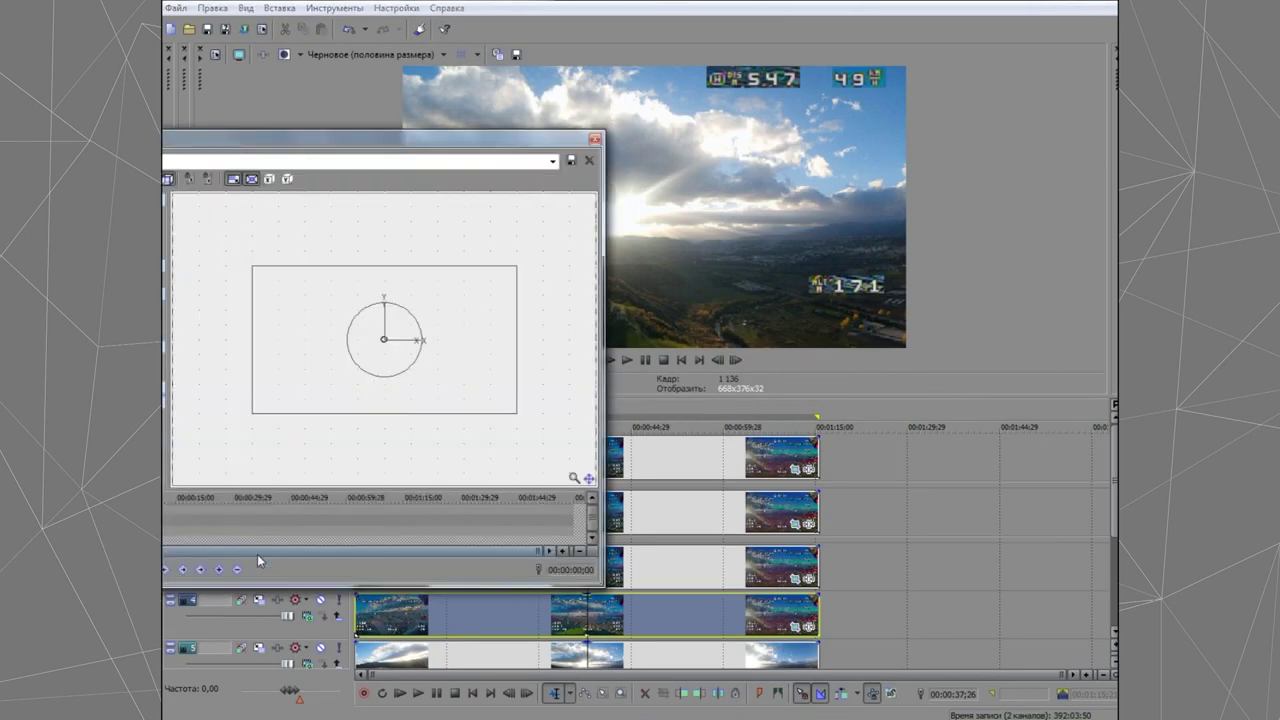
drag(410, 360, 302, 244)
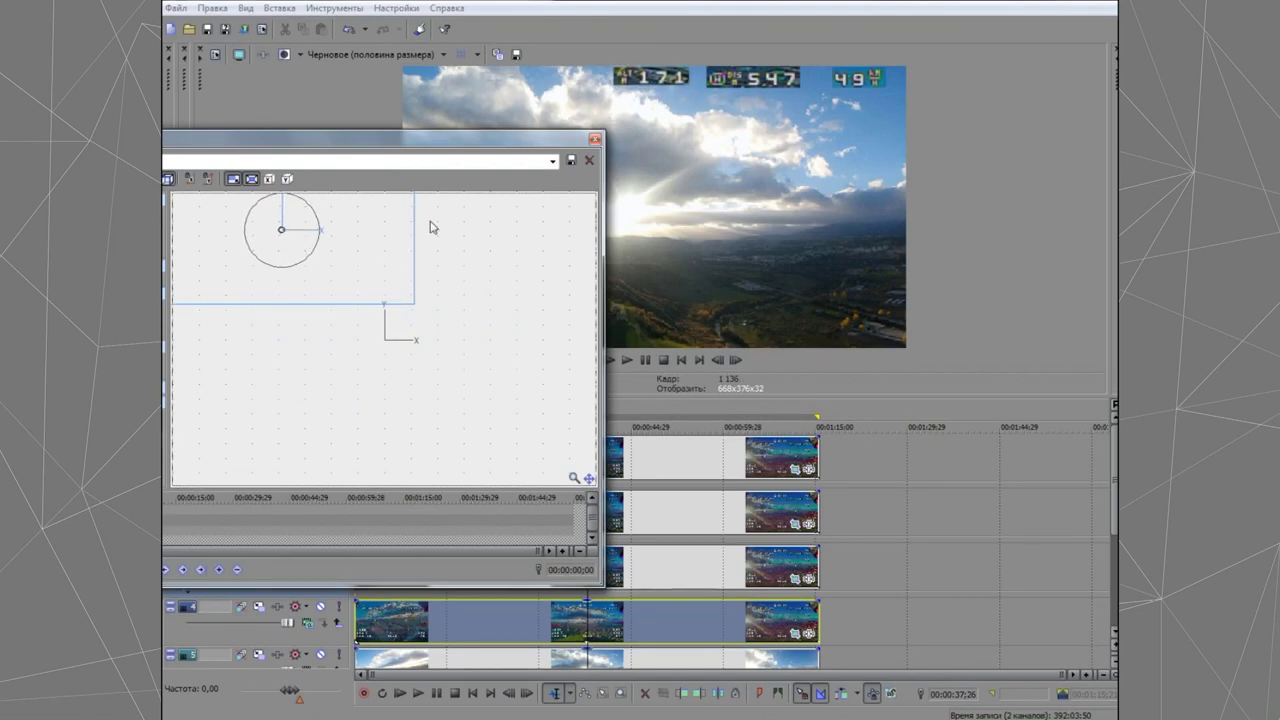
click(595, 139)
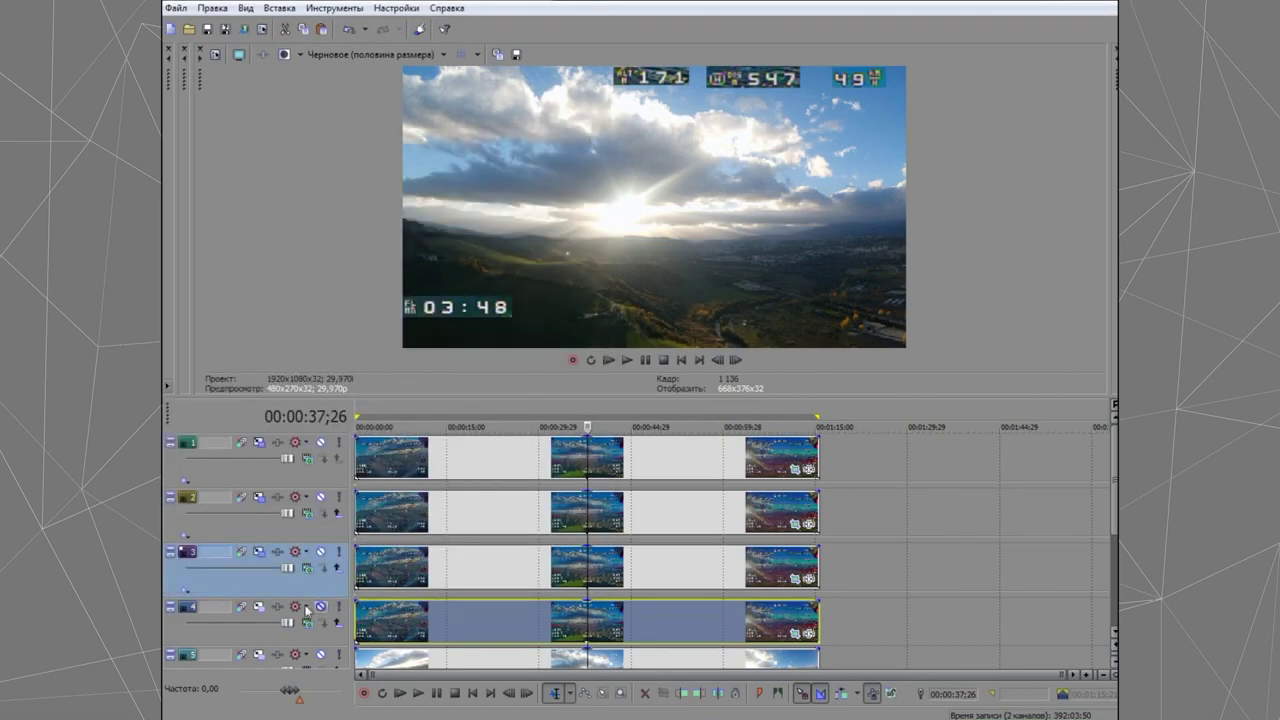
Step: Use Track Motion on the fourth track to move the timer to the picture's upper edge, at about X 142 and Y 891, and close the editor
click(261, 608)
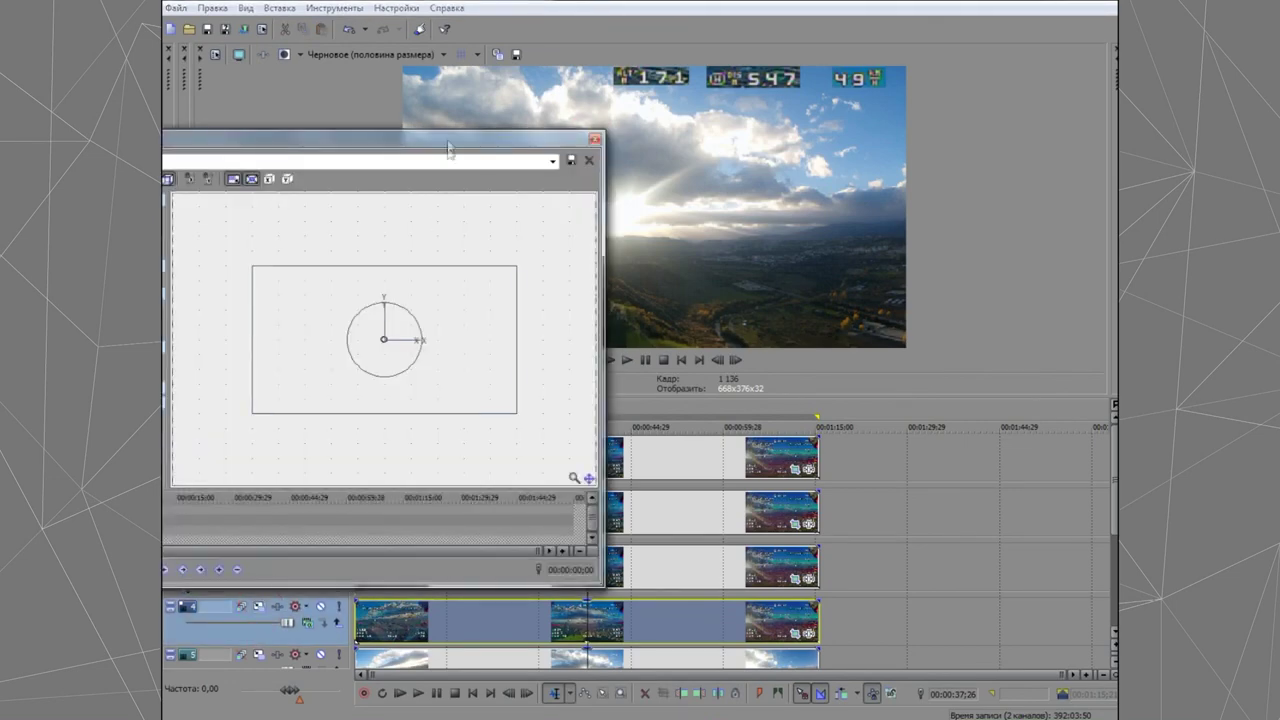
drag(448, 153, 1012, 277)
drag(960, 453, 985, 330)
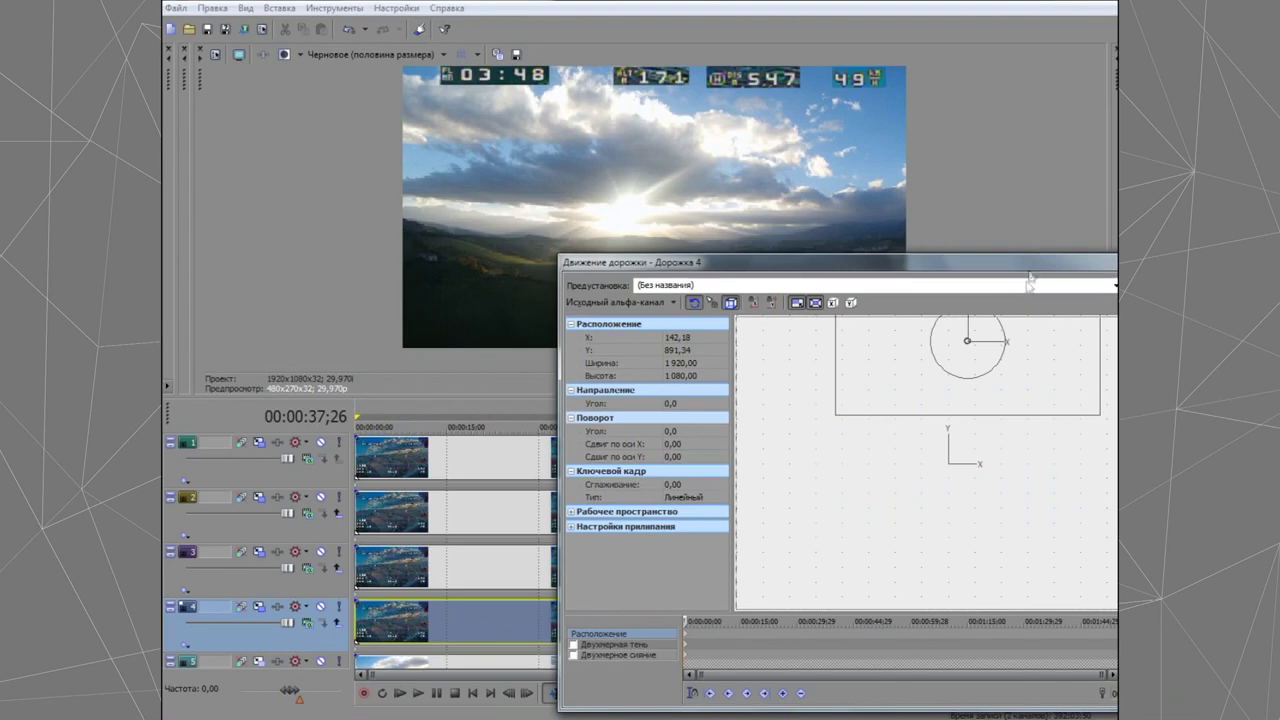
drag(1030, 264, 686, 271)
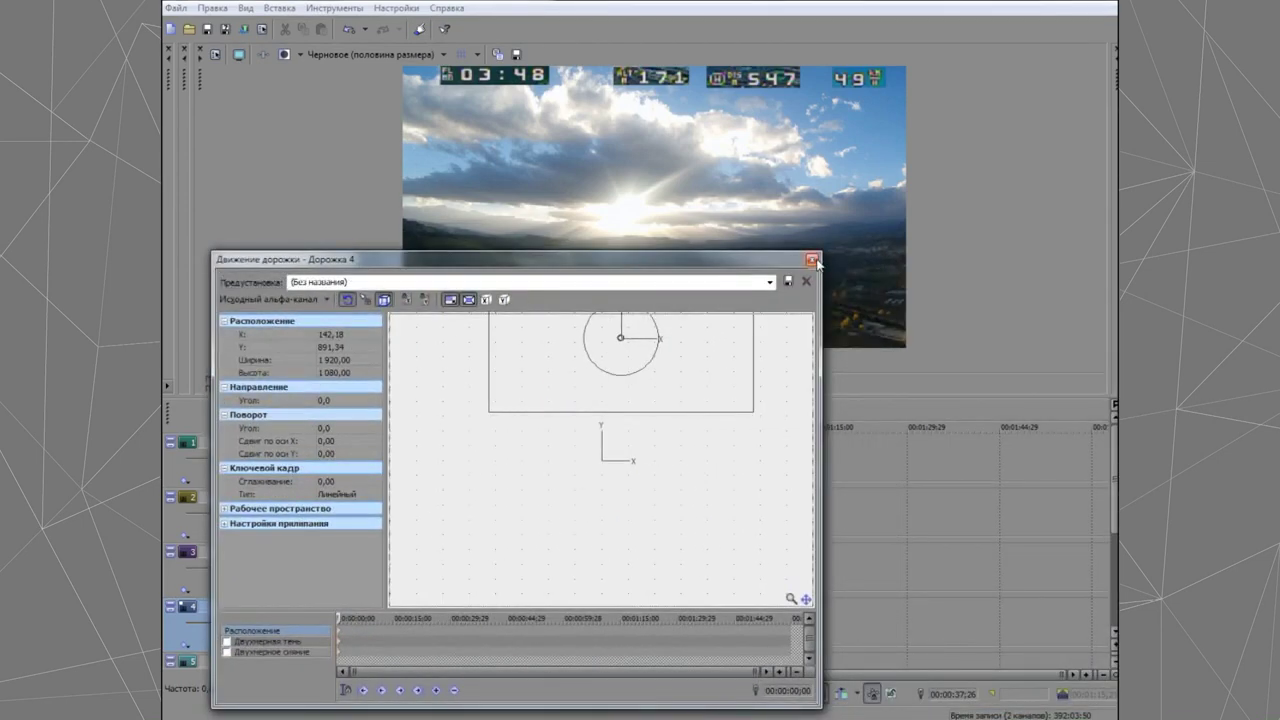
click(813, 260)
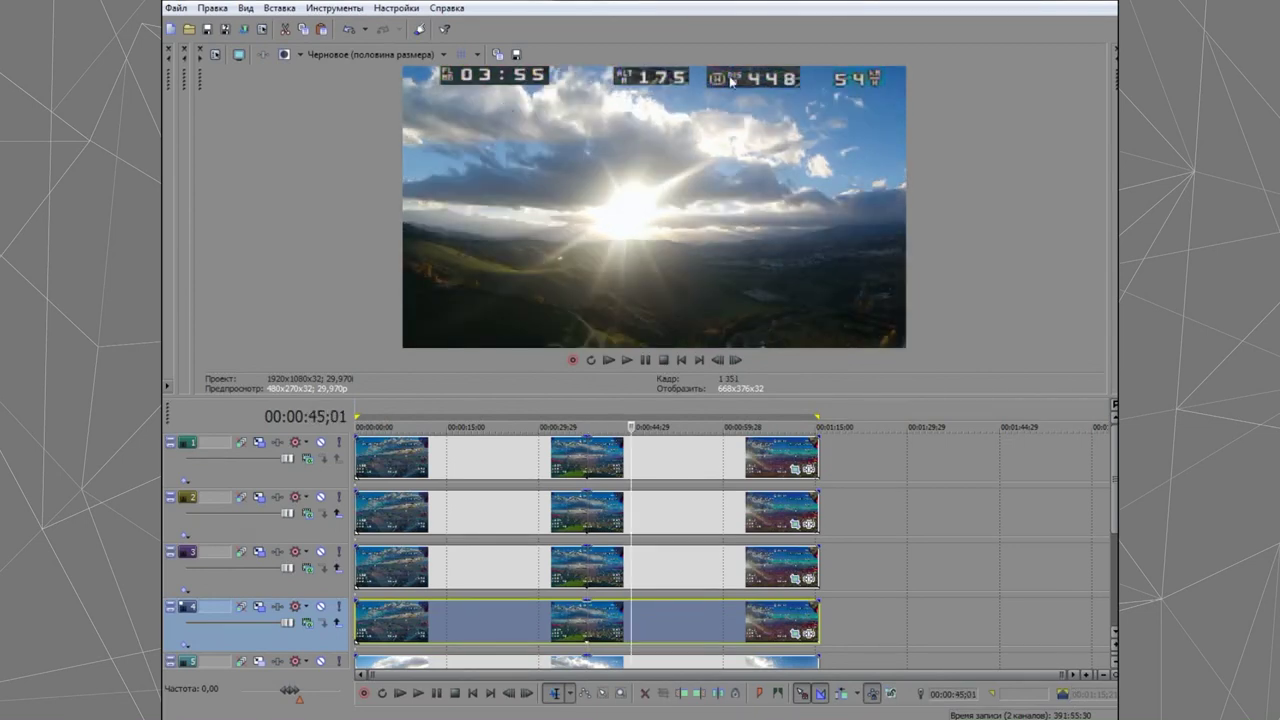
Step: In the fourth track's Pan/Crop, select the timer mask, keep its smoothing (Сглаживание) at "Да" and lower its Прозрачность to 74,1
click(797, 633)
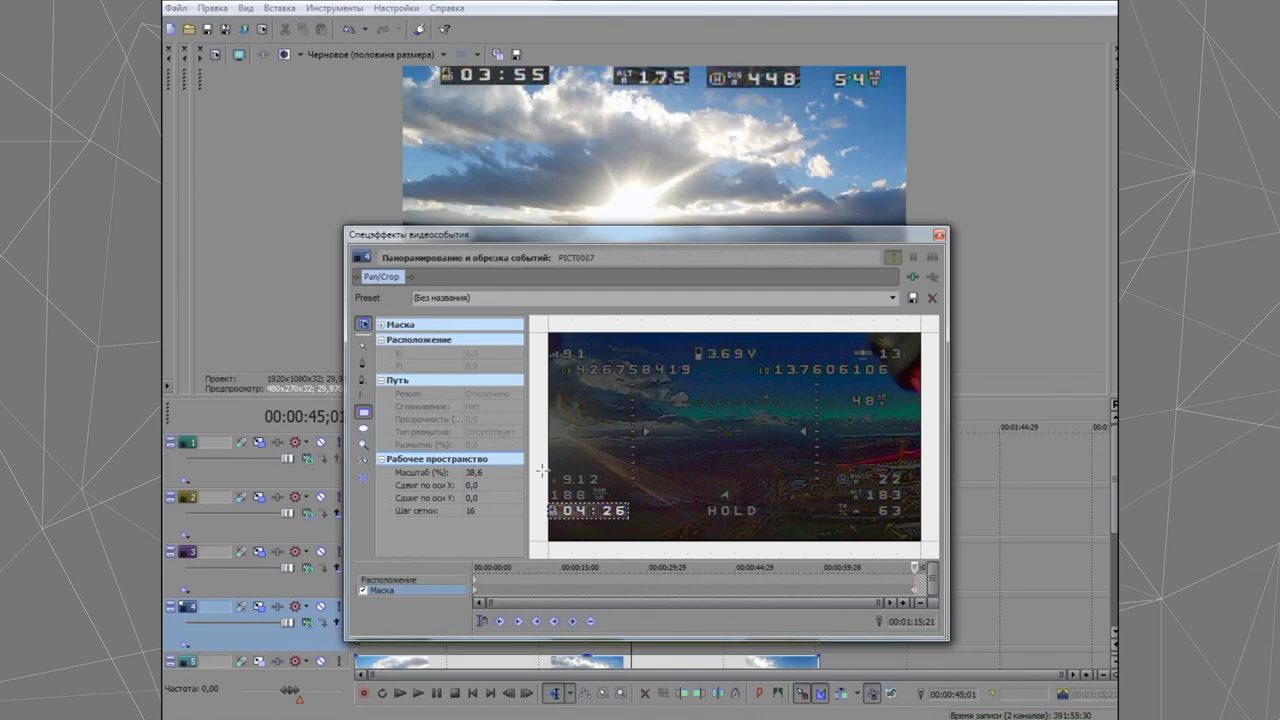
click(591, 507)
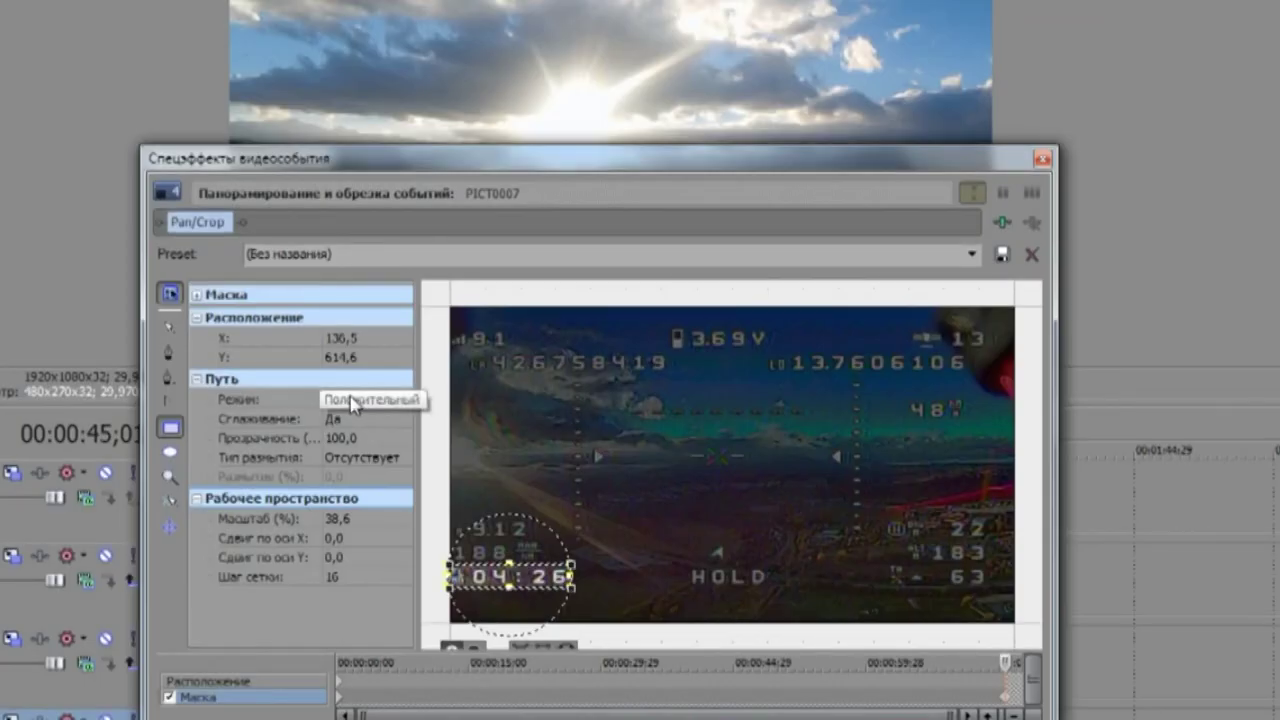
click(400, 418)
click(402, 418)
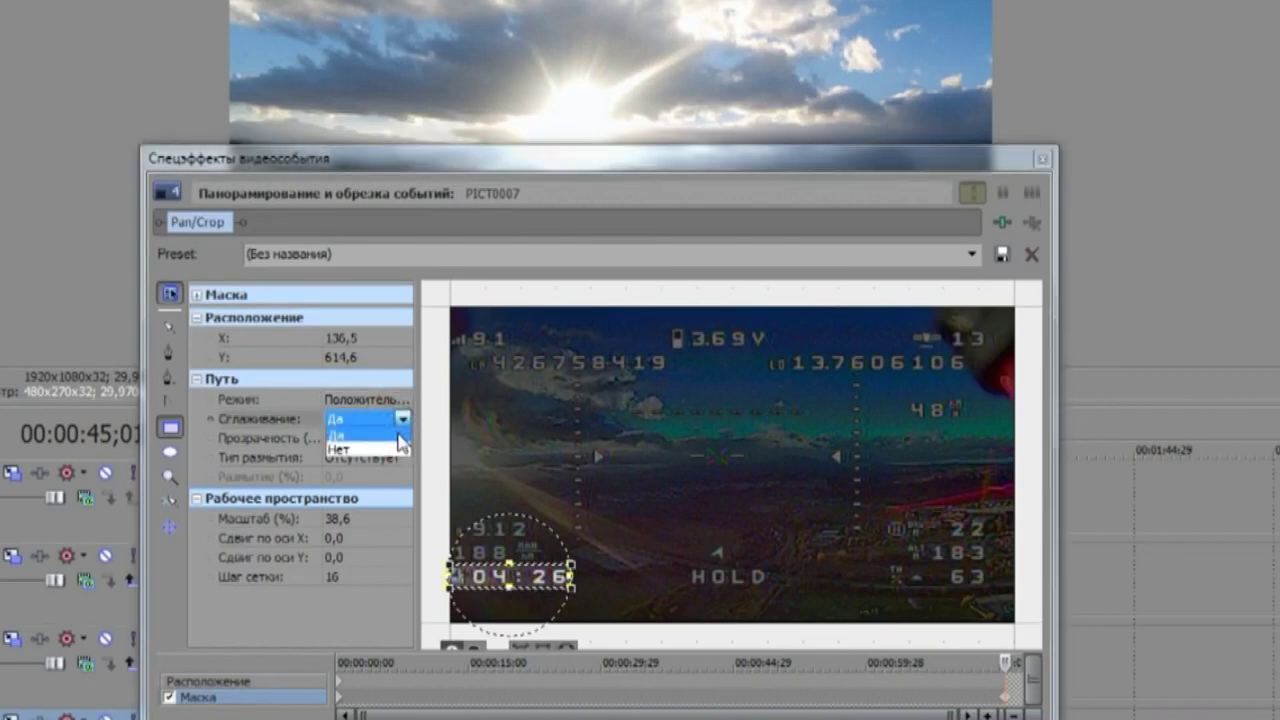
click(398, 434)
click(400, 438)
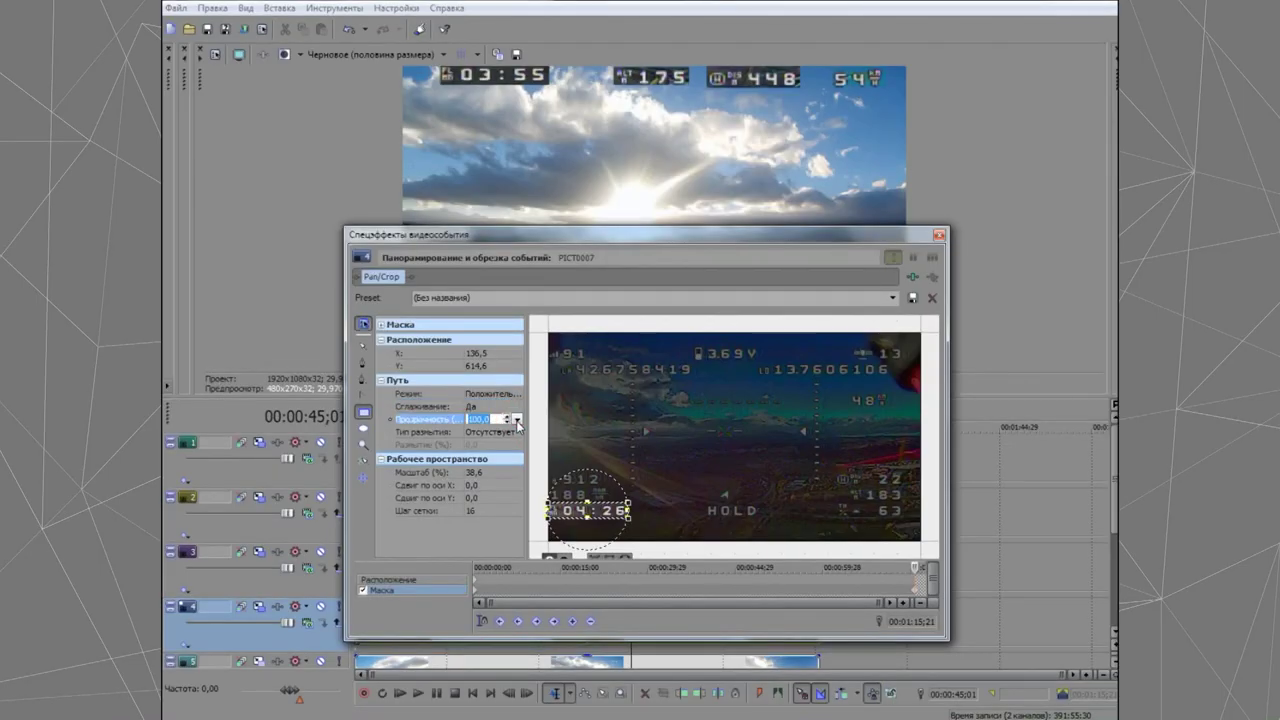
click(518, 422)
mouse_move(516, 432)
mouse_down()
mouse_move(483, 434)
mouse_move(507, 433)
mouse_up()
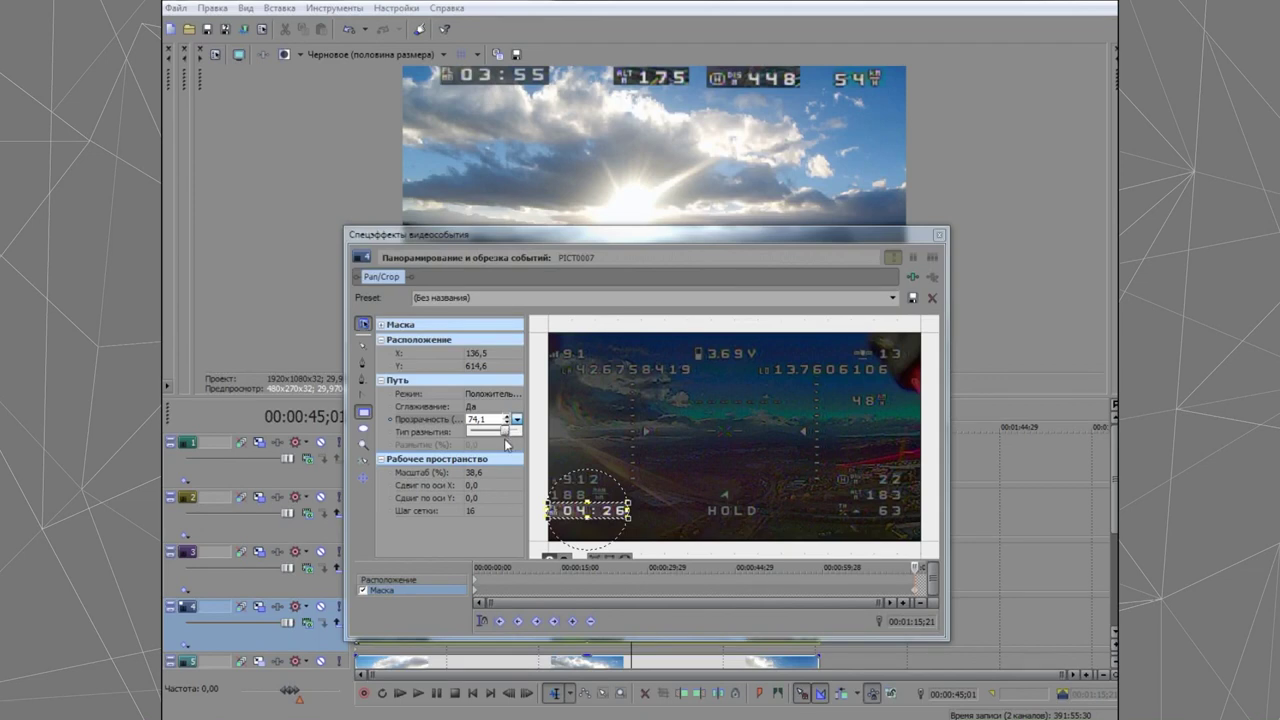
Step: Set the timer mask's feather type (Тип размытия) to "Оба"
click(480, 432)
click(517, 432)
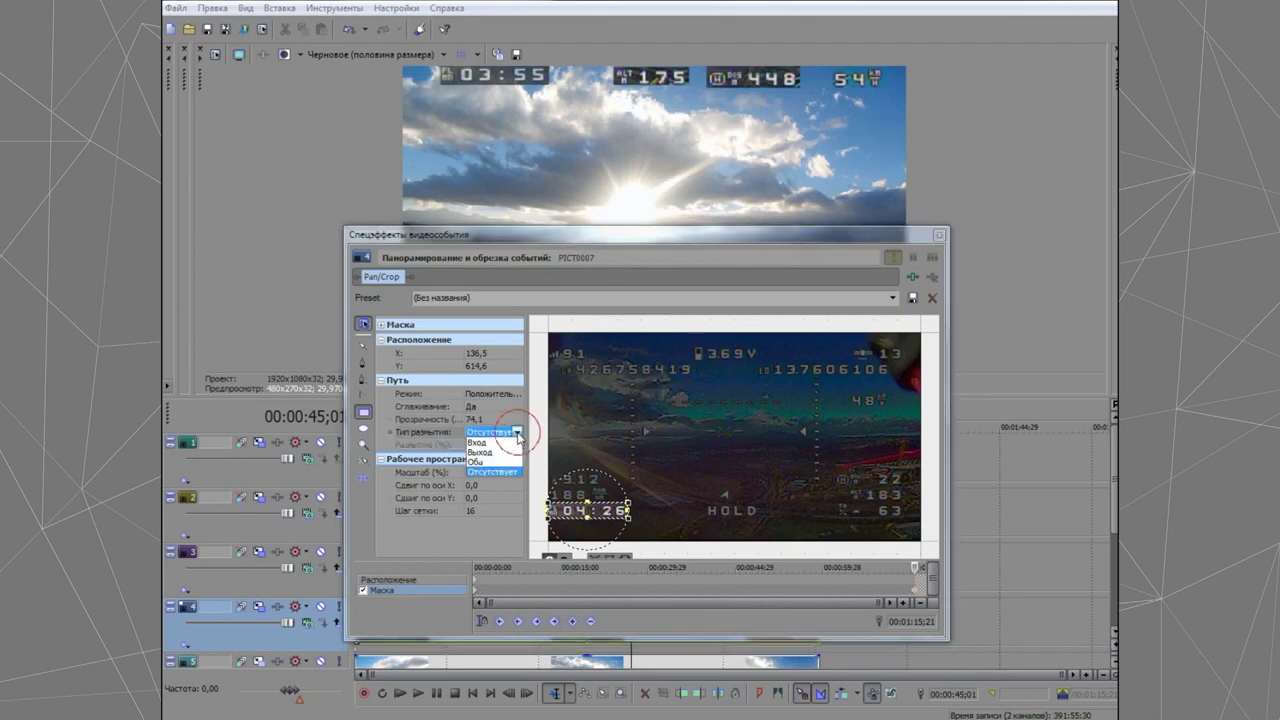
click(495, 452)
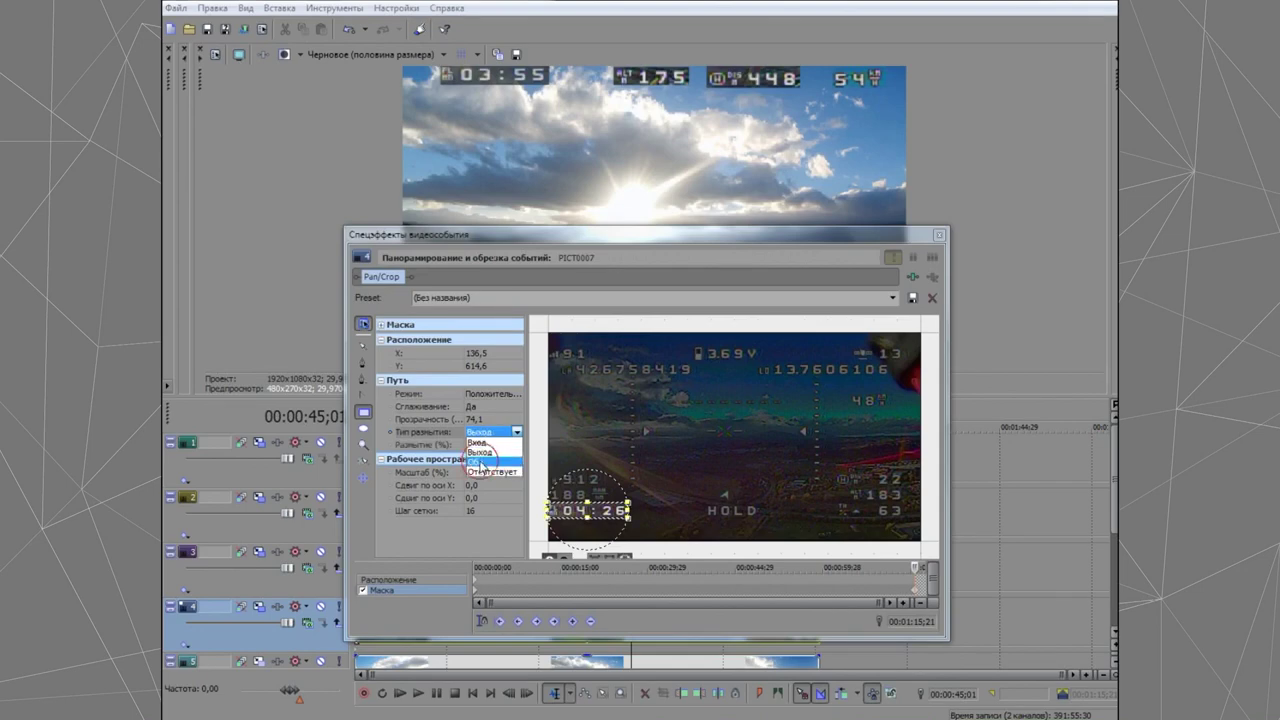
click(480, 462)
click(516, 436)
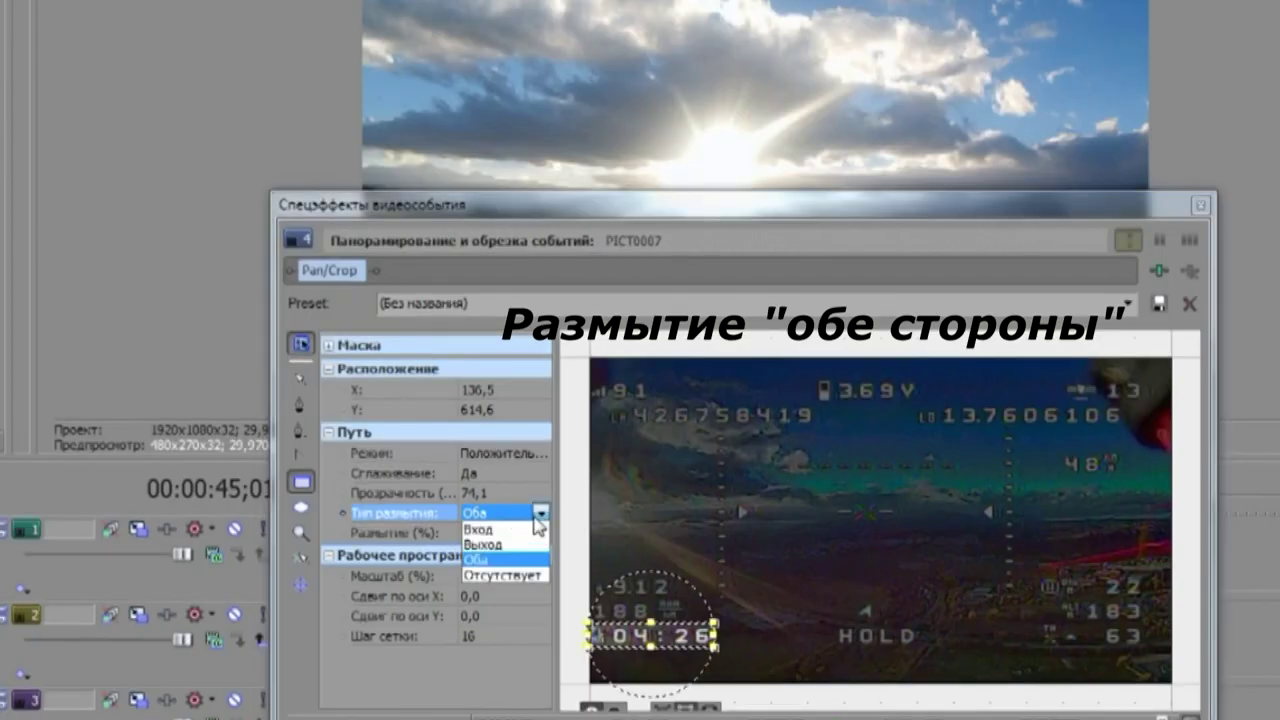
click(517, 434)
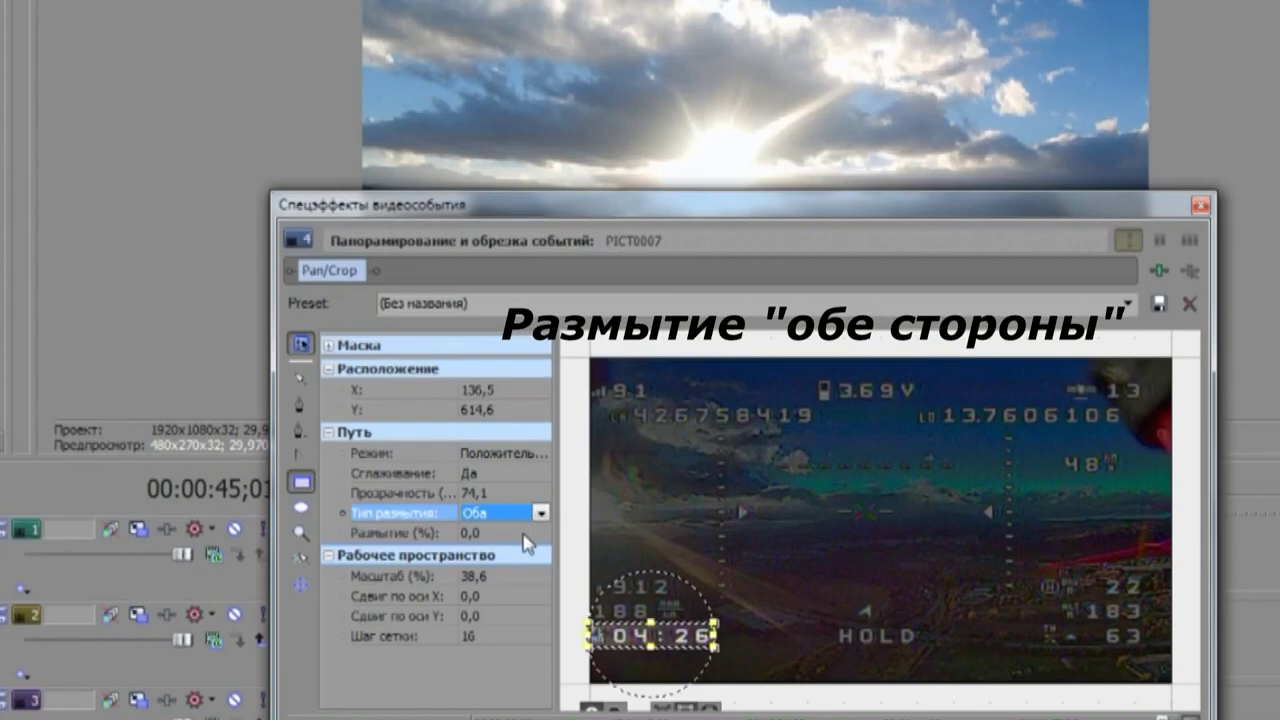
Step: Set the timer mask's feather amount (Размытие) to 10,4% and close the event effects window
click(537, 533)
click(540, 534)
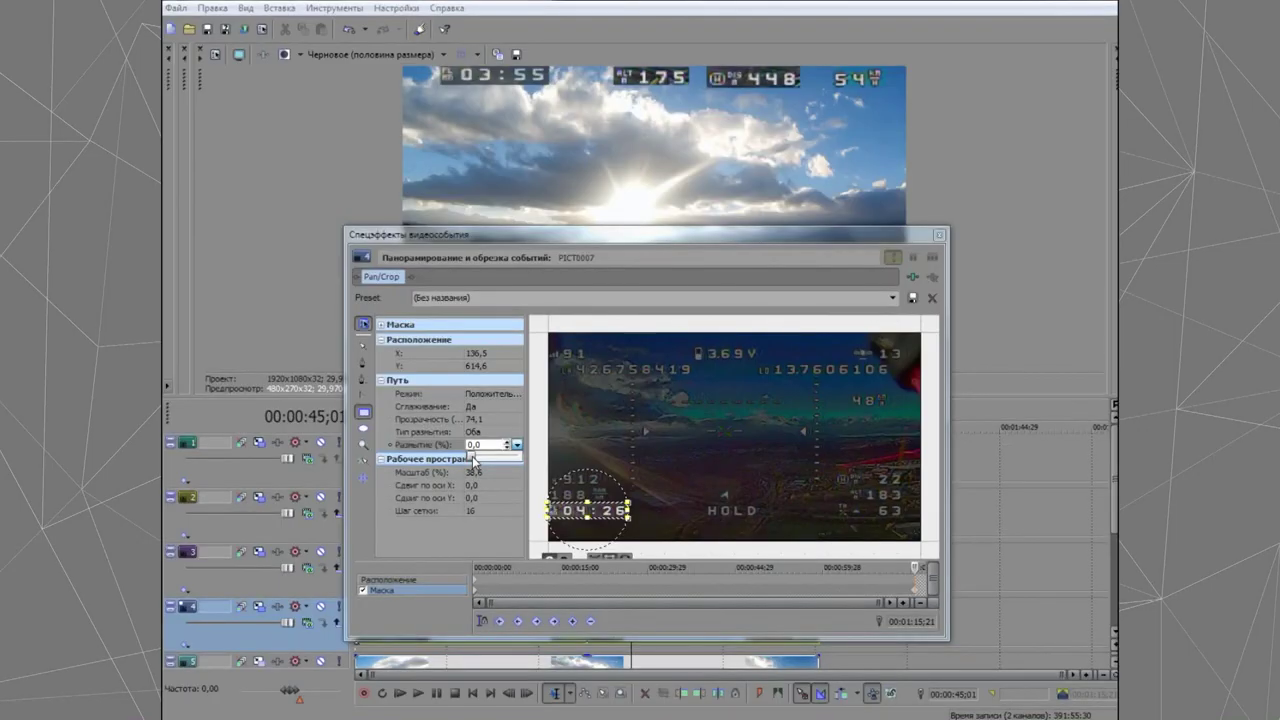
drag(474, 460, 488, 463)
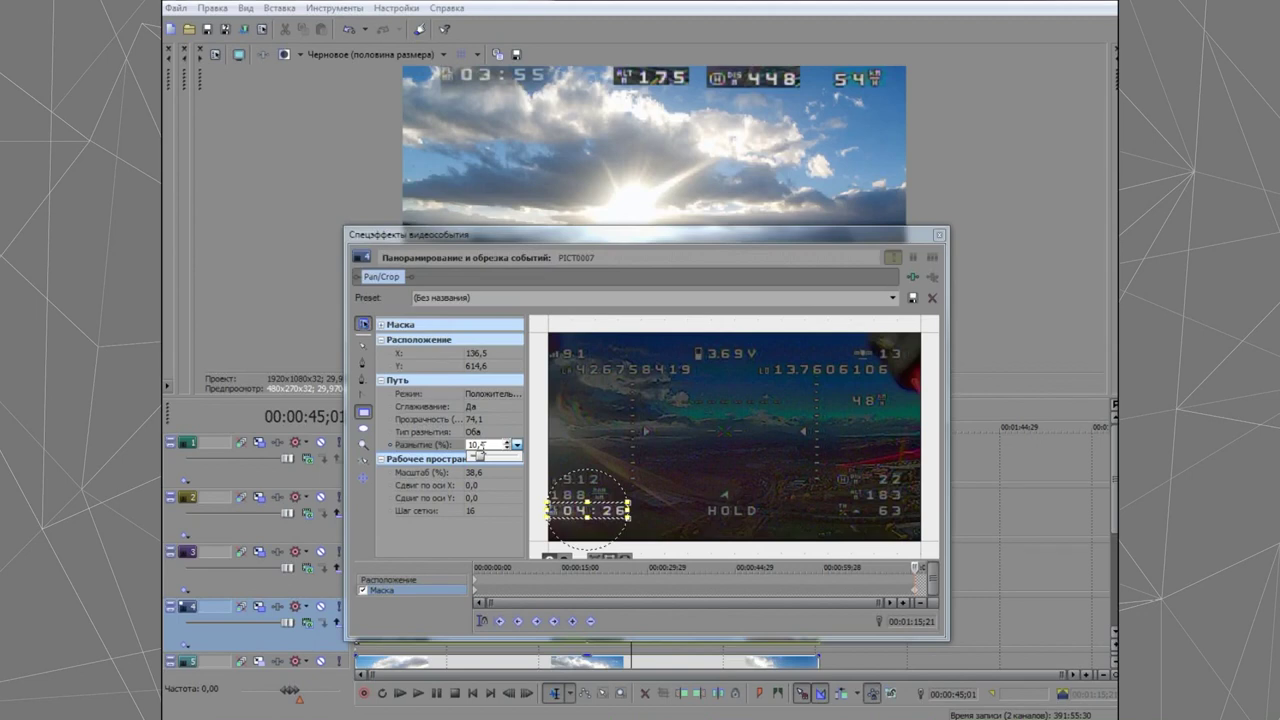
drag(480, 452, 478, 452)
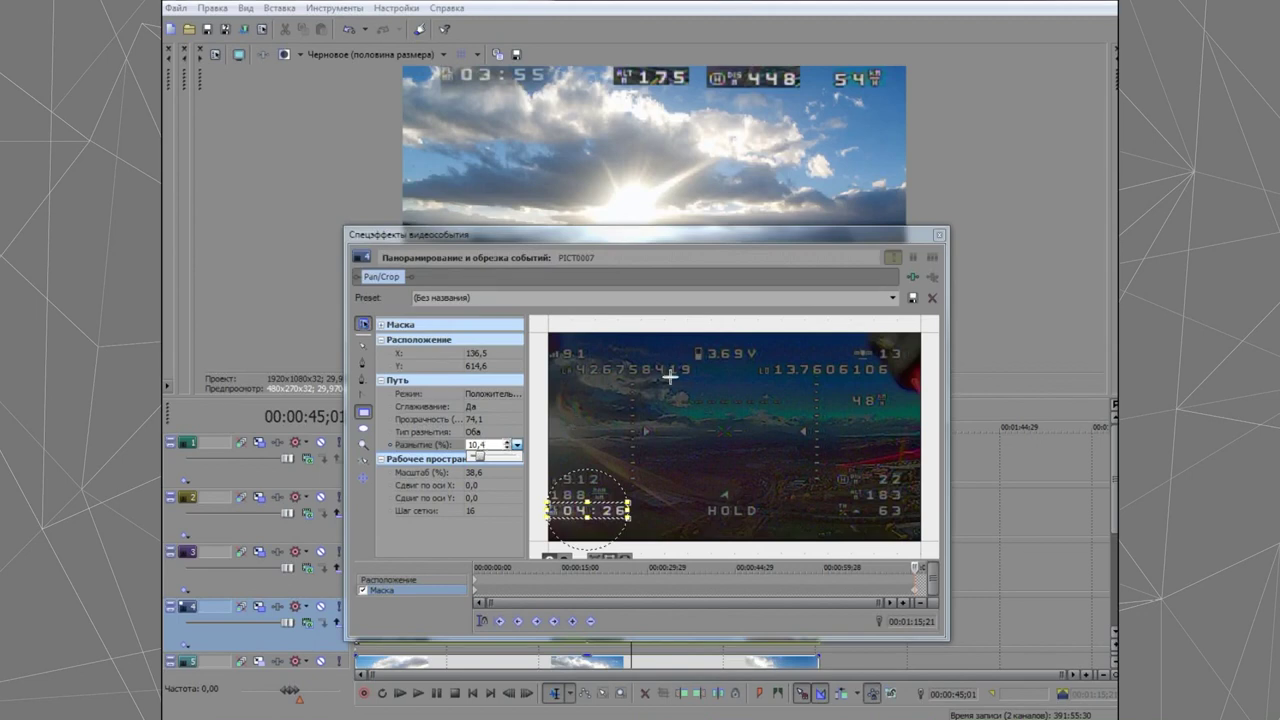
click(939, 236)
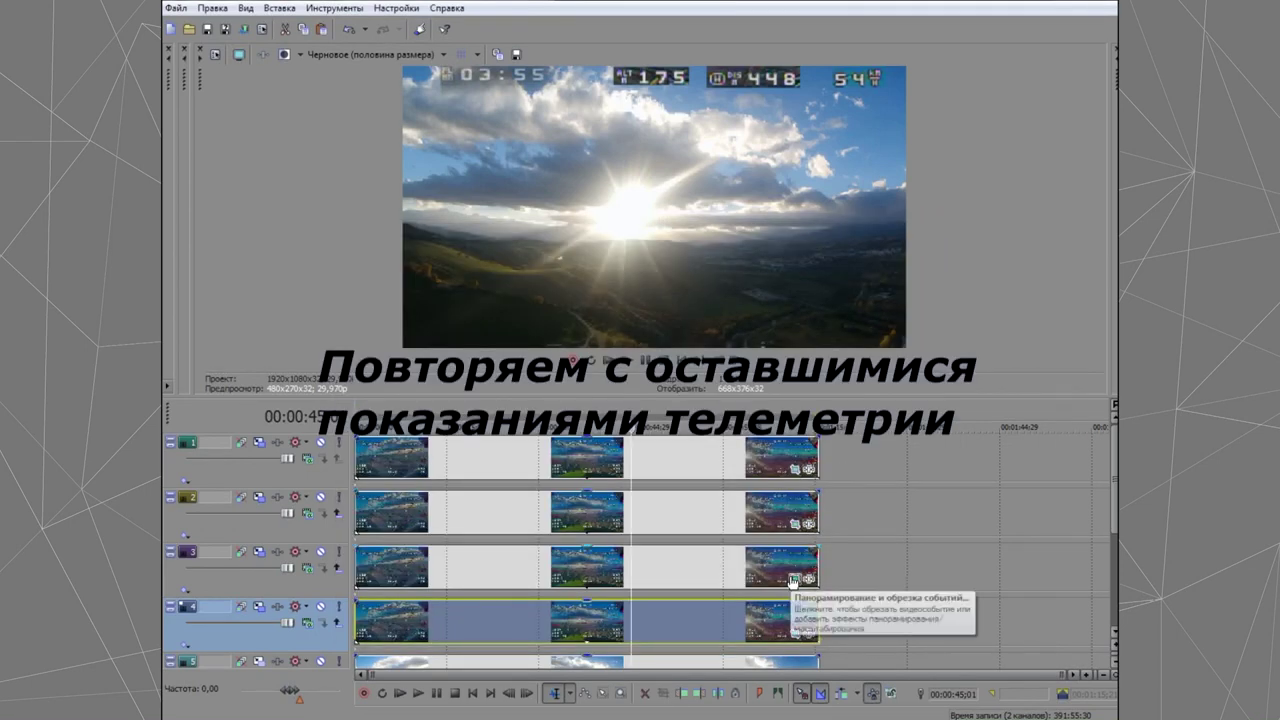
Step: In the third track's Pan/Crop, keep the altitude mask's smoothing at "Да" and lower its Прозрачность to 74,1
click(792, 581)
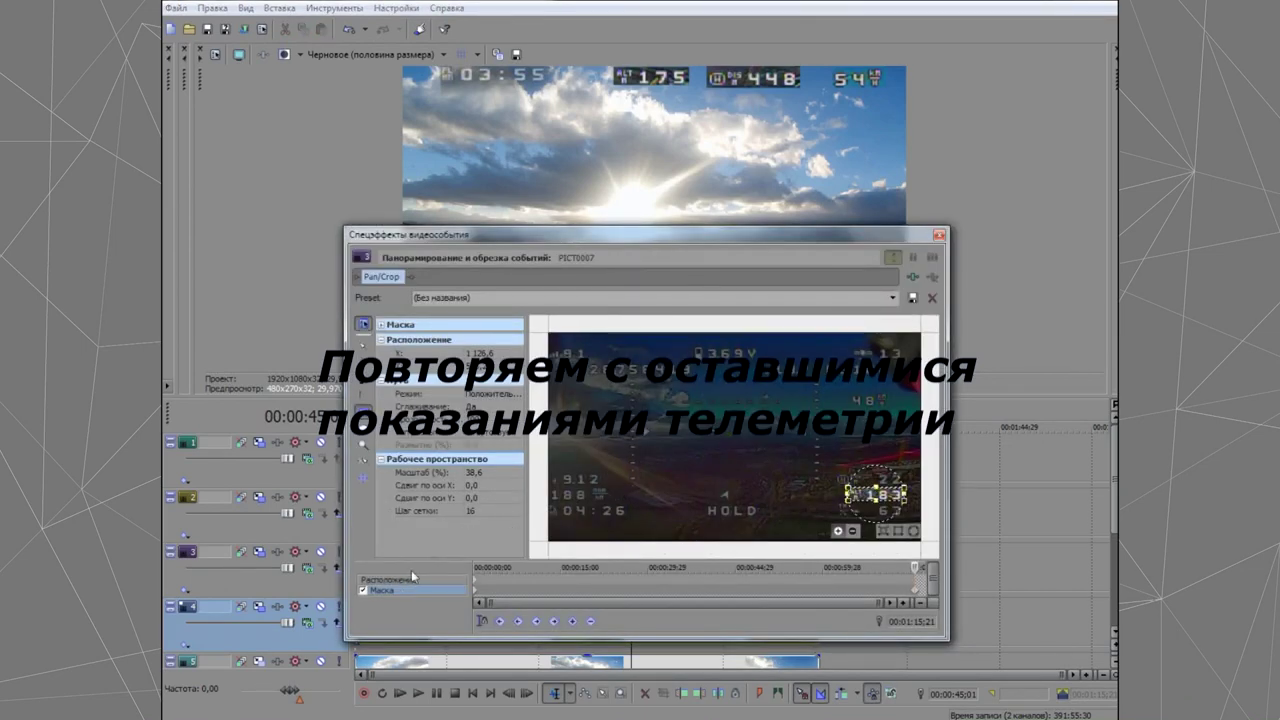
click(514, 407)
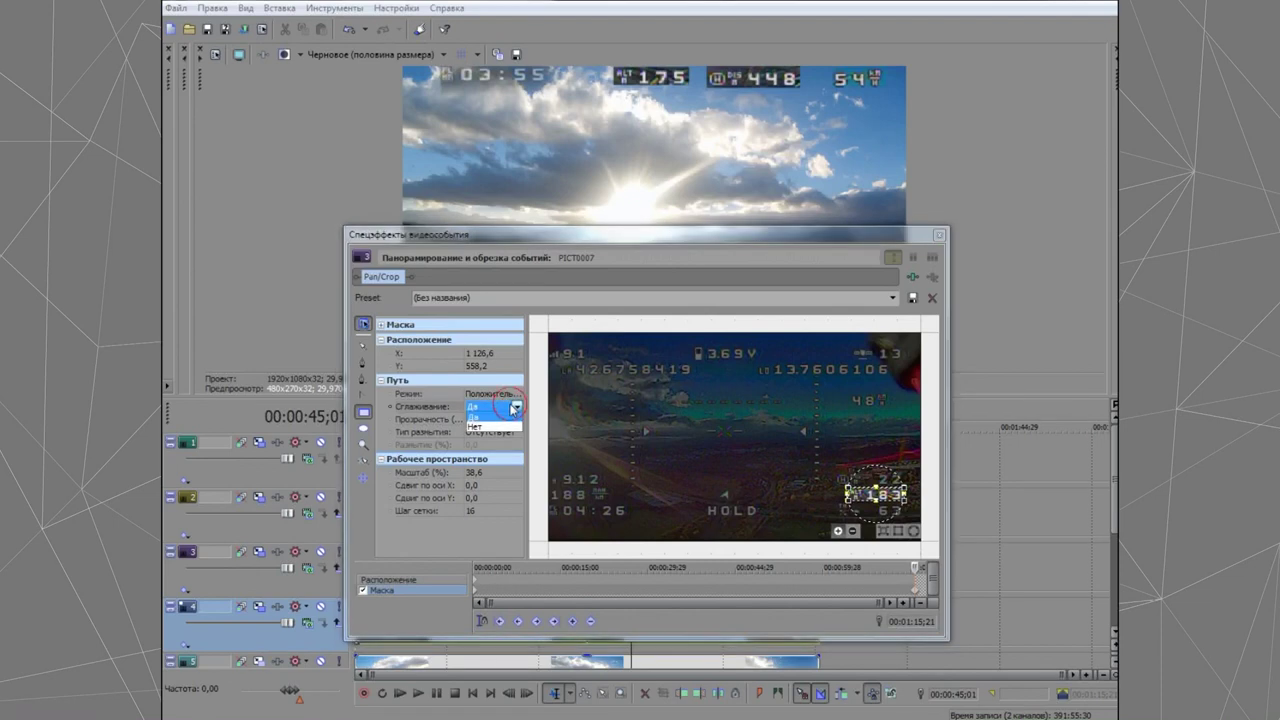
click(511, 417)
click(516, 422)
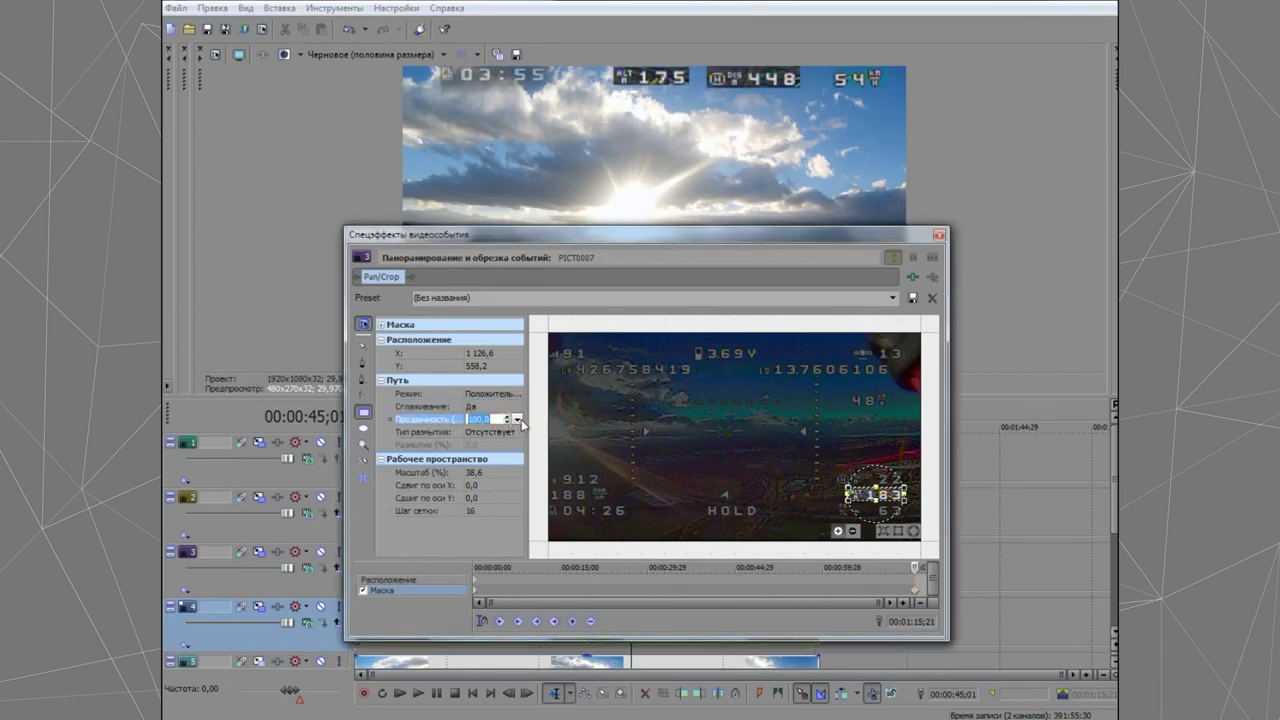
click(517, 420)
drag(518, 431, 506, 431)
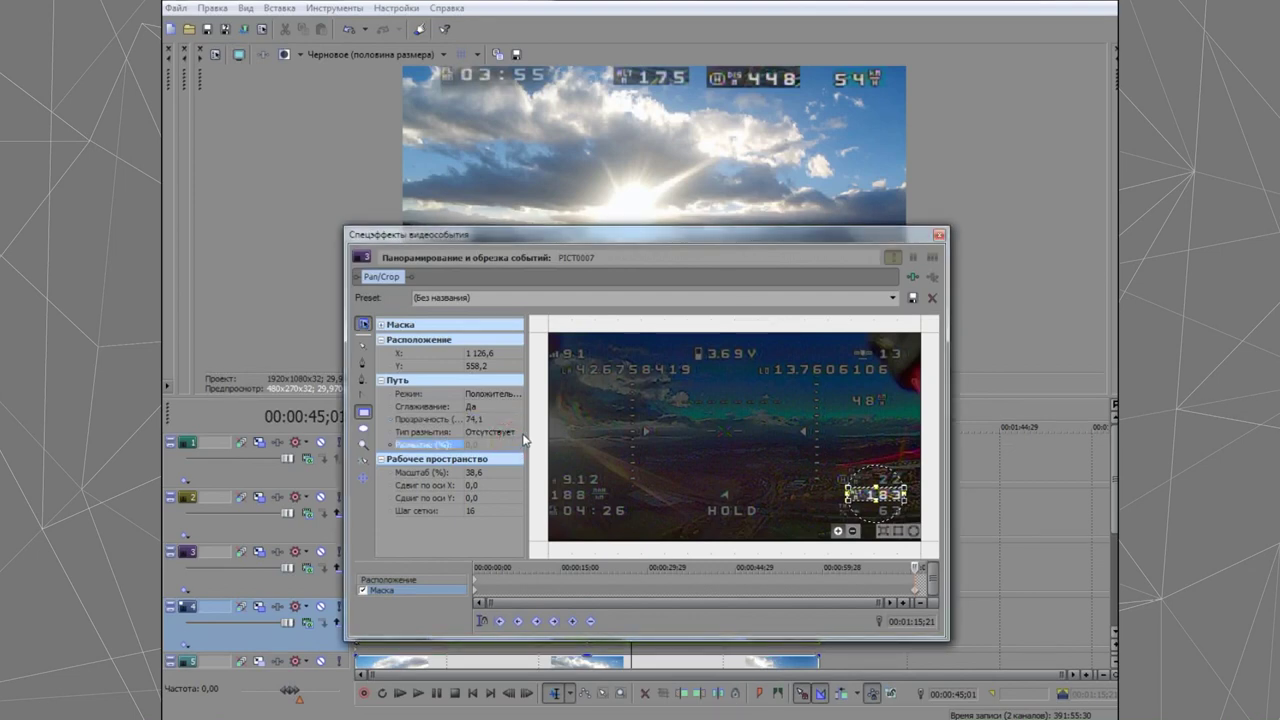
Step: Feather the altitude mask with type "Оба" at 7,2% and close the event effects window
click(517, 432)
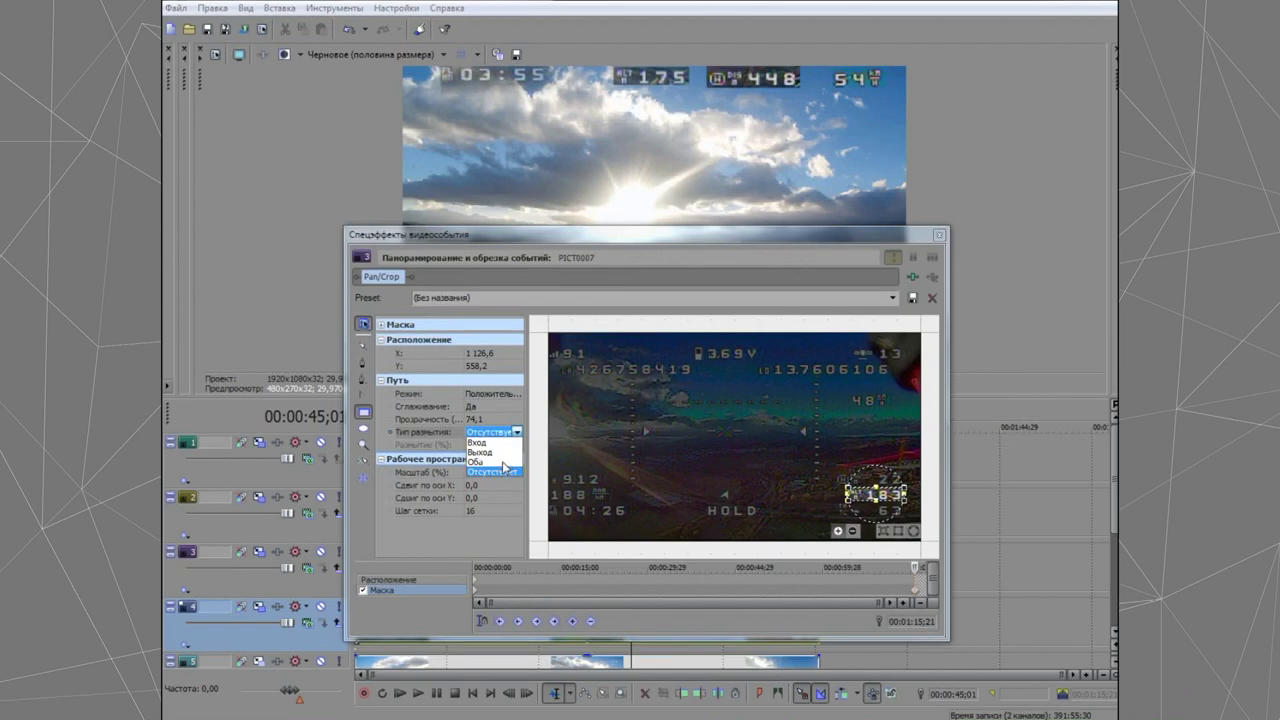
click(484, 462)
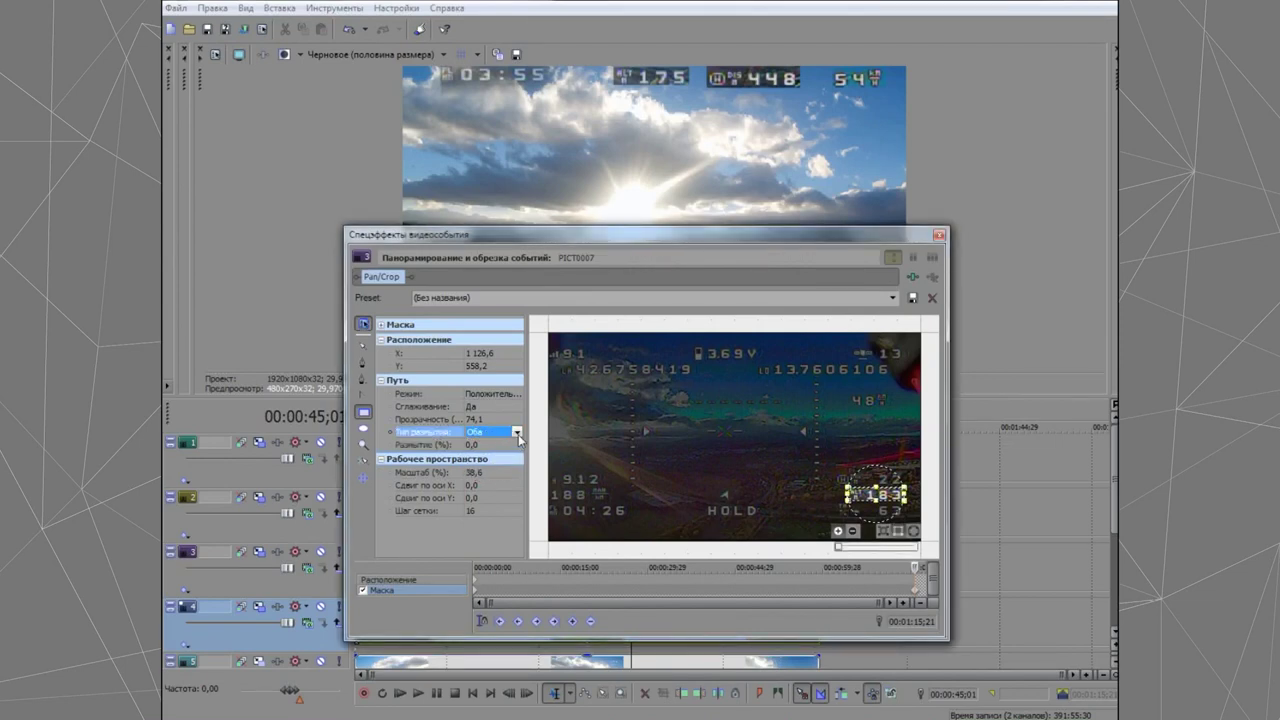
click(505, 448)
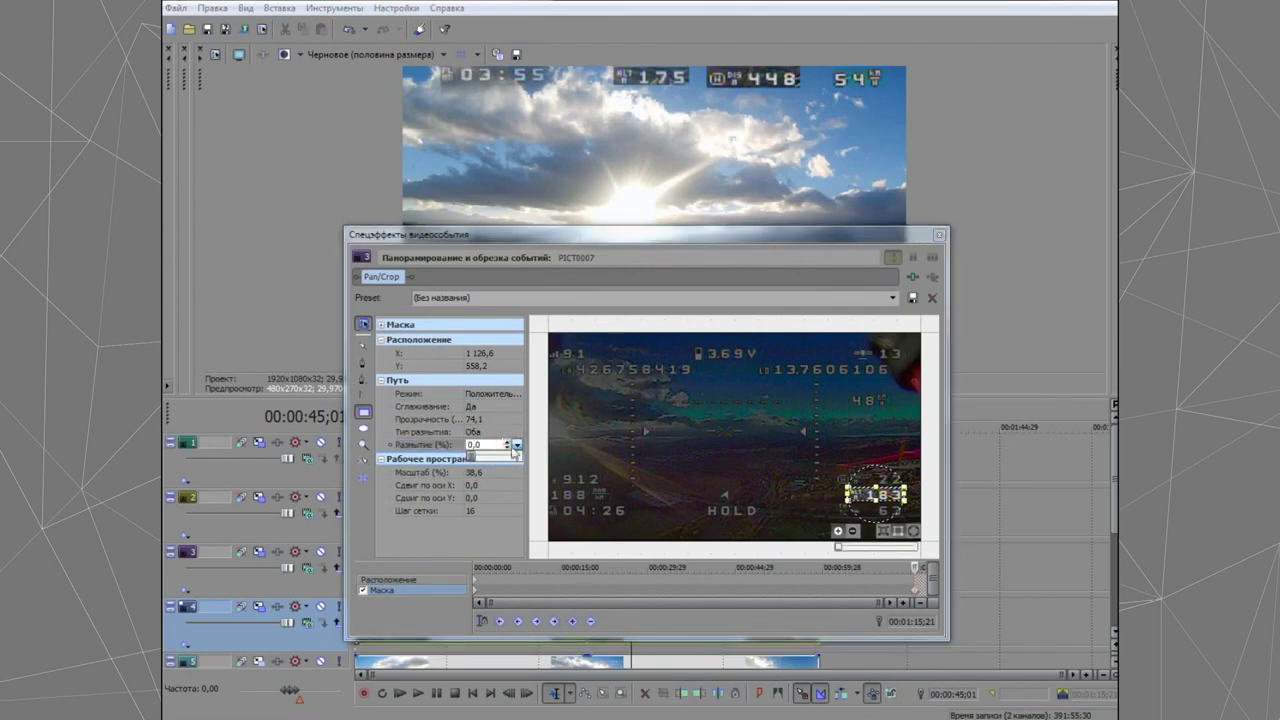
drag(478, 459, 481, 460)
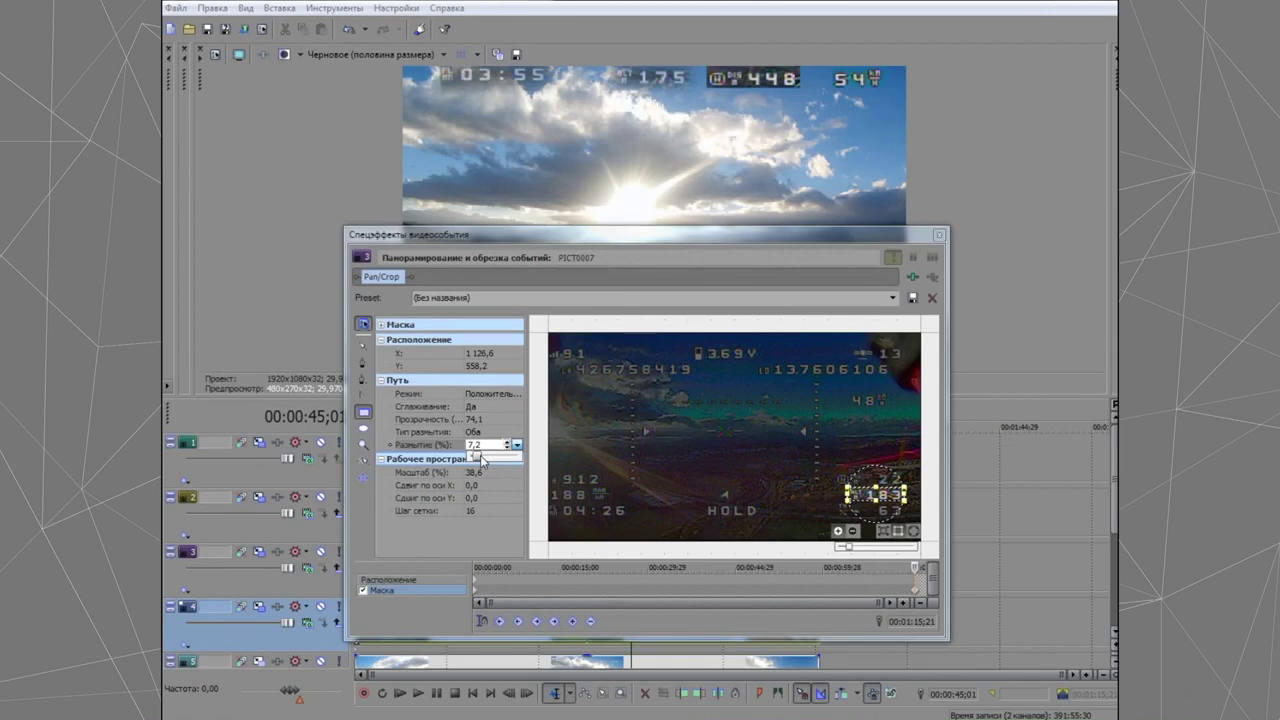
click(510, 432)
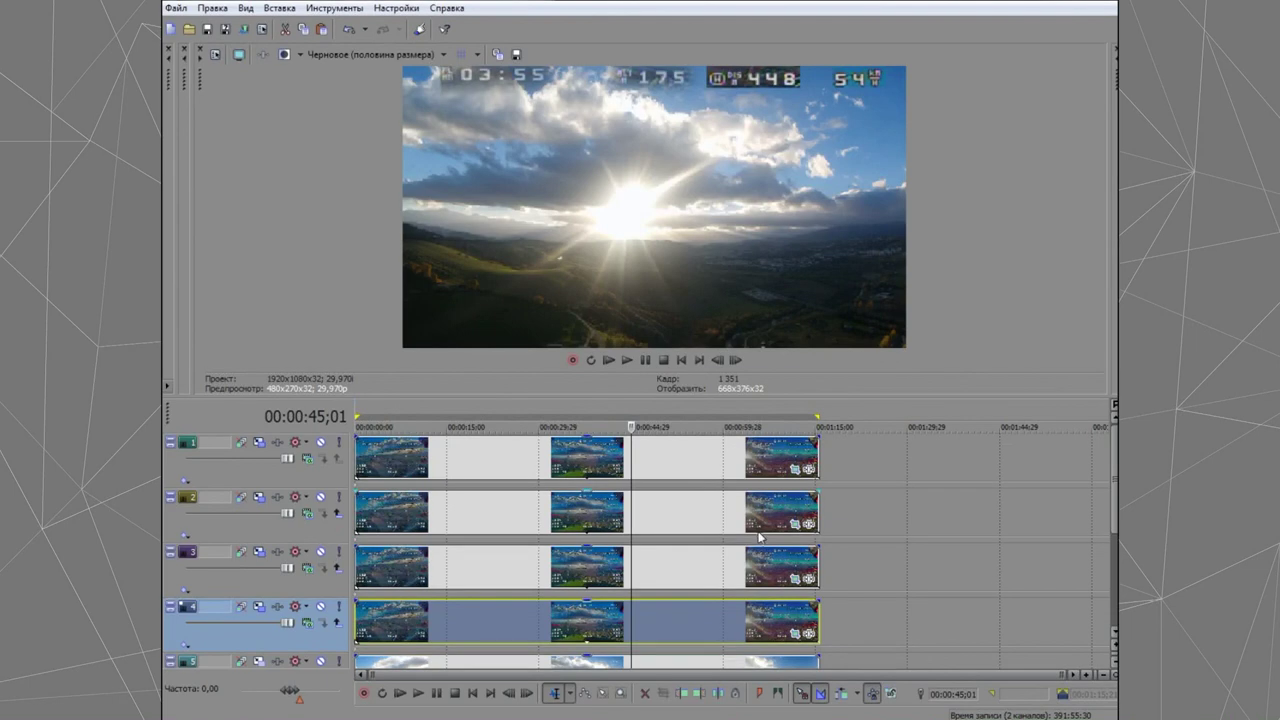
Step: In the second track's Pan/Crop, select the distance mask, keep its smoothing at "Да" and lower its Прозрачность to 70,9
click(797, 524)
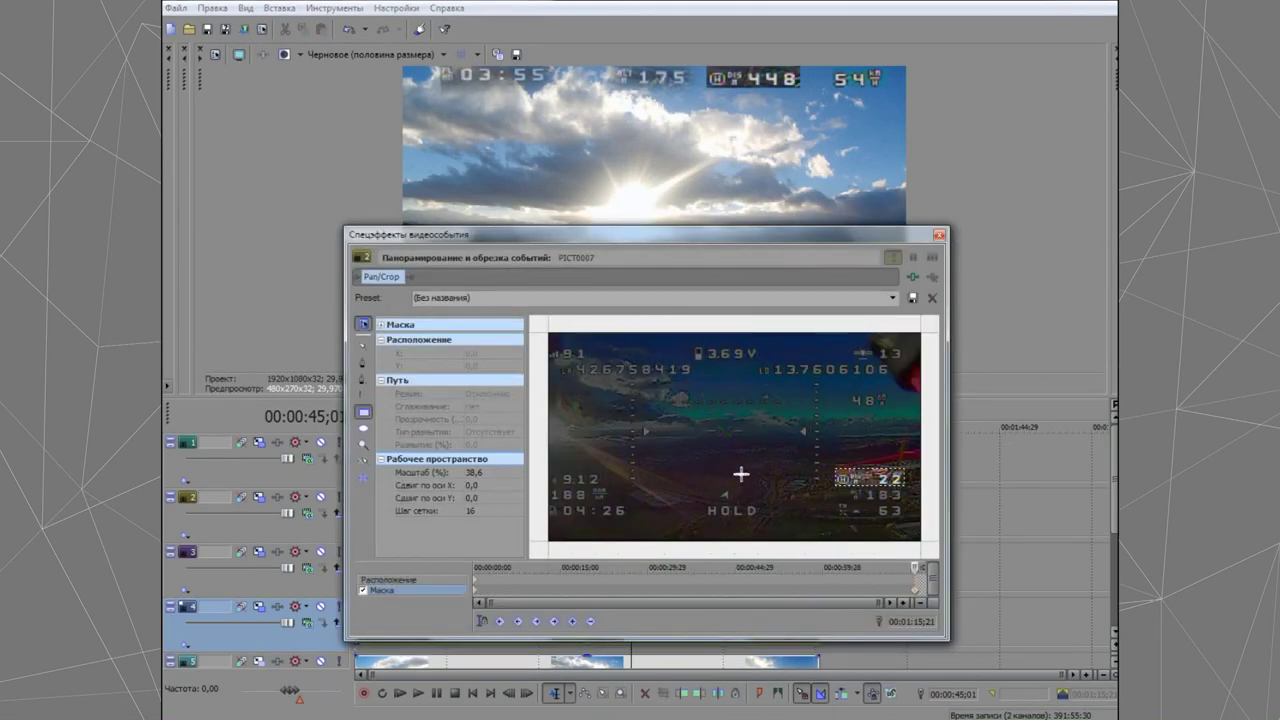
click(870, 472)
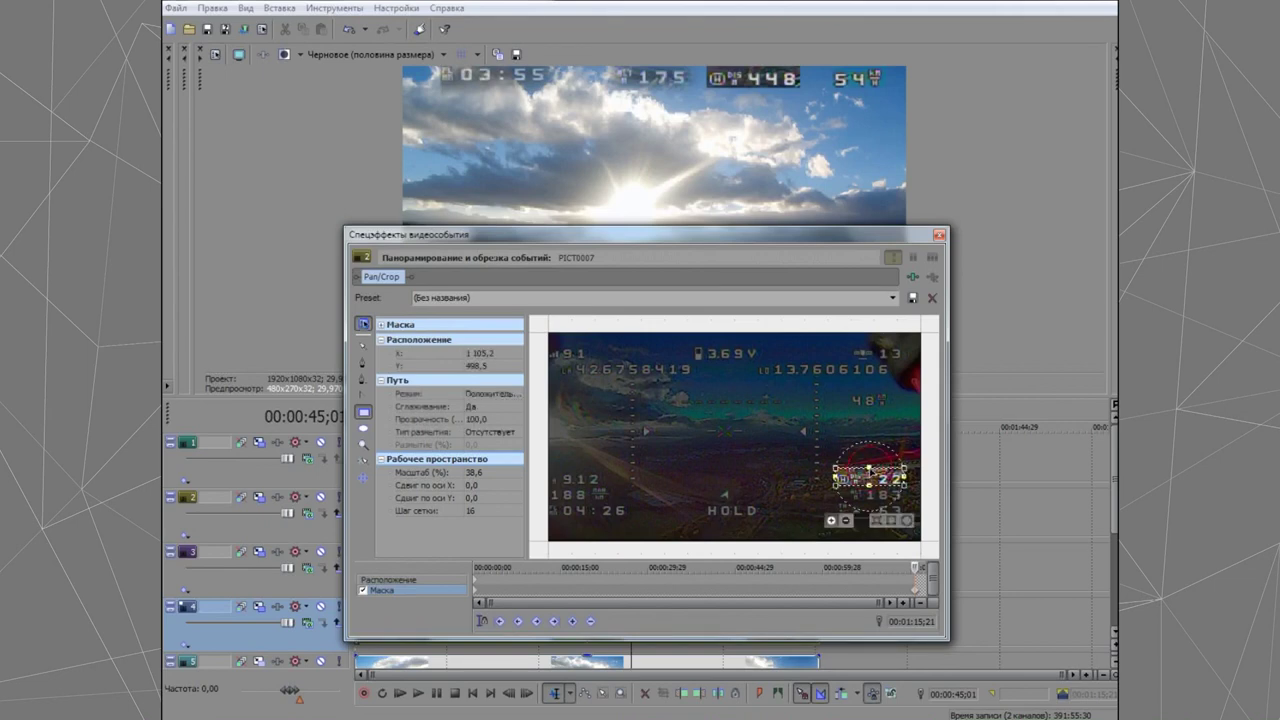
click(517, 398)
click(510, 403)
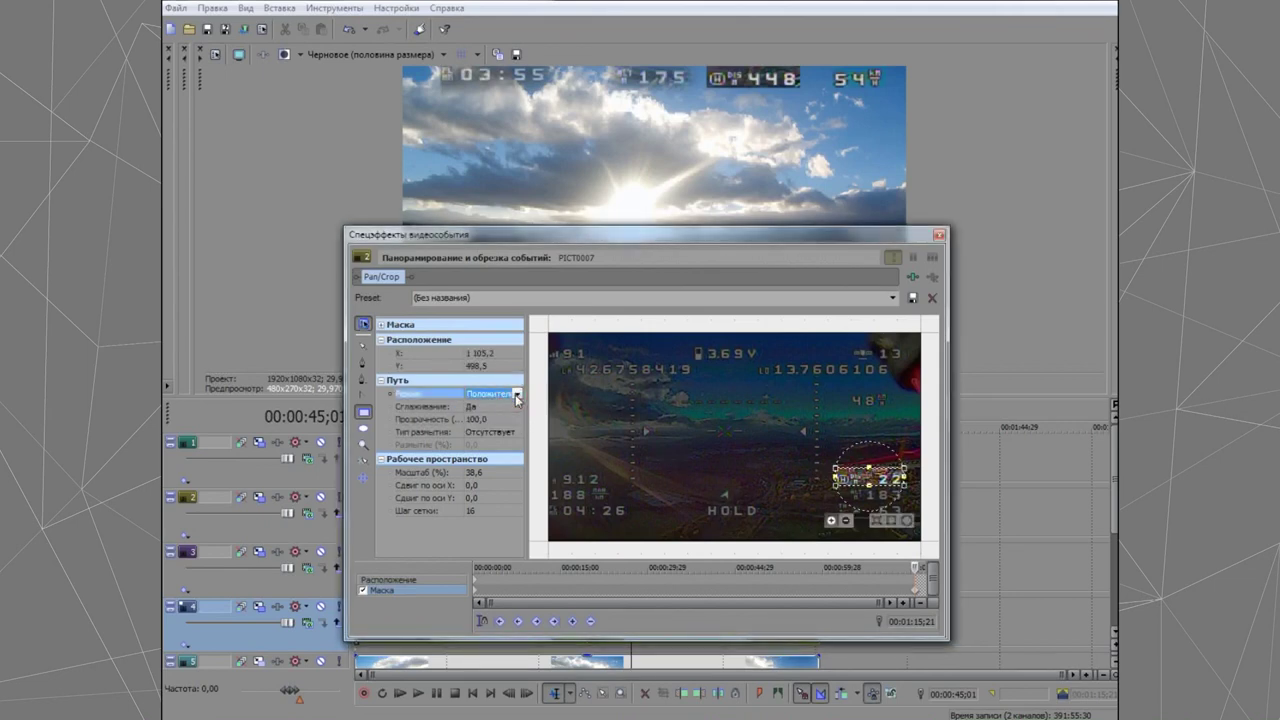
click(517, 407)
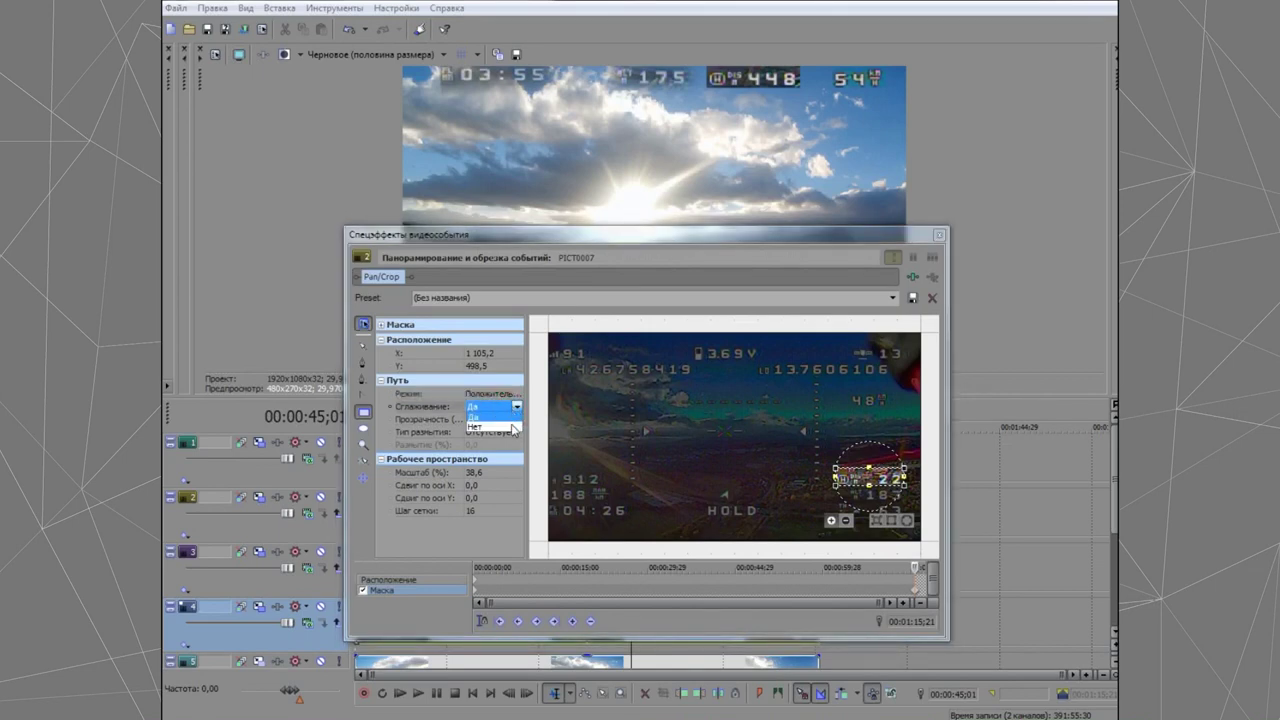
click(514, 418)
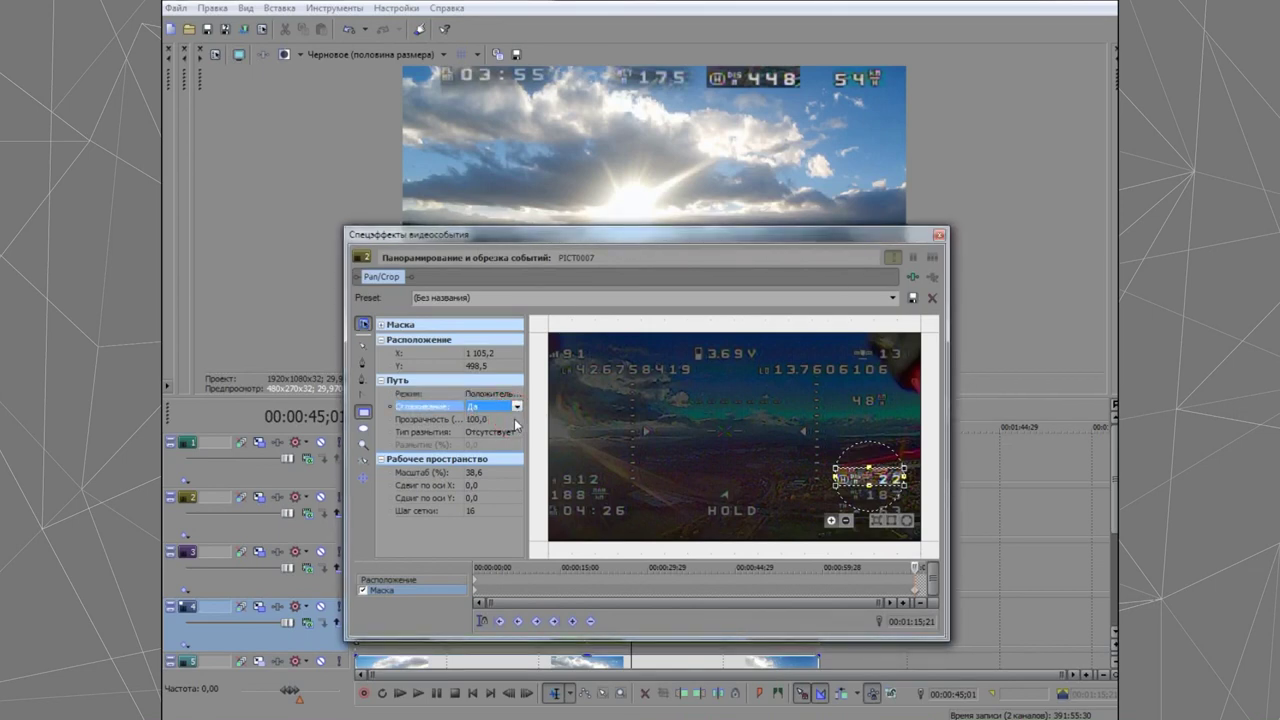
click(517, 424)
drag(518, 433, 508, 441)
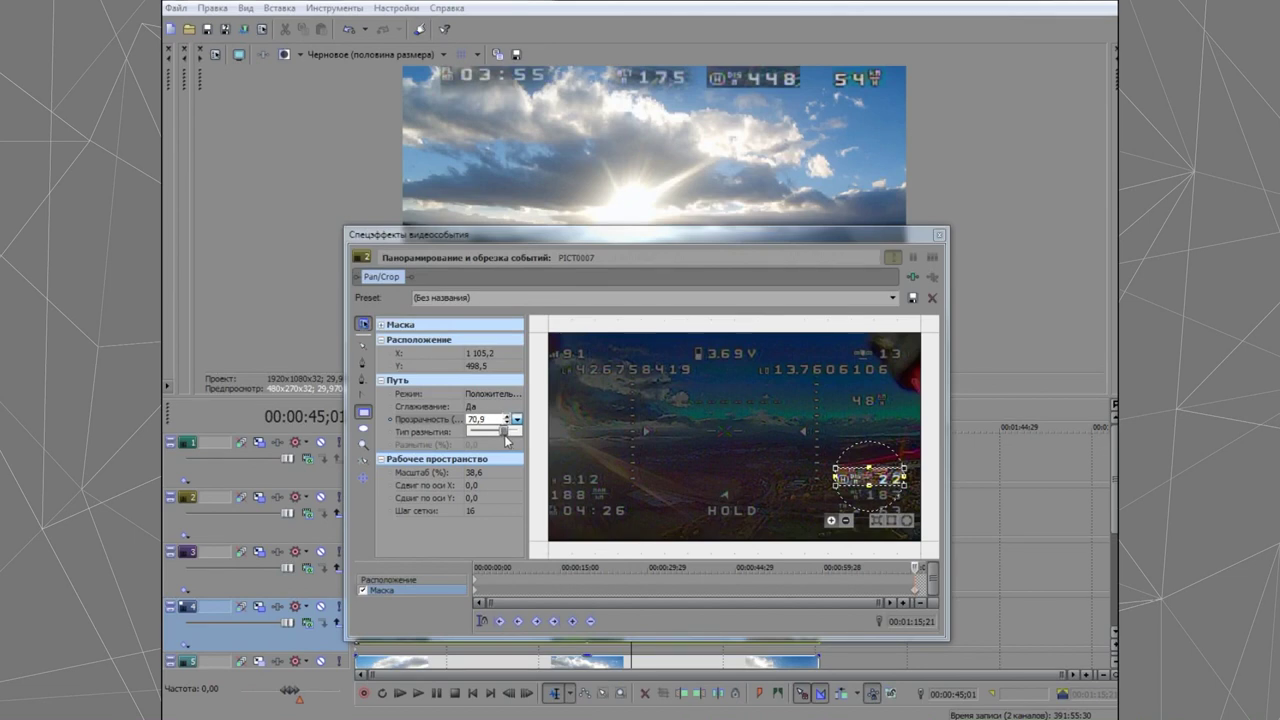
Step: Feather the distance mask with type "Оба" at 8,8% and close the event effects window
drag(506, 446, 506, 446)
click(512, 434)
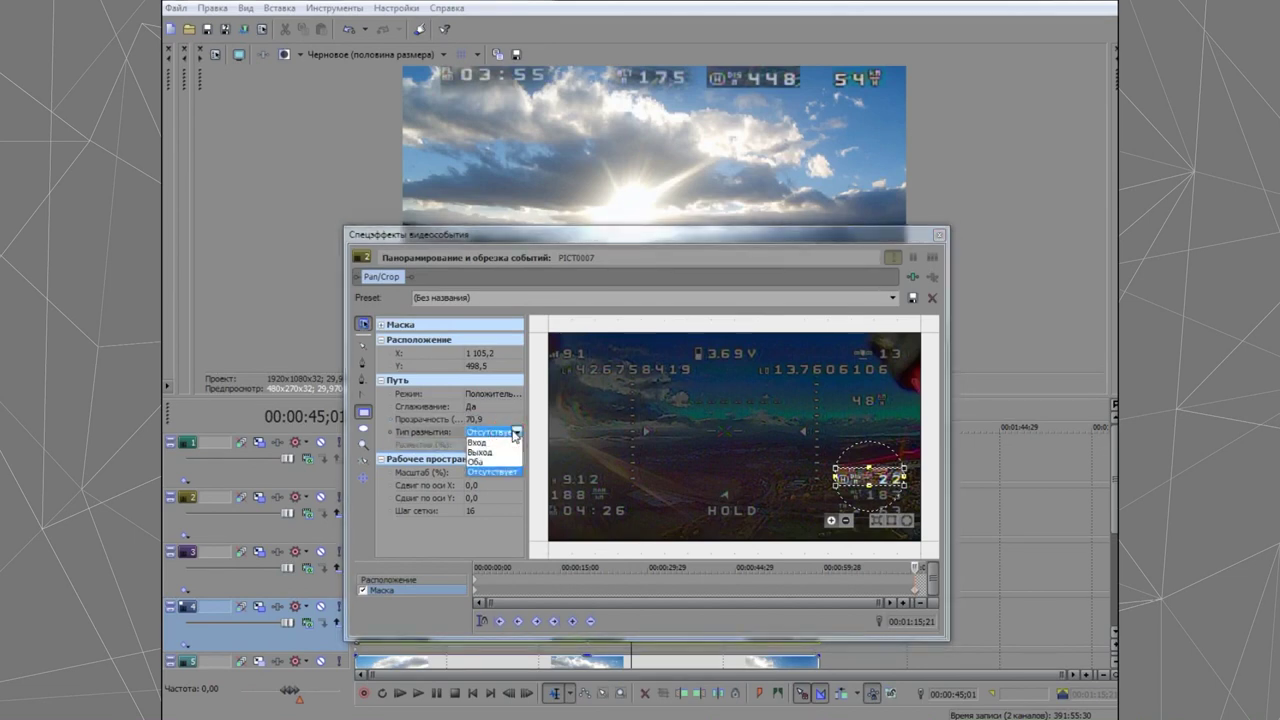
click(501, 462)
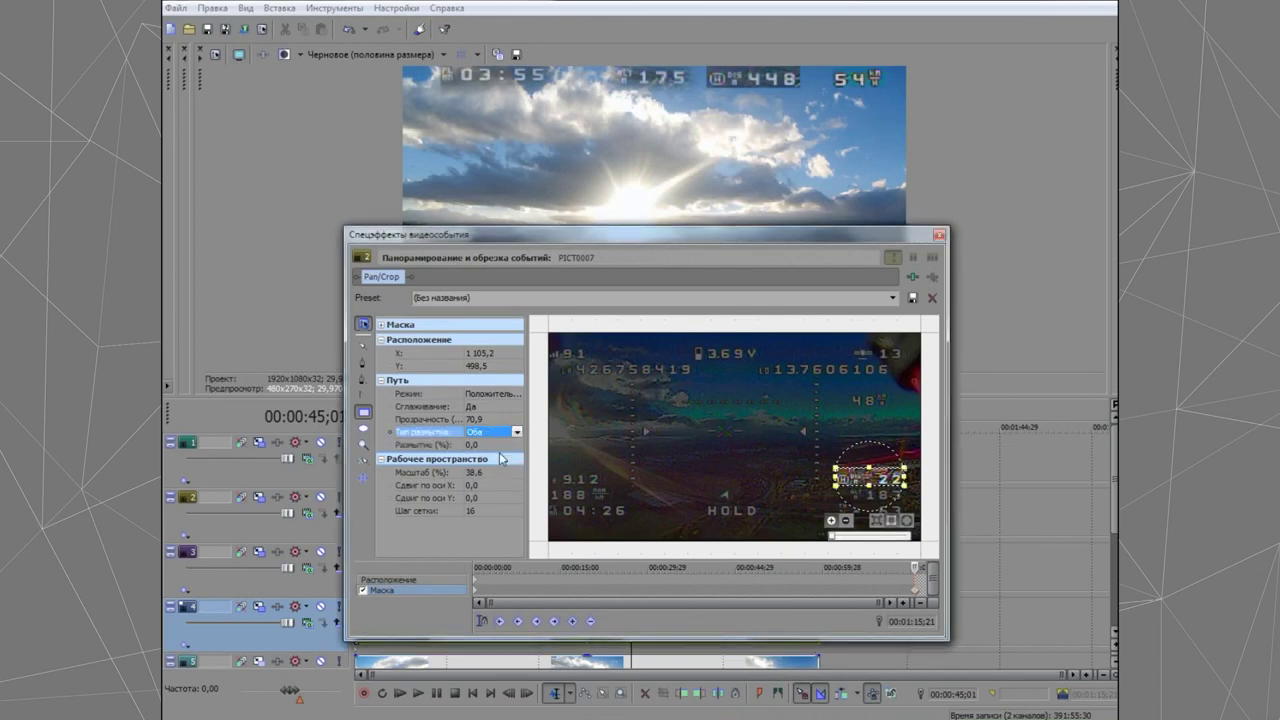
click(505, 446)
click(517, 444)
drag(510, 458, 481, 459)
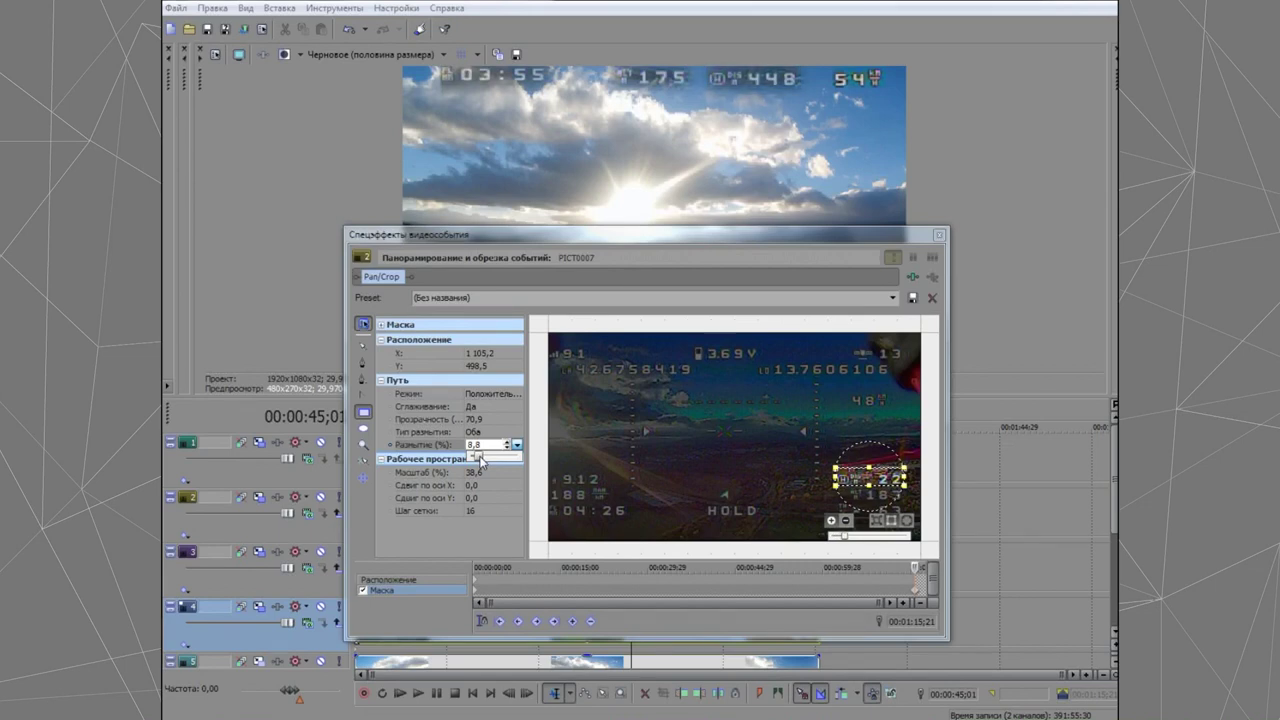
drag(479, 459, 480, 460)
click(492, 485)
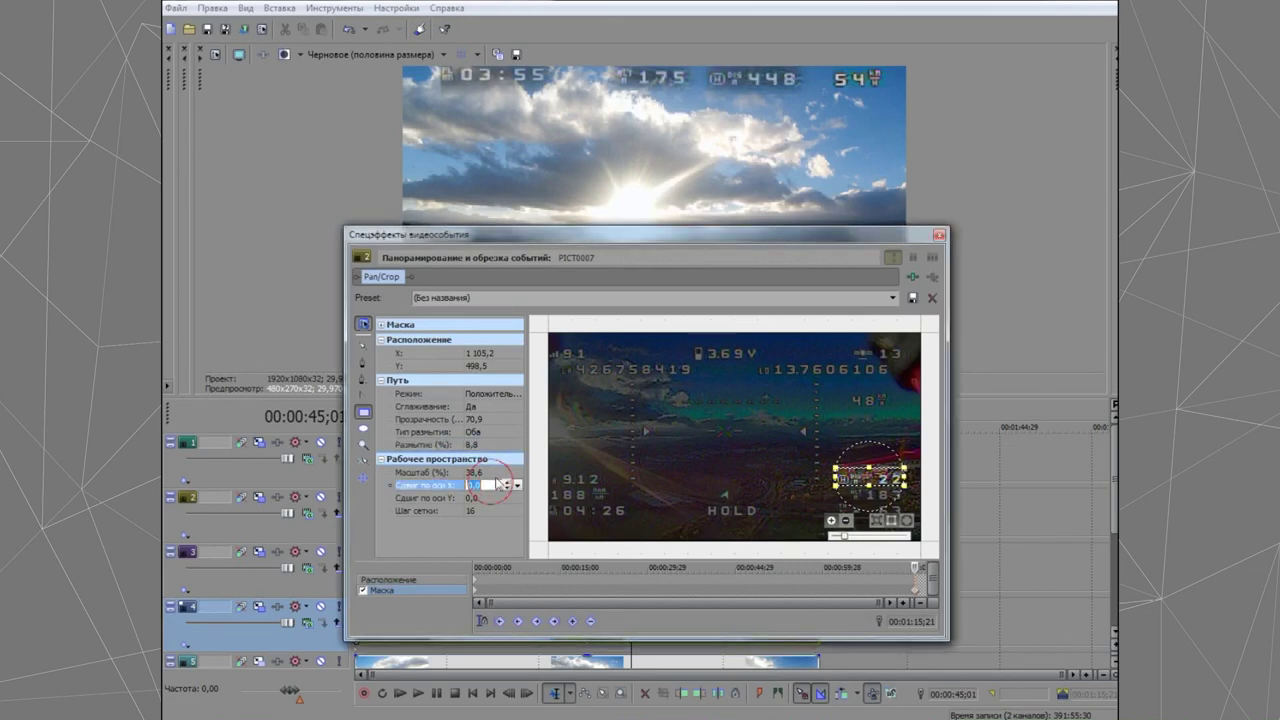
click(939, 237)
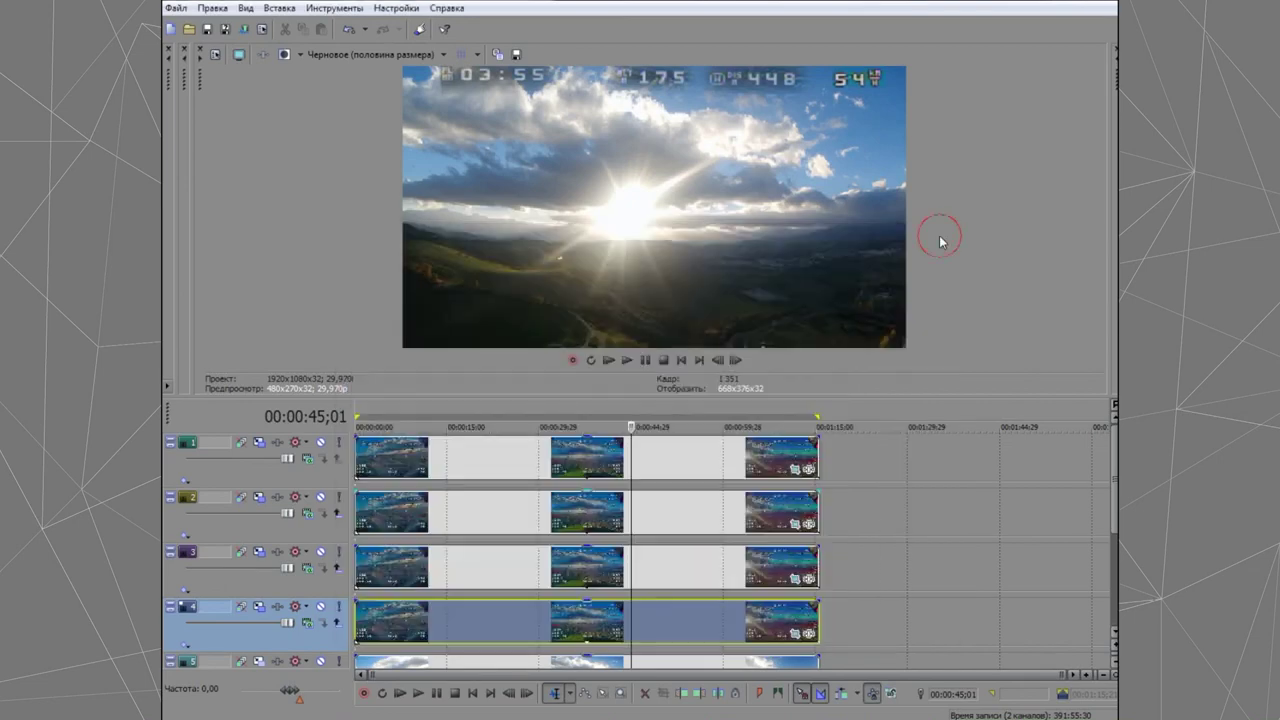
Step: In the first track's Pan/Crop, move the effects window clear of the preview and lower the mask's Прозрачность to 74,1
click(807, 469)
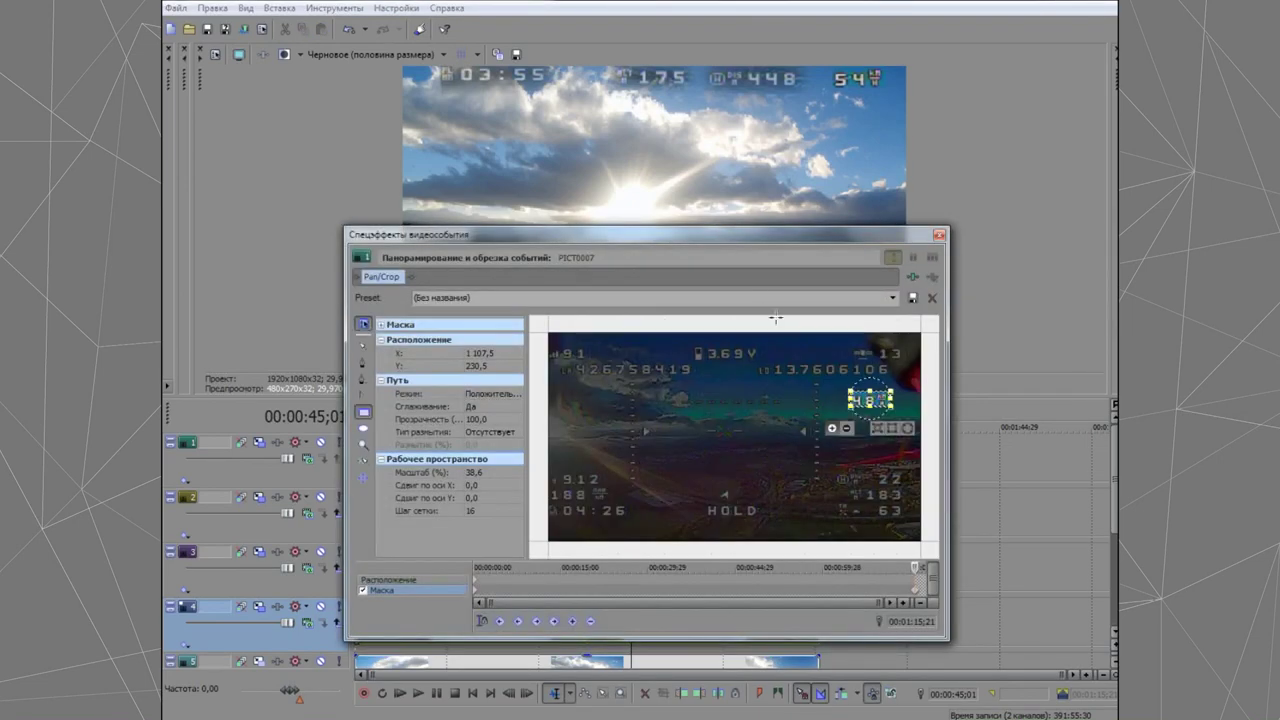
drag(752, 232, 555, 299)
click(318, 489)
drag(320, 502, 308, 503)
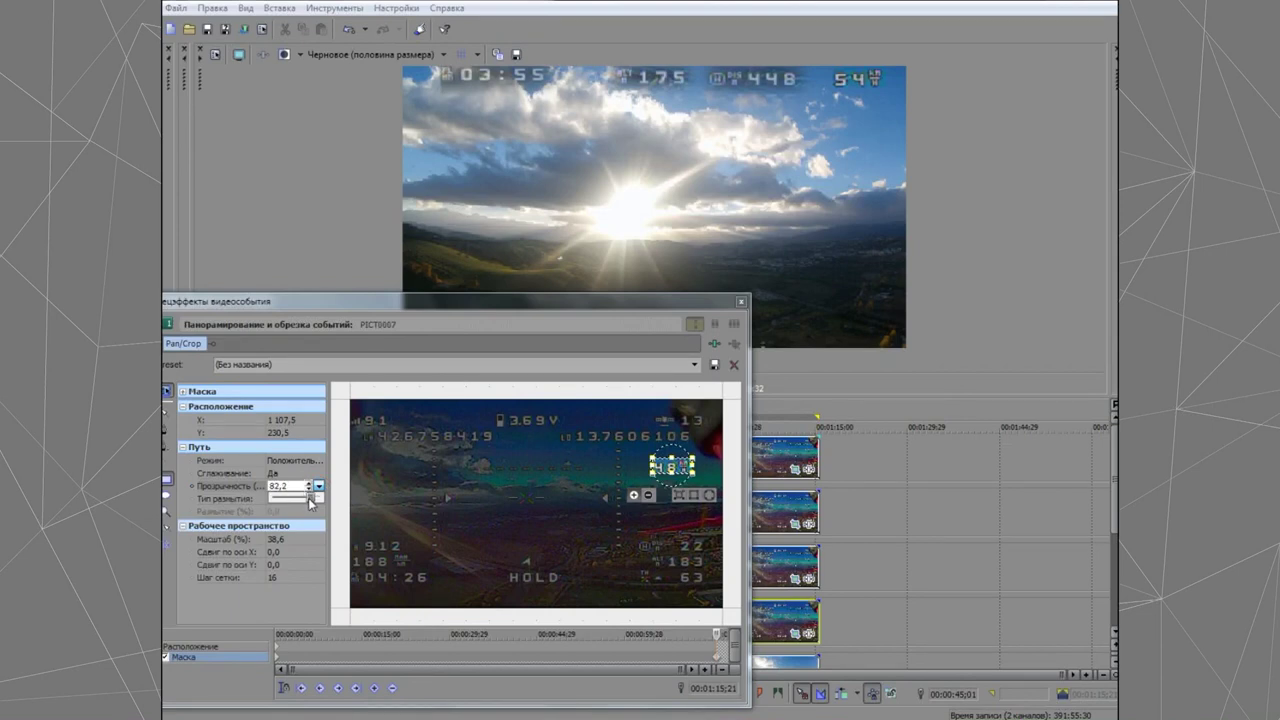
drag(311, 503, 310, 503)
Step: Feather the first track's mask with type "Оба" at 9,6% and close the event effects window
click(310, 515)
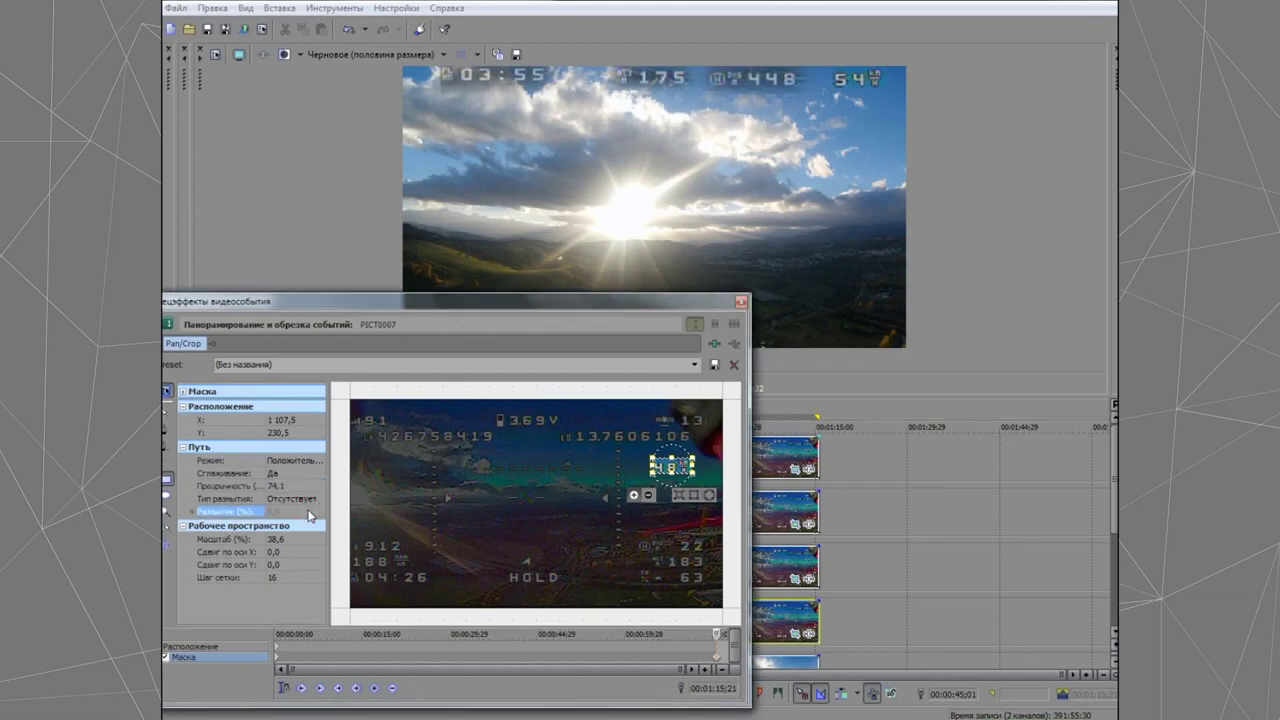
click(318, 500)
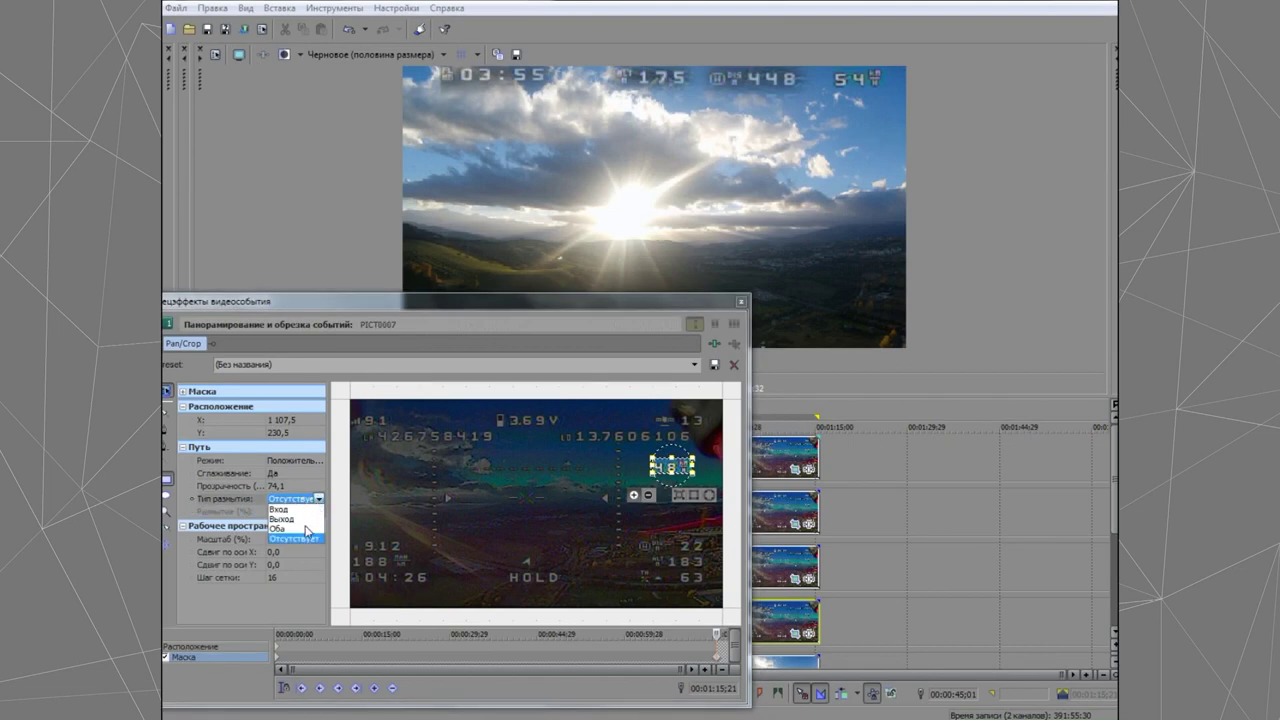
click(305, 528)
click(288, 512)
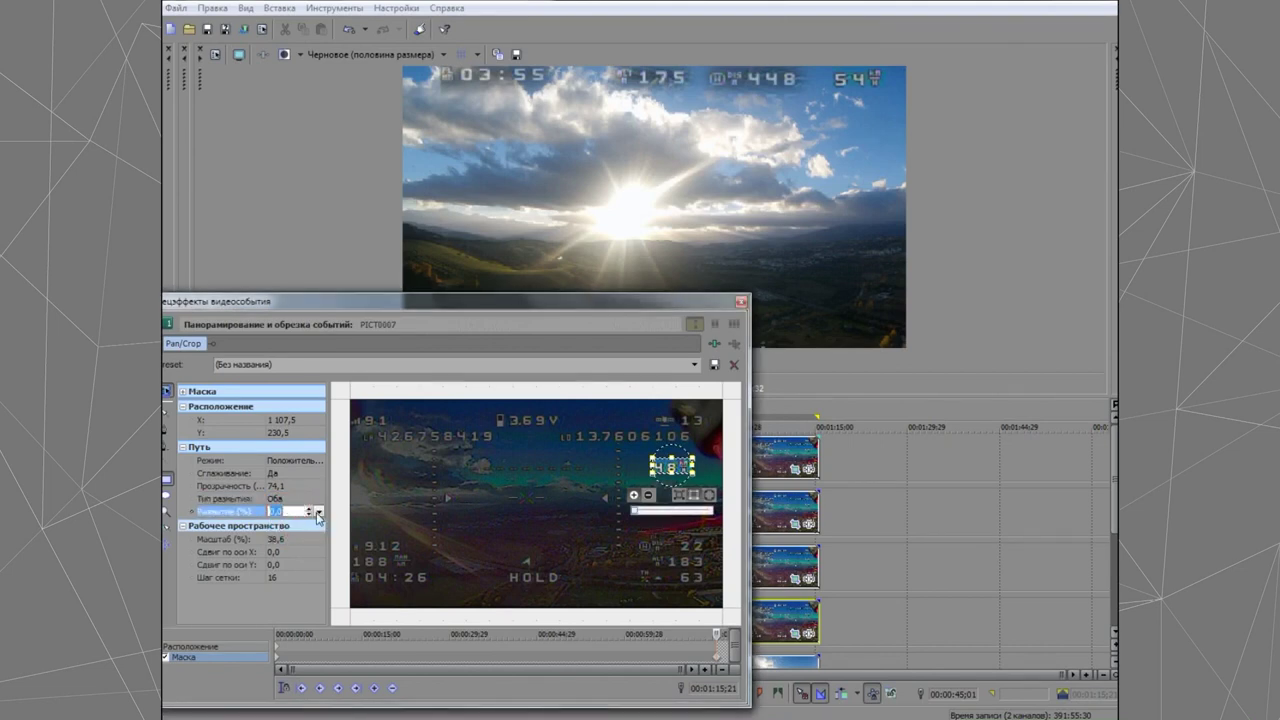
click(318, 511)
drag(279, 527, 287, 530)
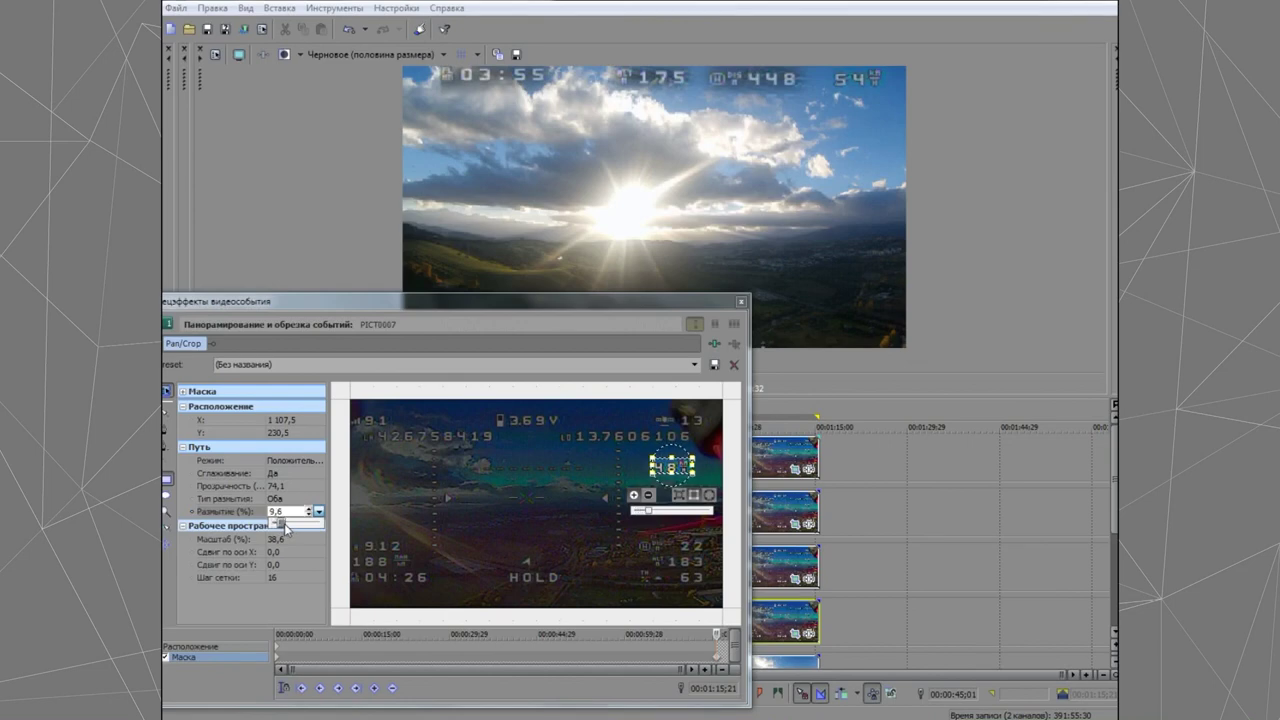
click(741, 301)
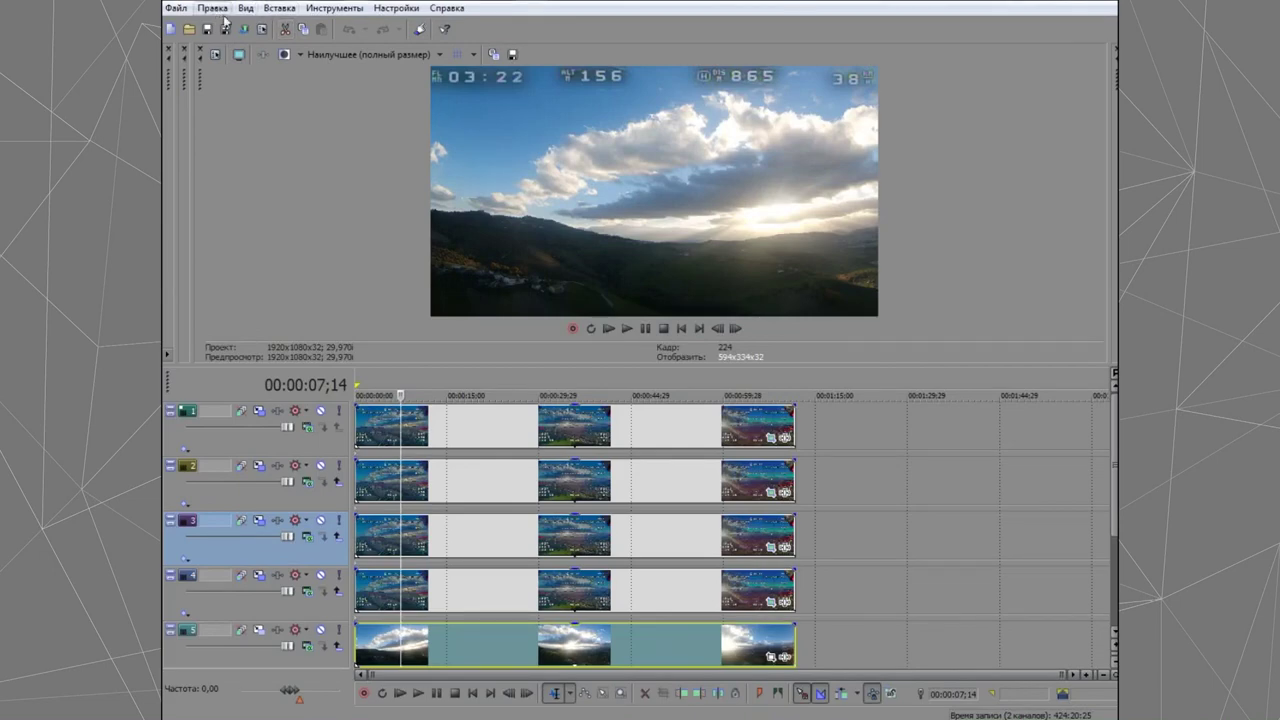
Step: Render the project as Без названия.m2ts with the AVCHD 1920x1080-60i template, accepting its custom settings as they are
click(243, 29)
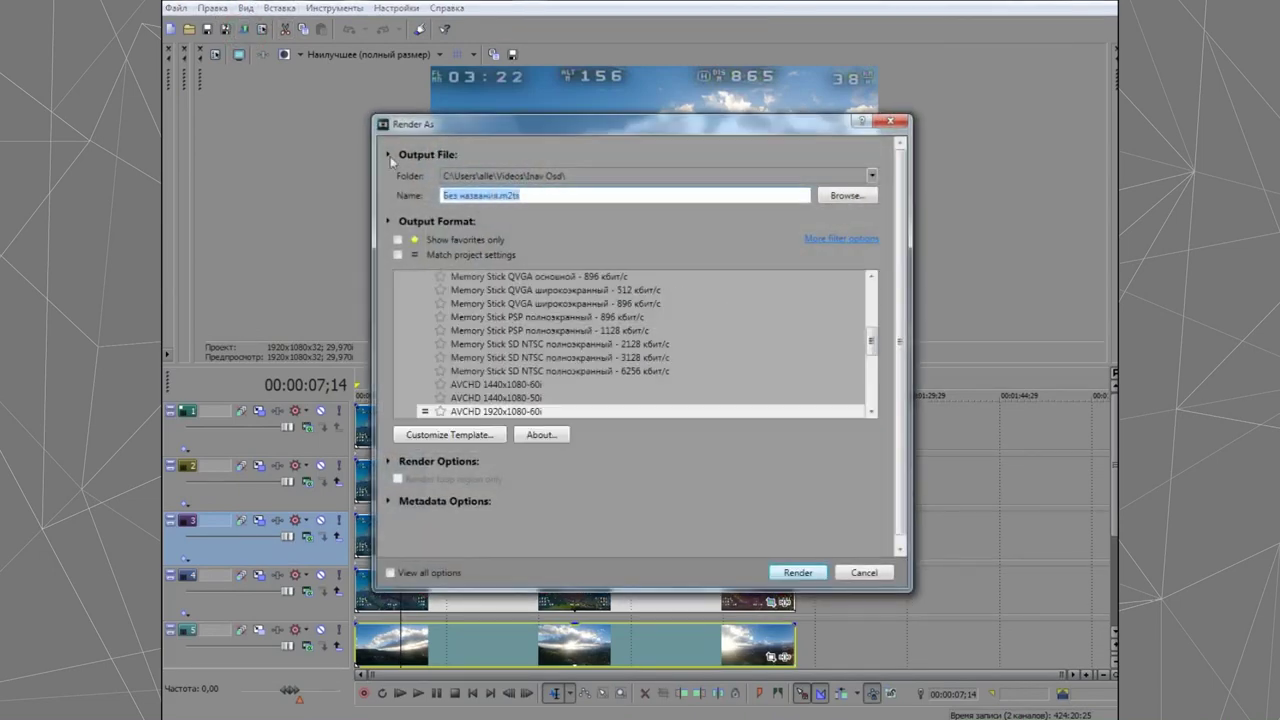
click(483, 435)
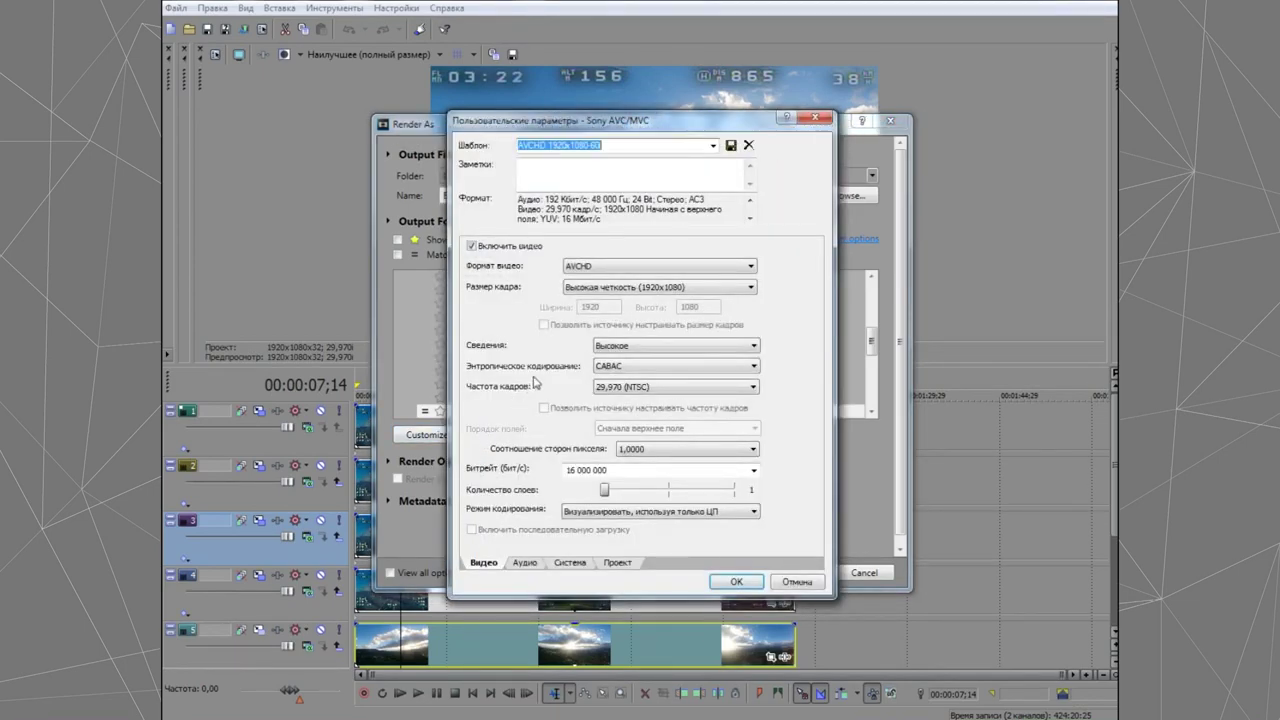
click(736, 581)
click(797, 574)
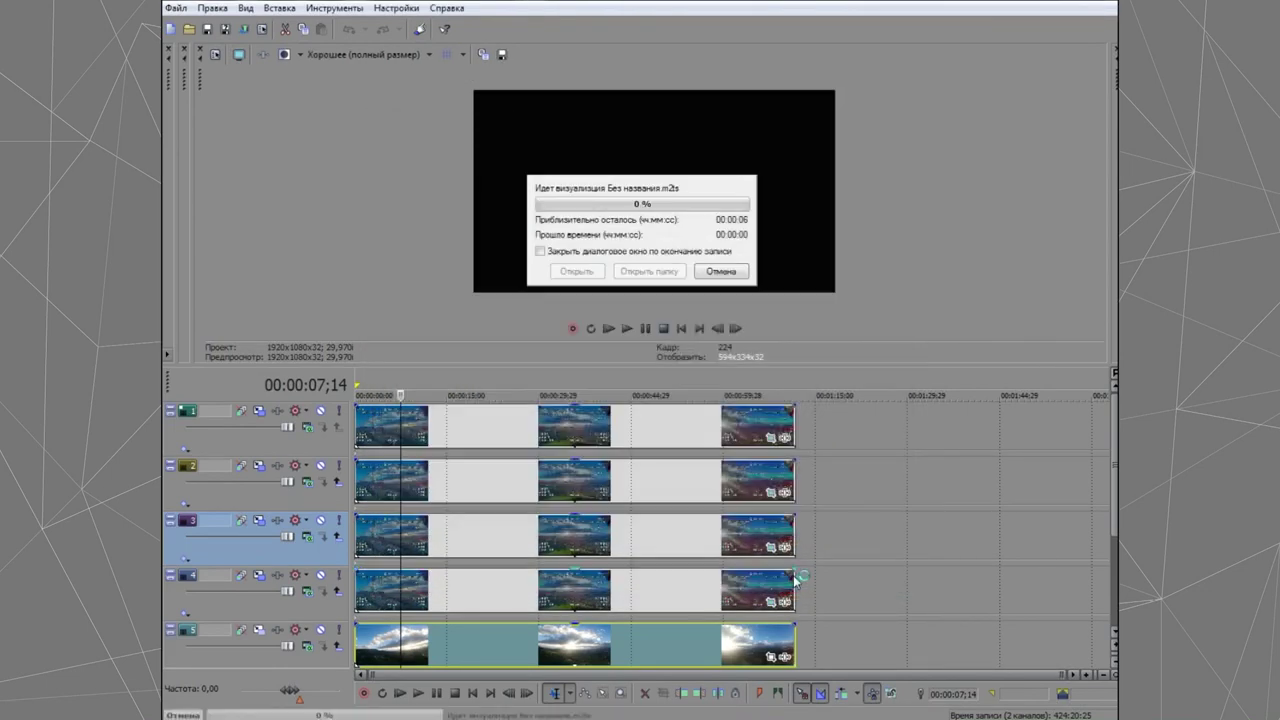